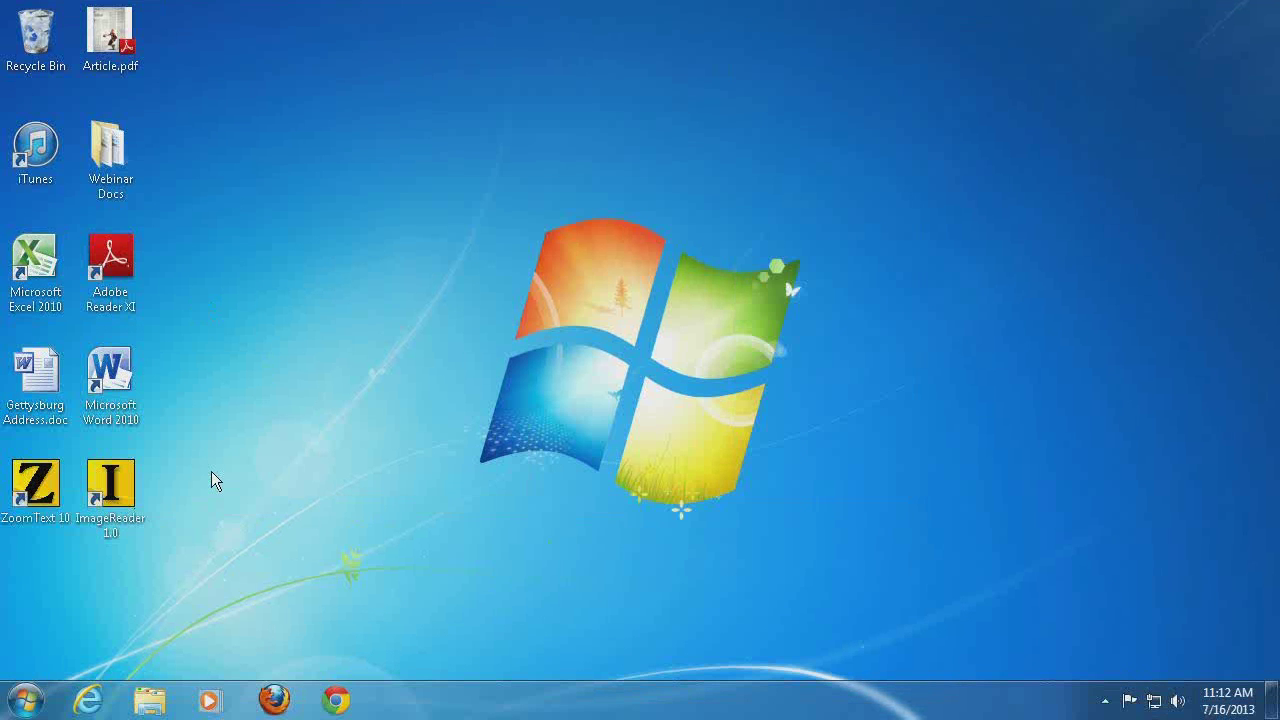
Open ImageReader and capture the printed Tips and Tricks page with the camera so it is read as text
{"action": "double_click", "coordinate": [110, 485]}
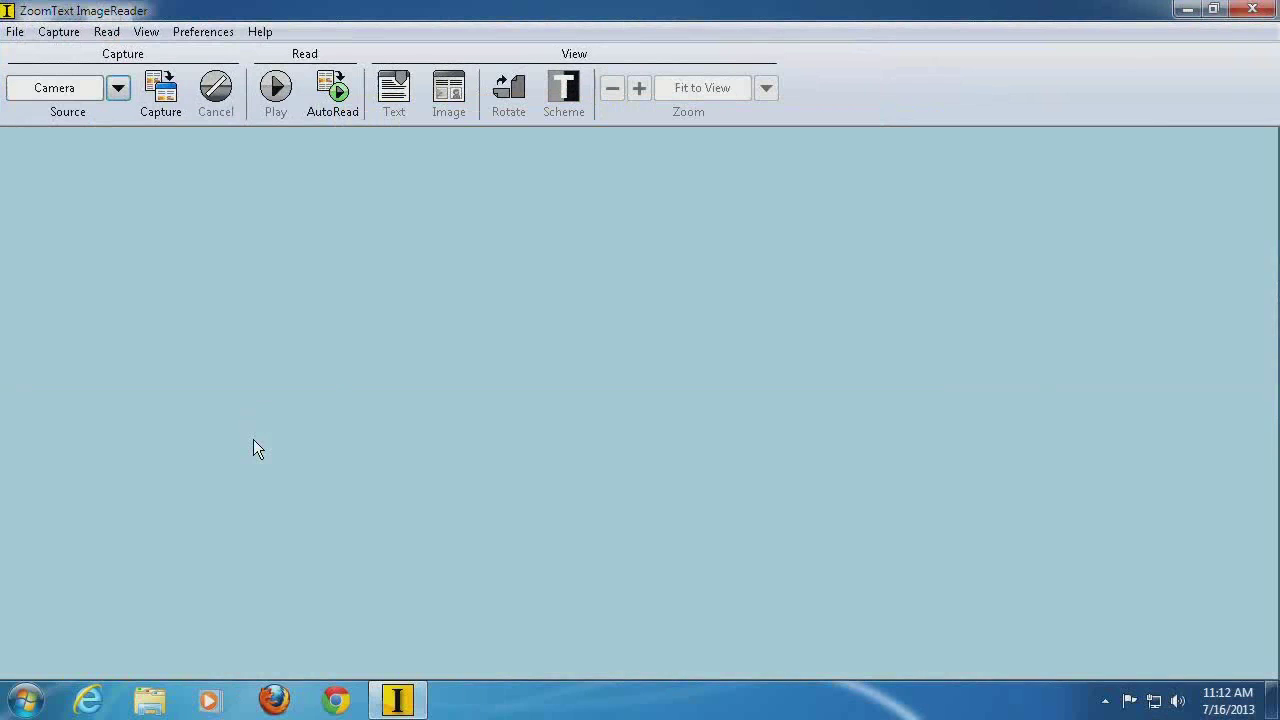
{"action": "key", "text": "Return"}
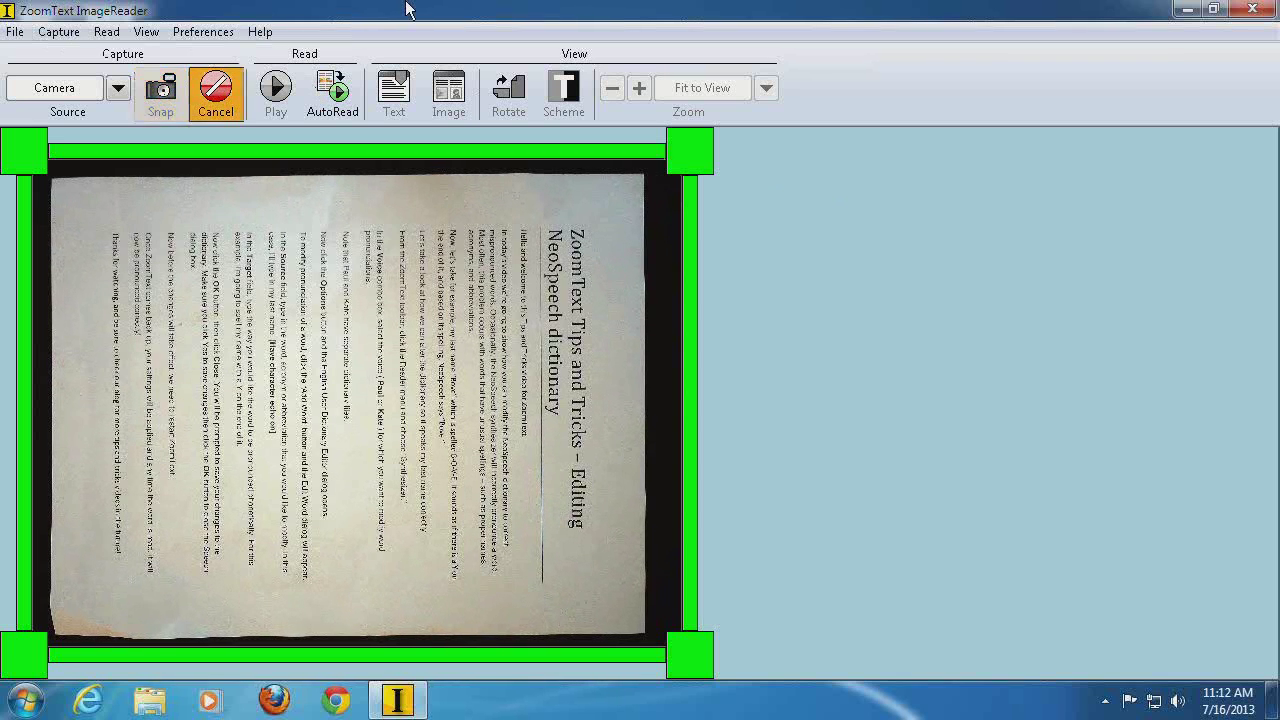
{"action": "key", "text": "Return"}
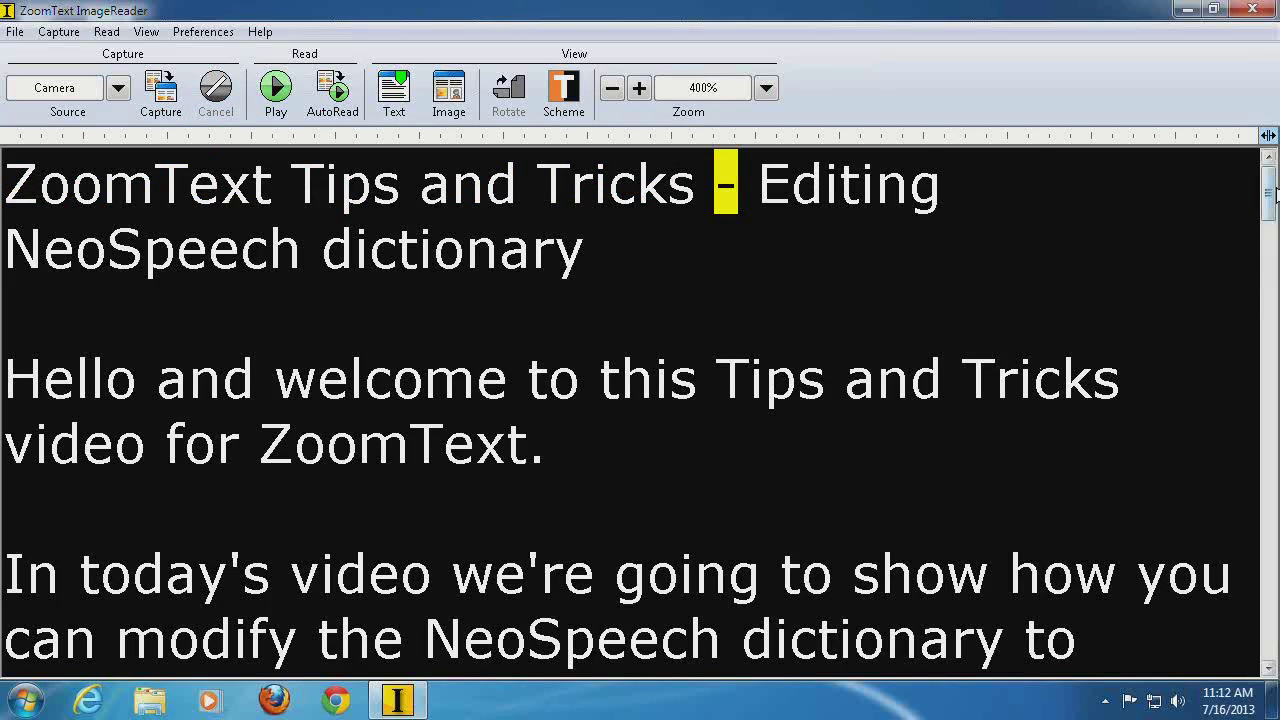
Start ZoomText 10 and minimize its window to return to the captured text
{"action": "mouse_move", "coordinate": [1268, 195]}
{"action": "left_mouse_down"}
{"action": "mouse_move", "coordinate": [1274, 652]}
{"action": "mouse_move", "coordinate": [1255, 182]}
{"action": "left_mouse_up"}
{"action": "key", "text": "super"}
{"action": "left_click", "coordinate": [93, 237]}
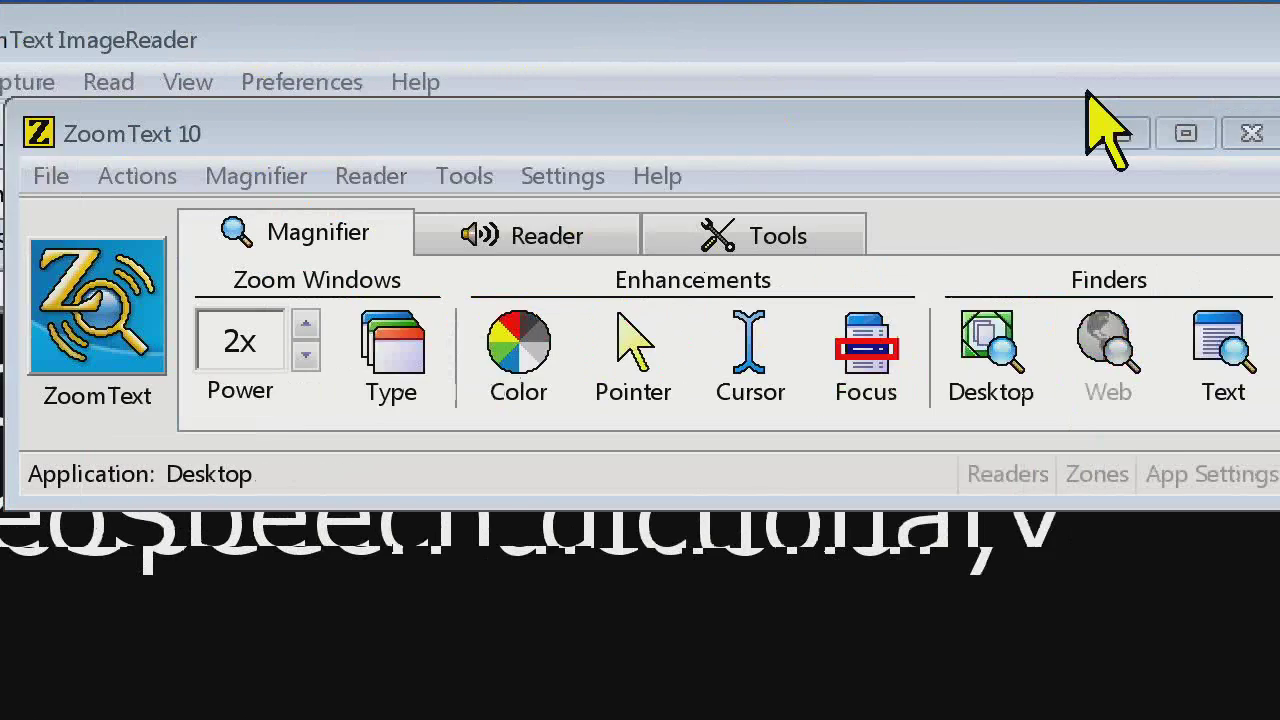
{"action": "left_click", "coordinate": [1122, 134]}
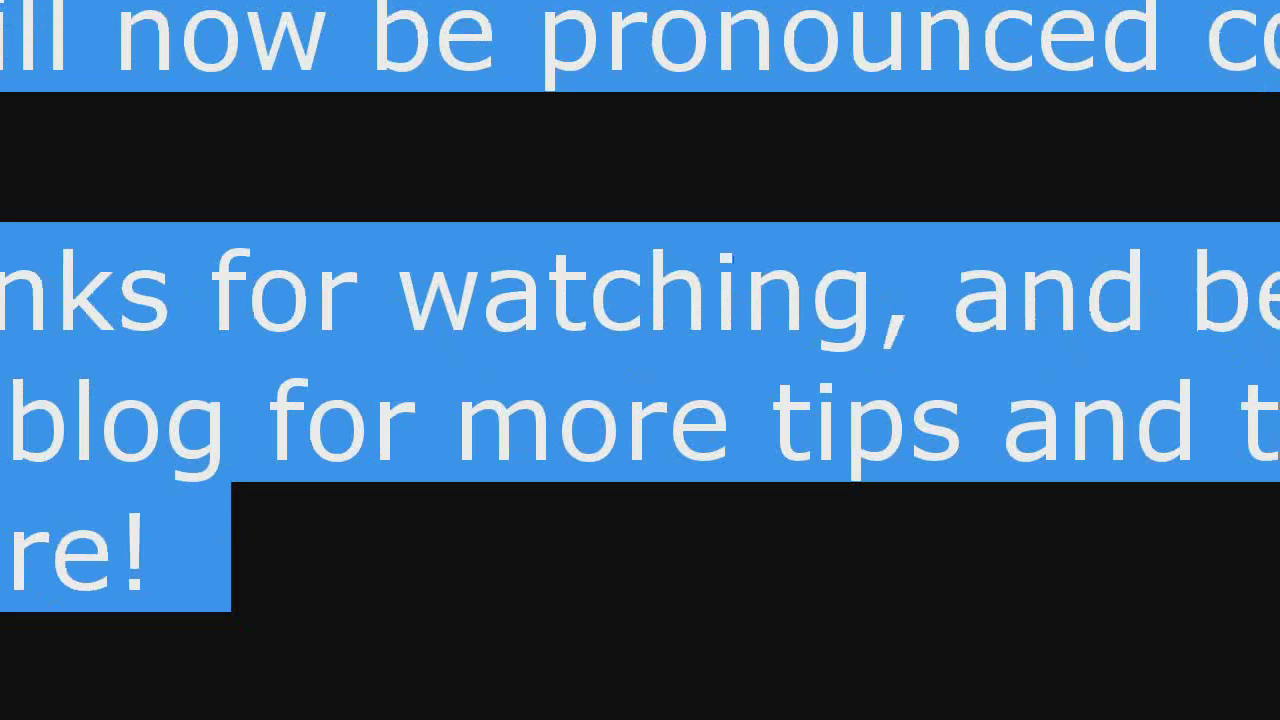
Open ZoomText Recorder for the selected text and name the track "ZoomText Tips and Tricks - NeoSpeech Dictionary"
{"action": "key", "text": "Caps_Lock+alt+r"}
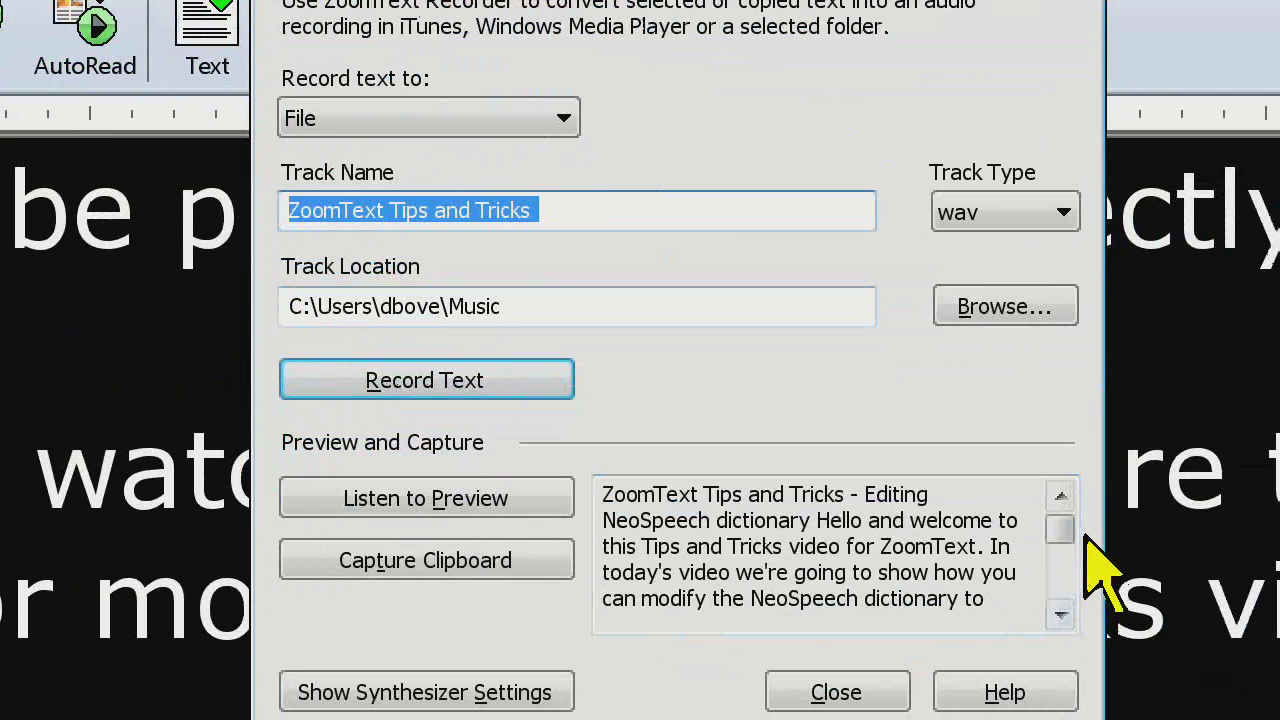
{"action": "left_click_drag", "start_coordinate": [1068, 522], "coordinate": [771, 414]}
{"action": "left_click", "coordinate": [594, 212]}
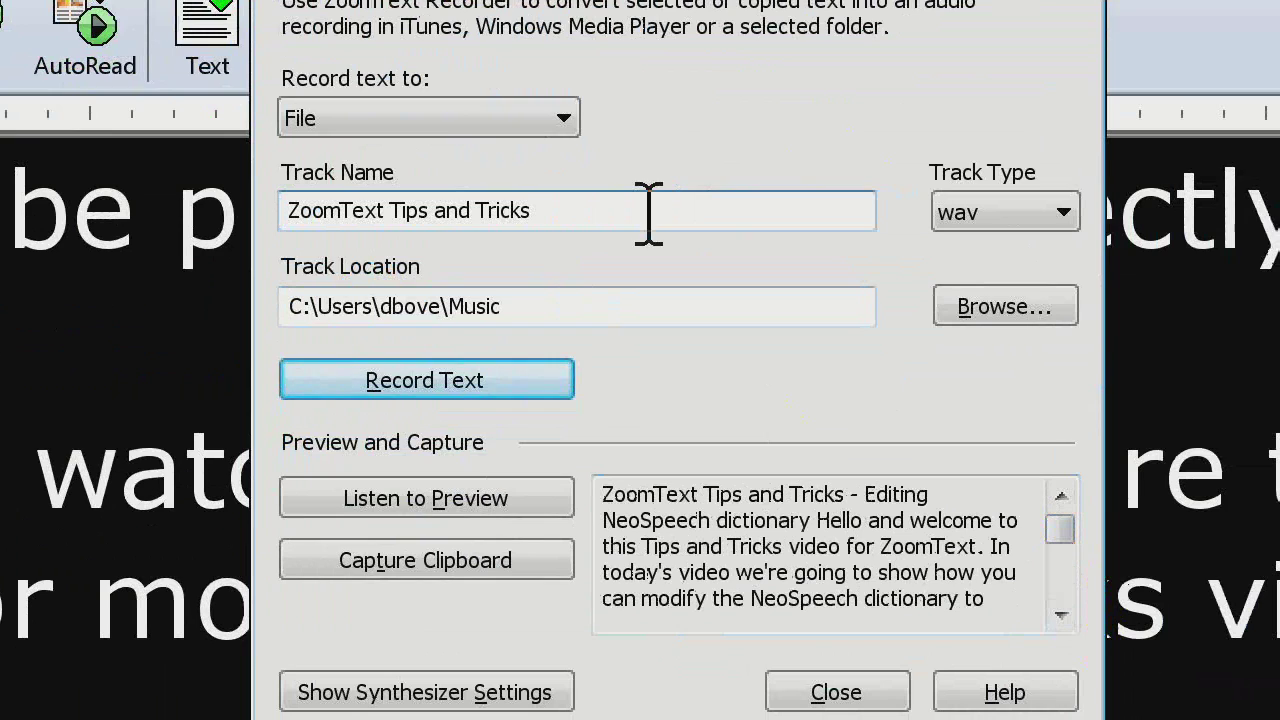
{"action": "type", "text": "- ne"}
{"action": "key", "text": "BackSpace"}
{"action": "type", "text": "EO"}
{"action": "key", "text": "BackSpace"}
{"action": "key", "text": "BackSpace"}
{"action": "key", "text": "BackSpace"}
{"action": "type", "text": "NeoSpeech Dictionary"}
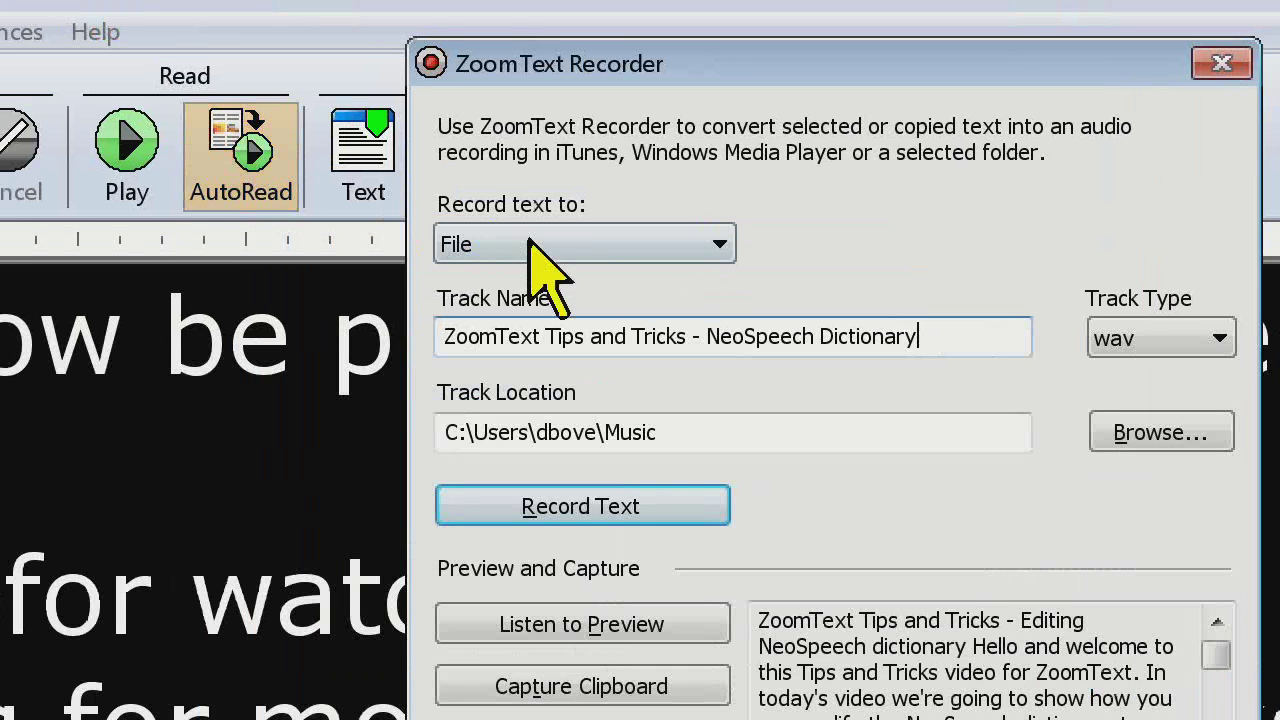
Record the text to iTunes instead of a file, and close the Recorder
{"action": "left_click", "coordinate": [370, 116]}
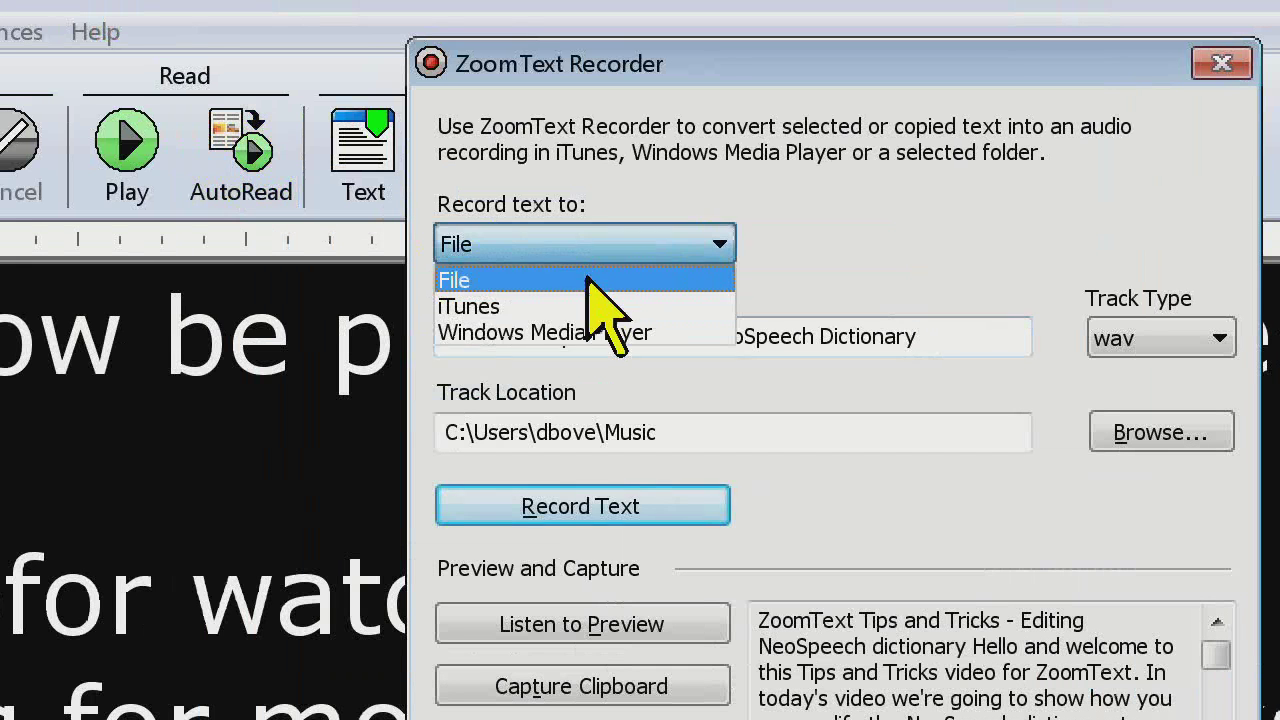
{"action": "left_click", "coordinate": [579, 305]}
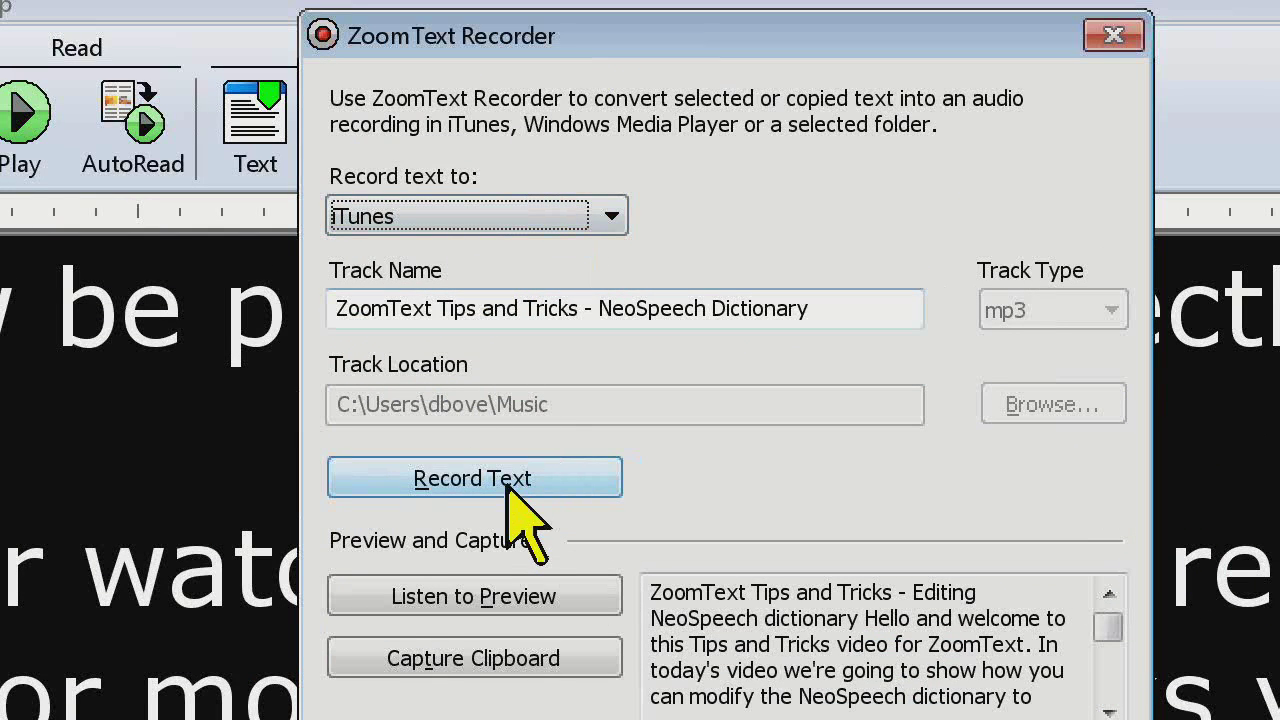
{"action": "left_click", "coordinate": [500, 484]}
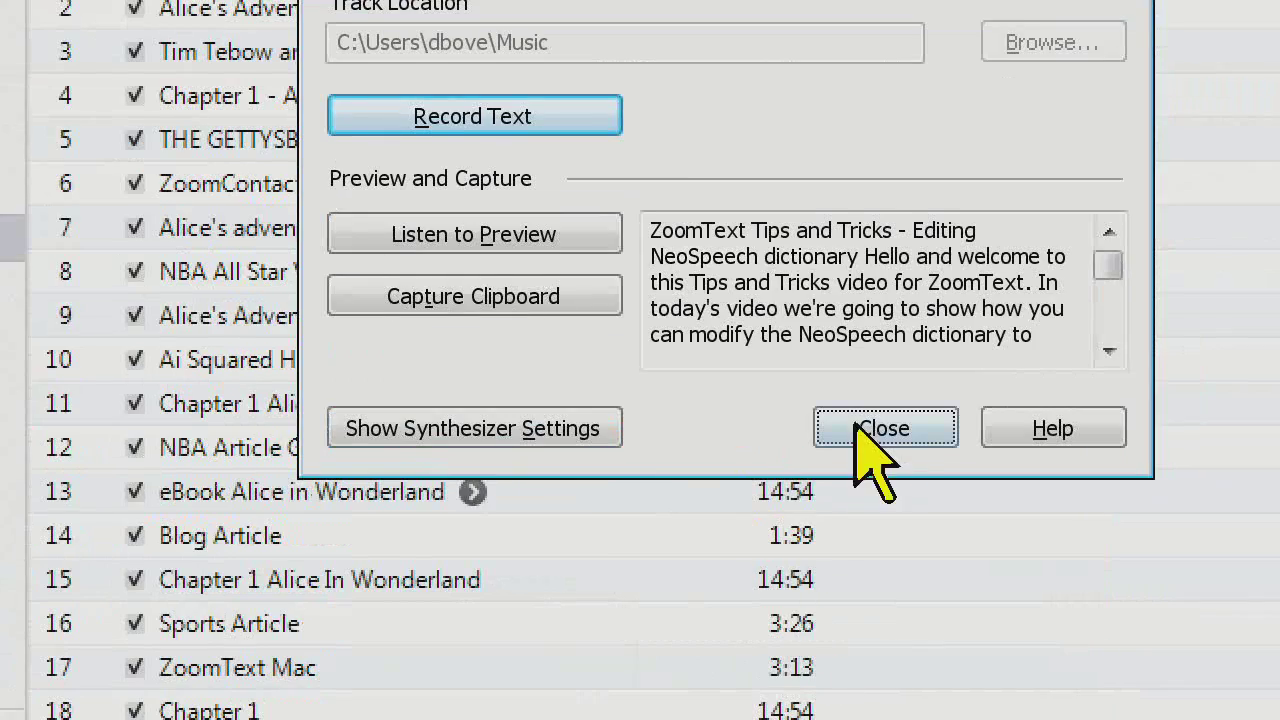
{"action": "left_click", "coordinate": [857, 429]}
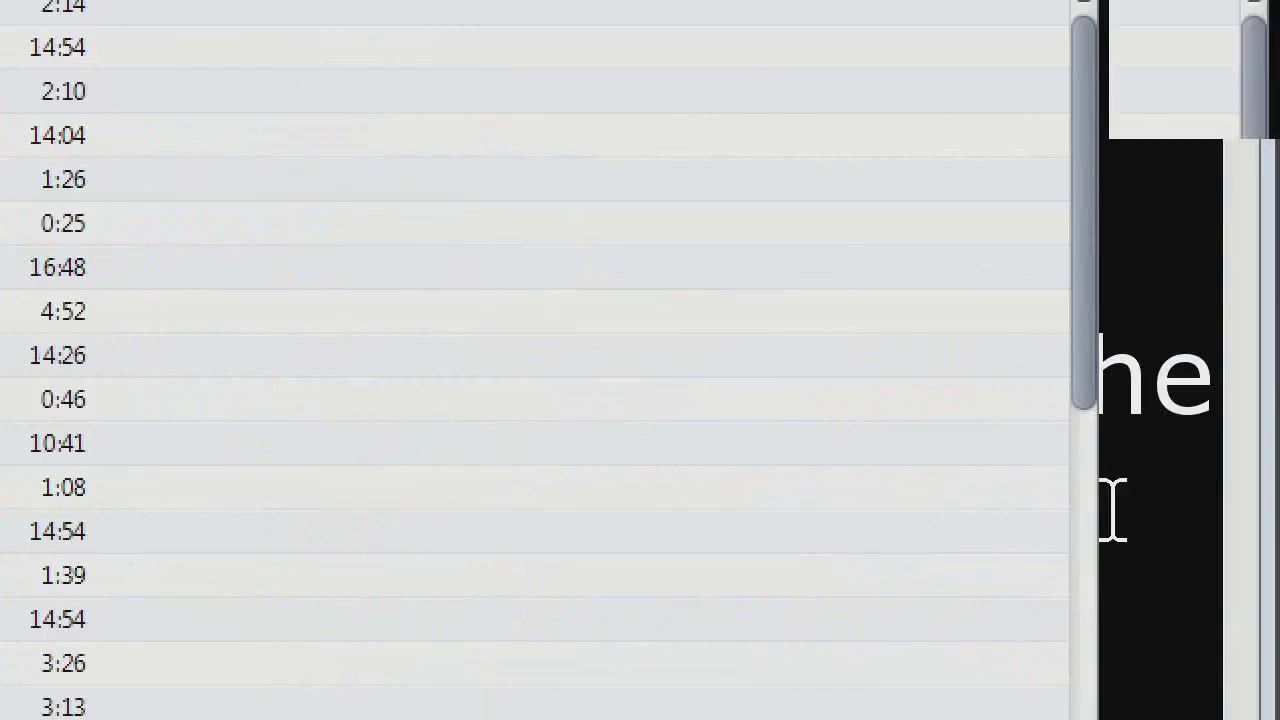
Play the "ZoomText Tips and Tricks - NeoSpeech Dictionary" track from the ZoomText Recorder playlist in iTunes and pause it
{"action": "left_click_drag", "start_coordinate": [1086, 189], "coordinate": [1106, 651]}
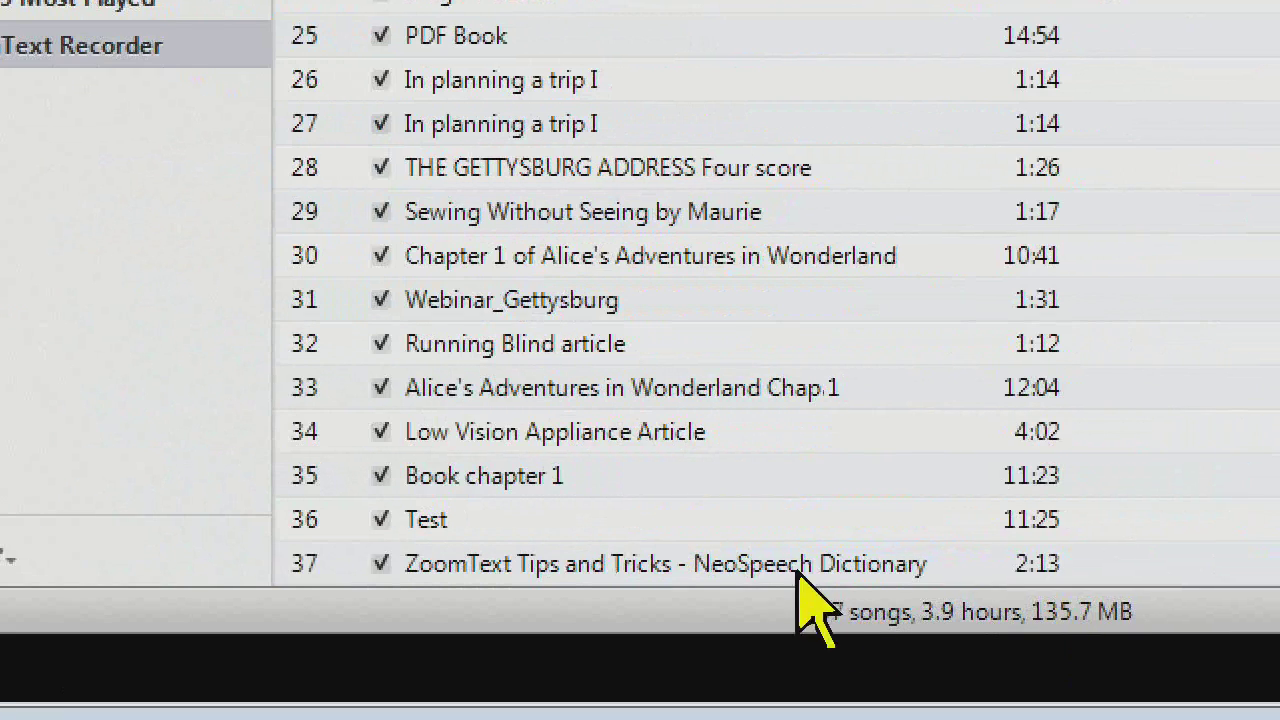
{"action": "left_click", "coordinate": [728, 568]}
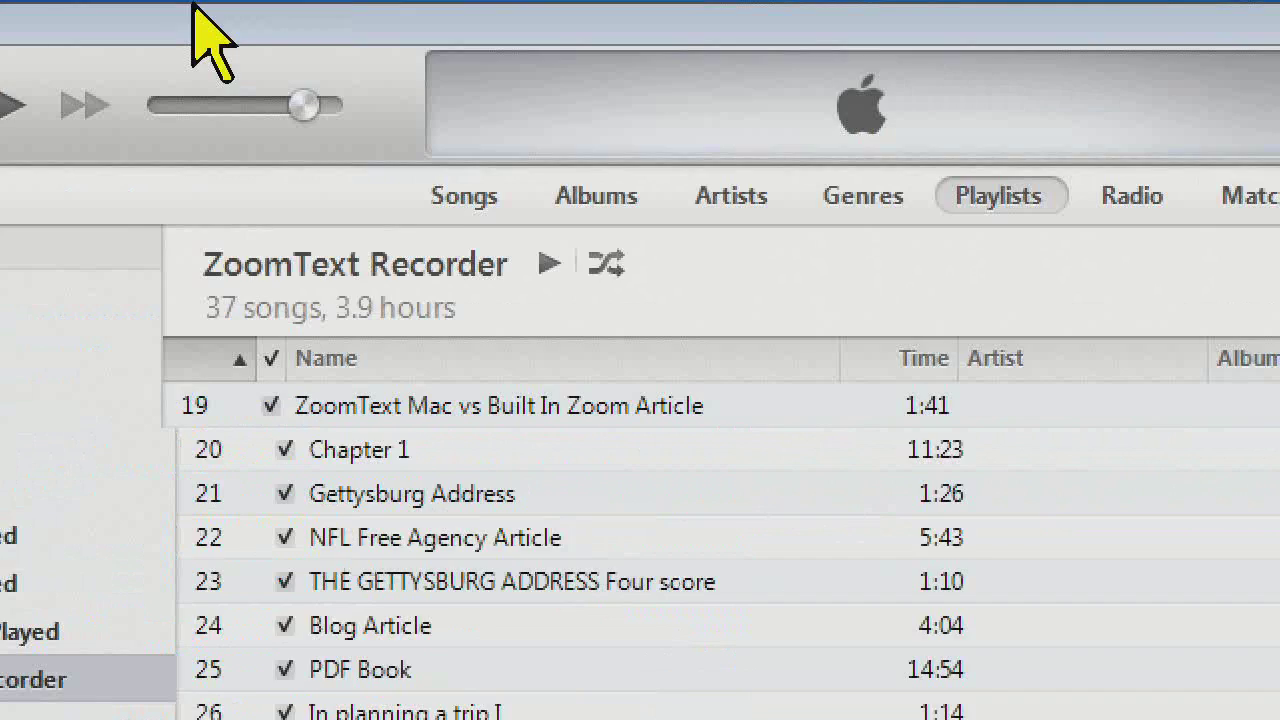
{"action": "left_click", "coordinate": [287, 108]}
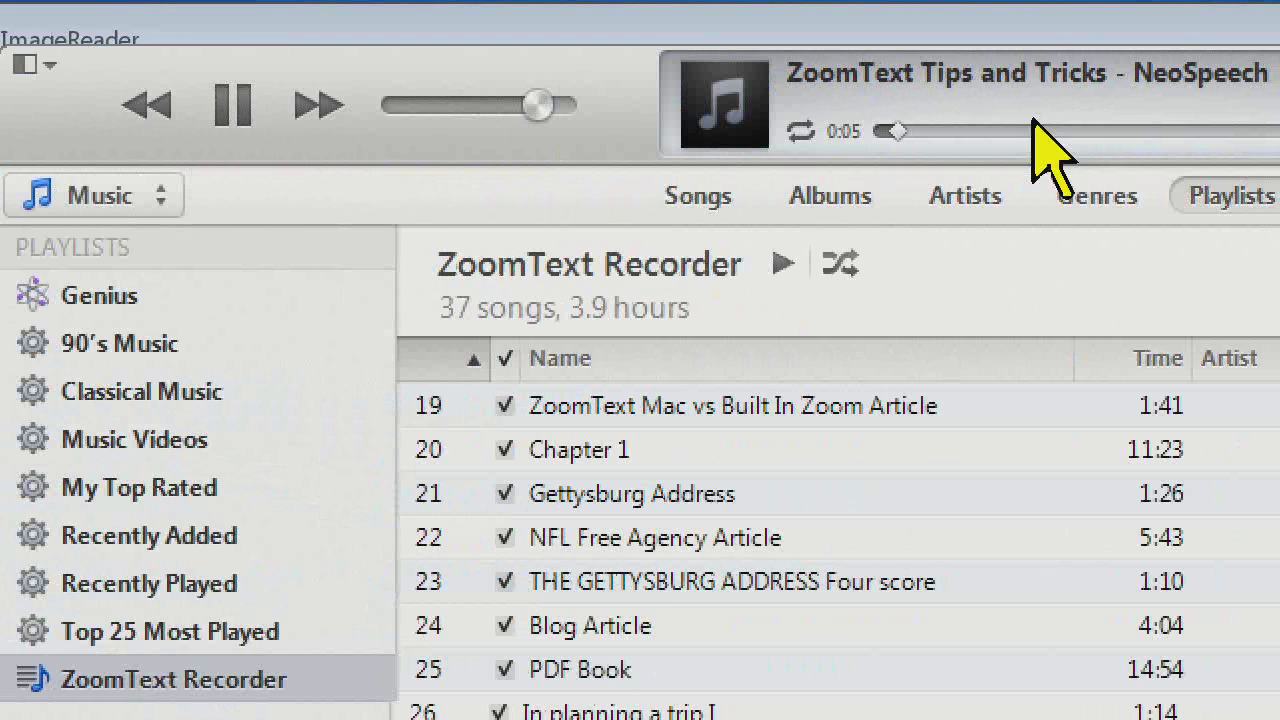
{"action": "left_click", "coordinate": [236, 110]}
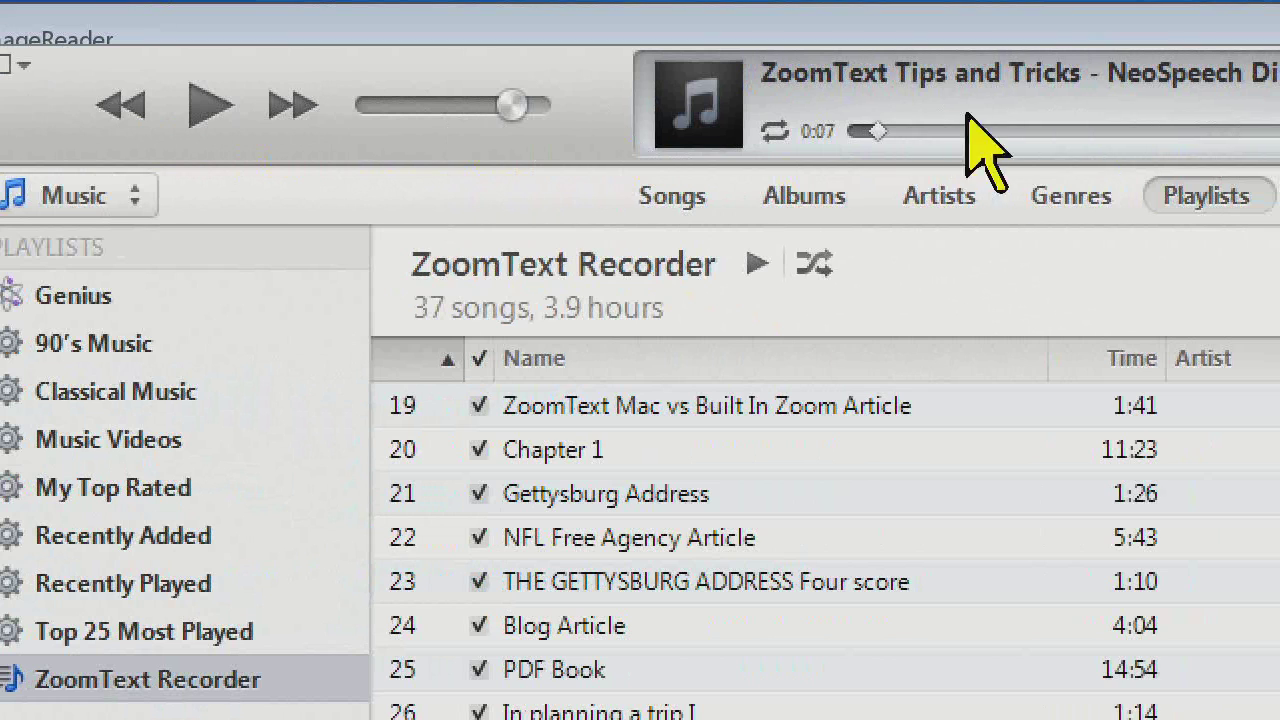
Listen to the NeoSpeech Dictionary track from about 1:06, and close iTunes
{"action": "left_click", "coordinate": [1080, 131]}
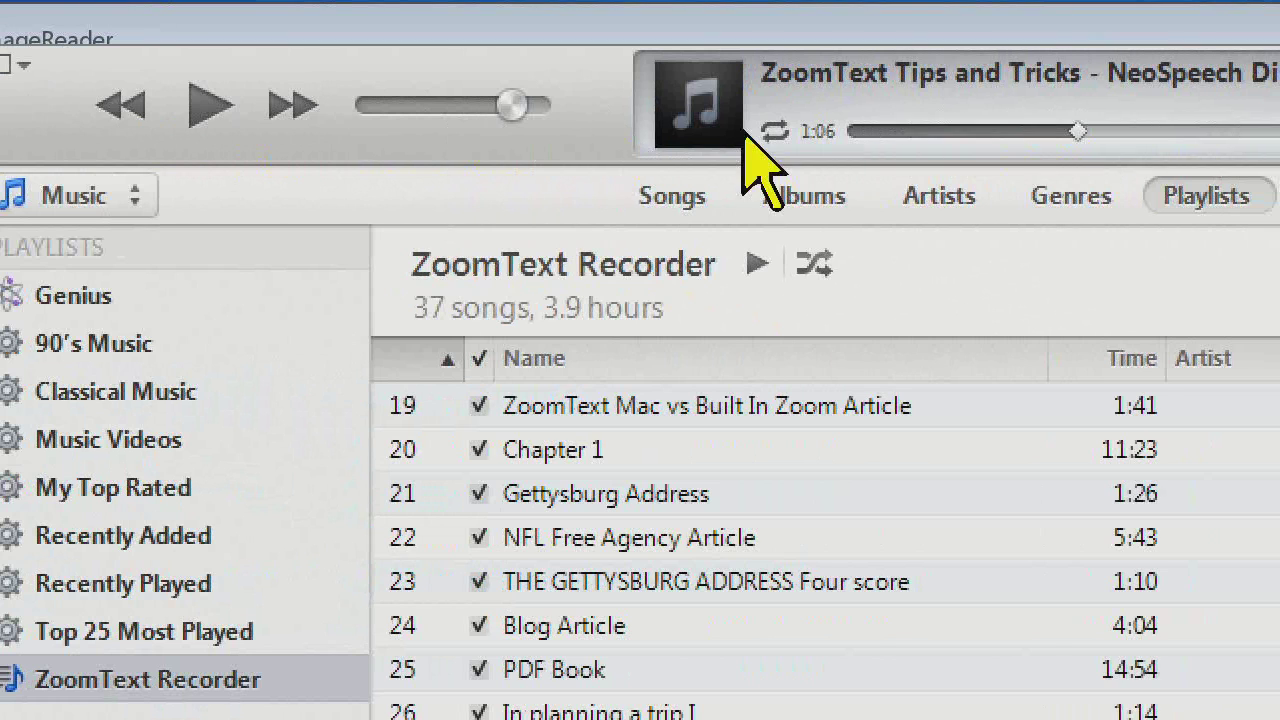
{"action": "left_click", "coordinate": [210, 110]}
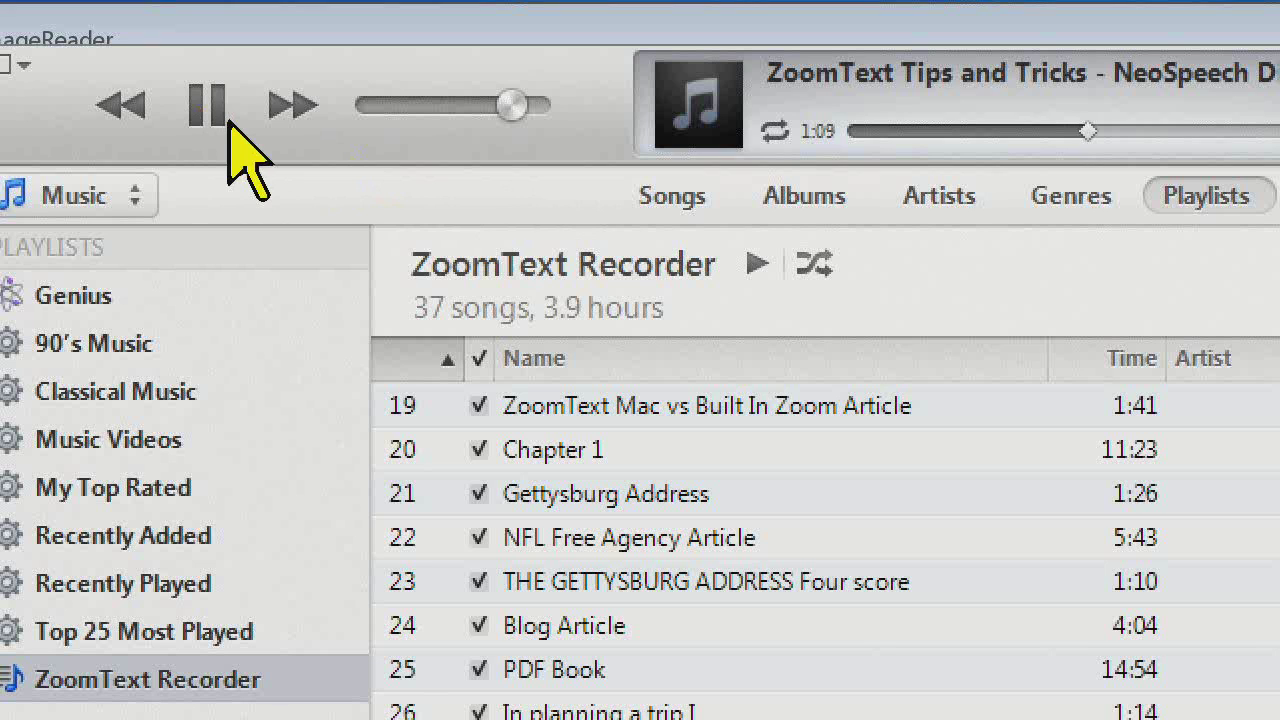
{"action": "left_click", "coordinate": [207, 106]}
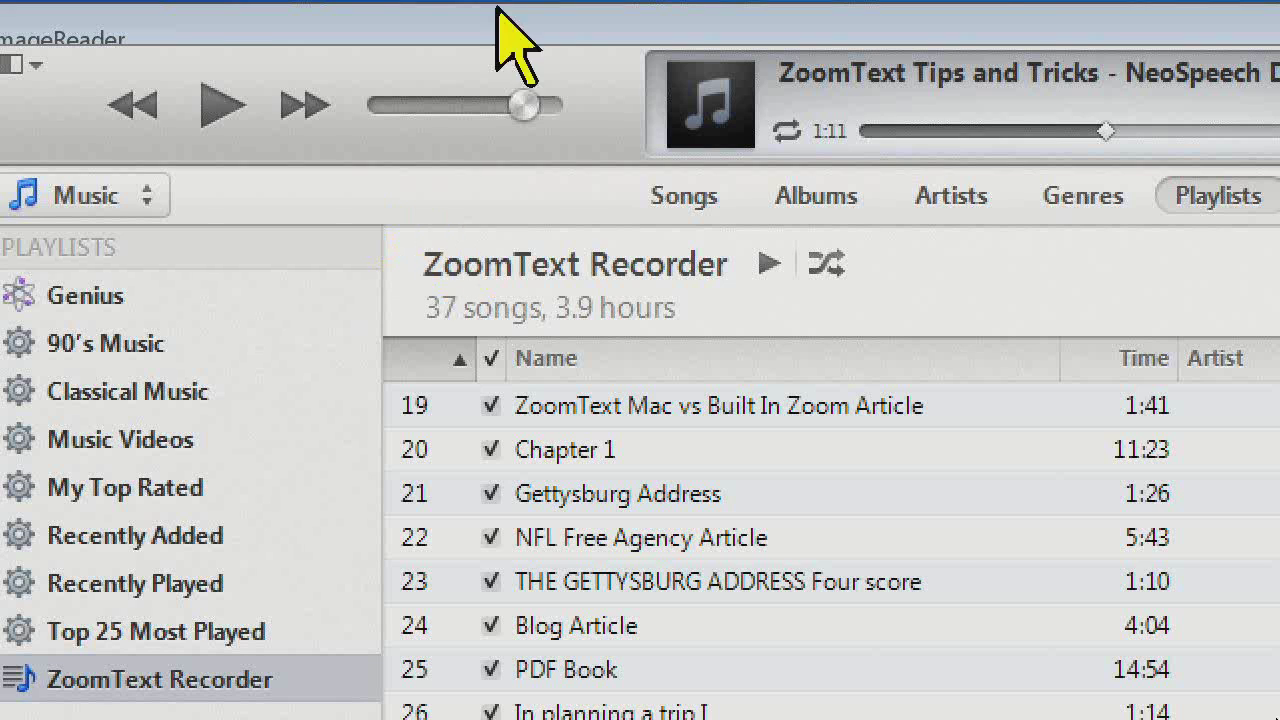
{"action": "left_click", "coordinate": [1082, 57]}
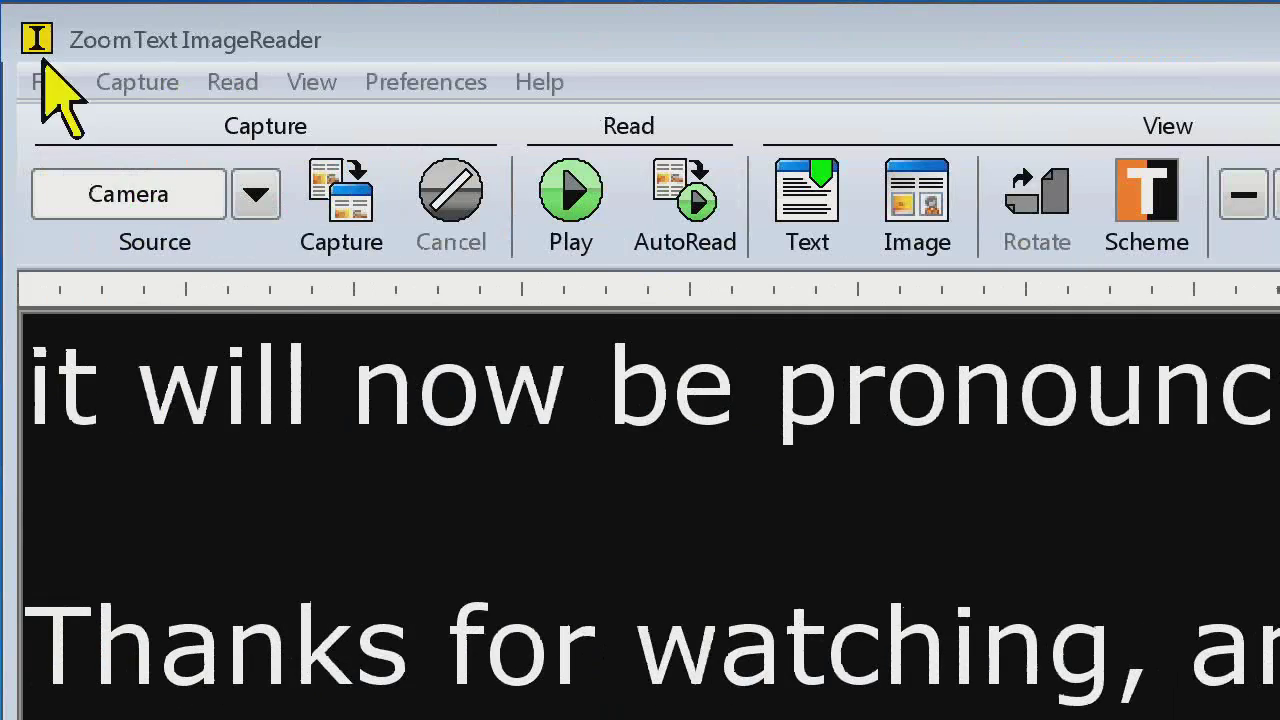
Capture the Hugh Jackman magazine article with the camera in ImageReader and pause the automatic reading
{"action": "key", "text": "ctrl+a"}
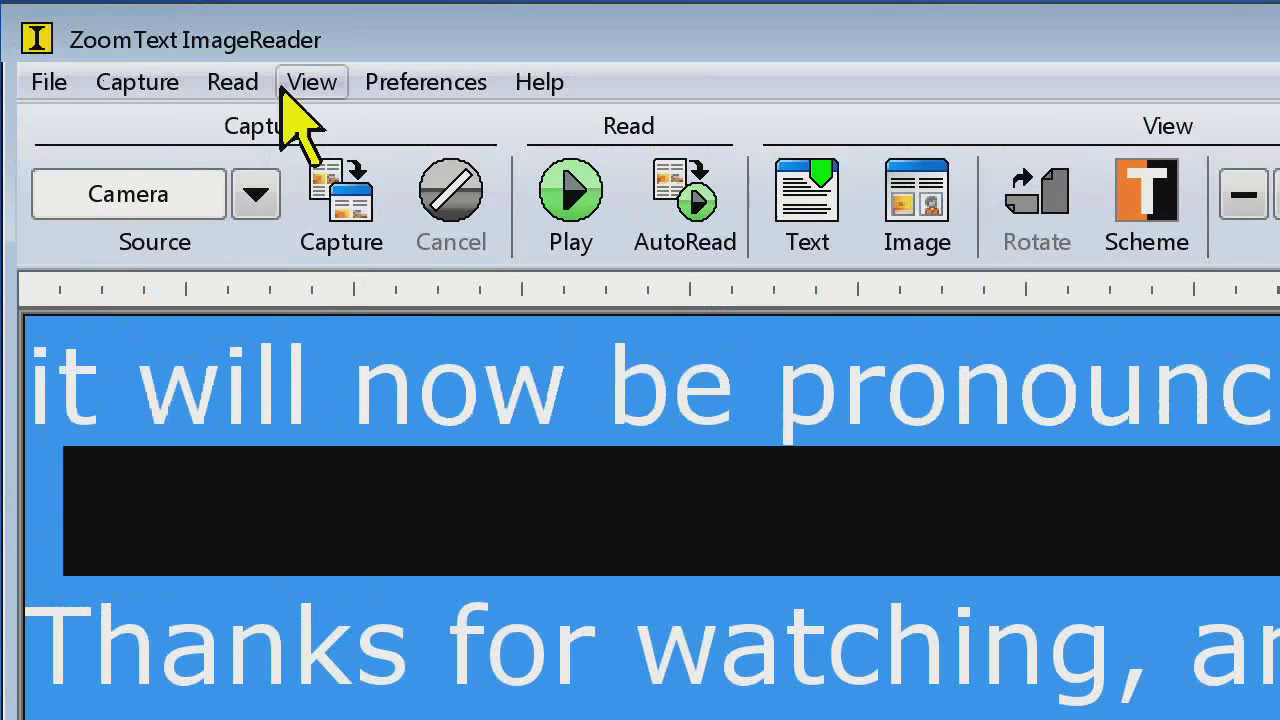
{"action": "left_click", "coordinate": [341, 232]}
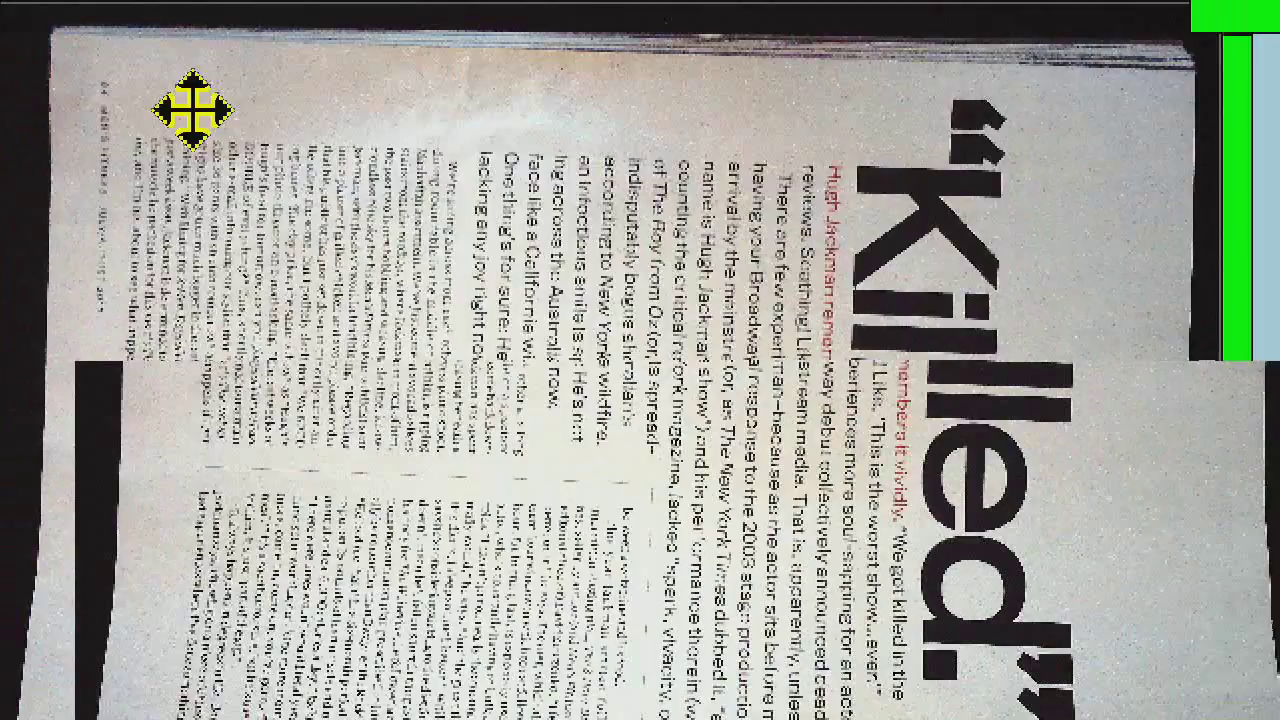
{"action": "left_click", "coordinate": [337, 115]}
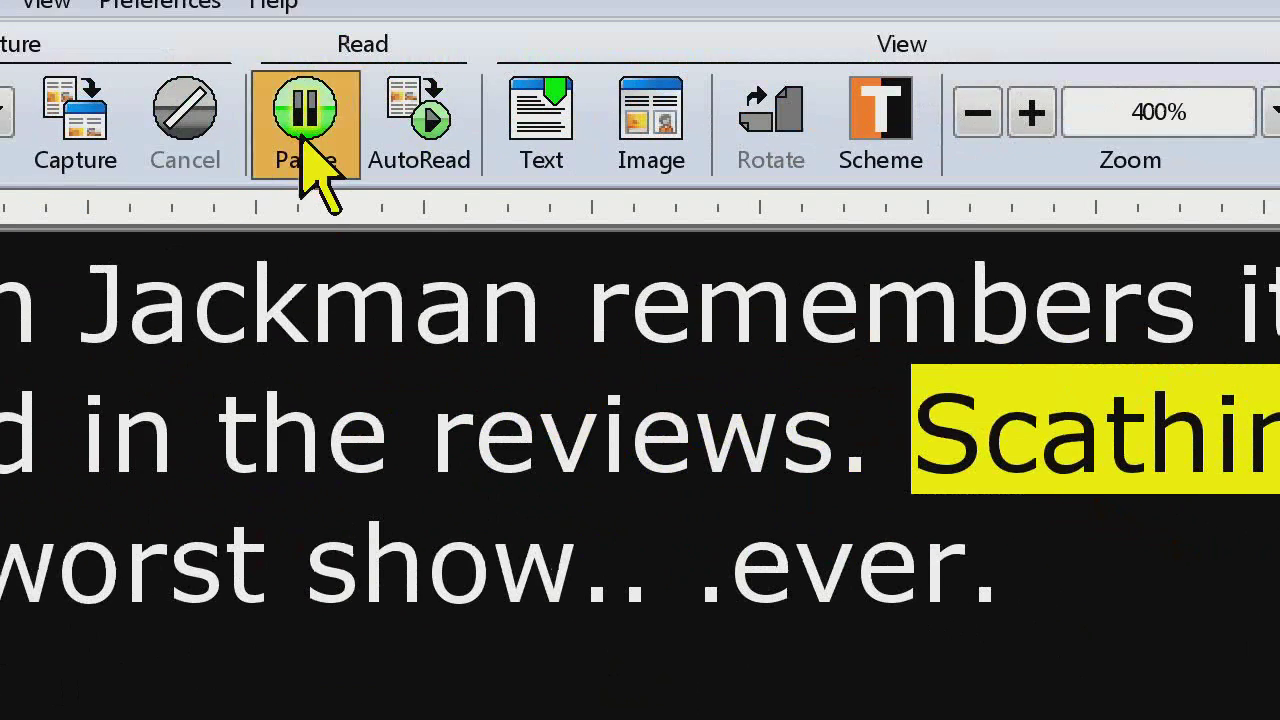
{"action": "left_click", "coordinate": [302, 145]}
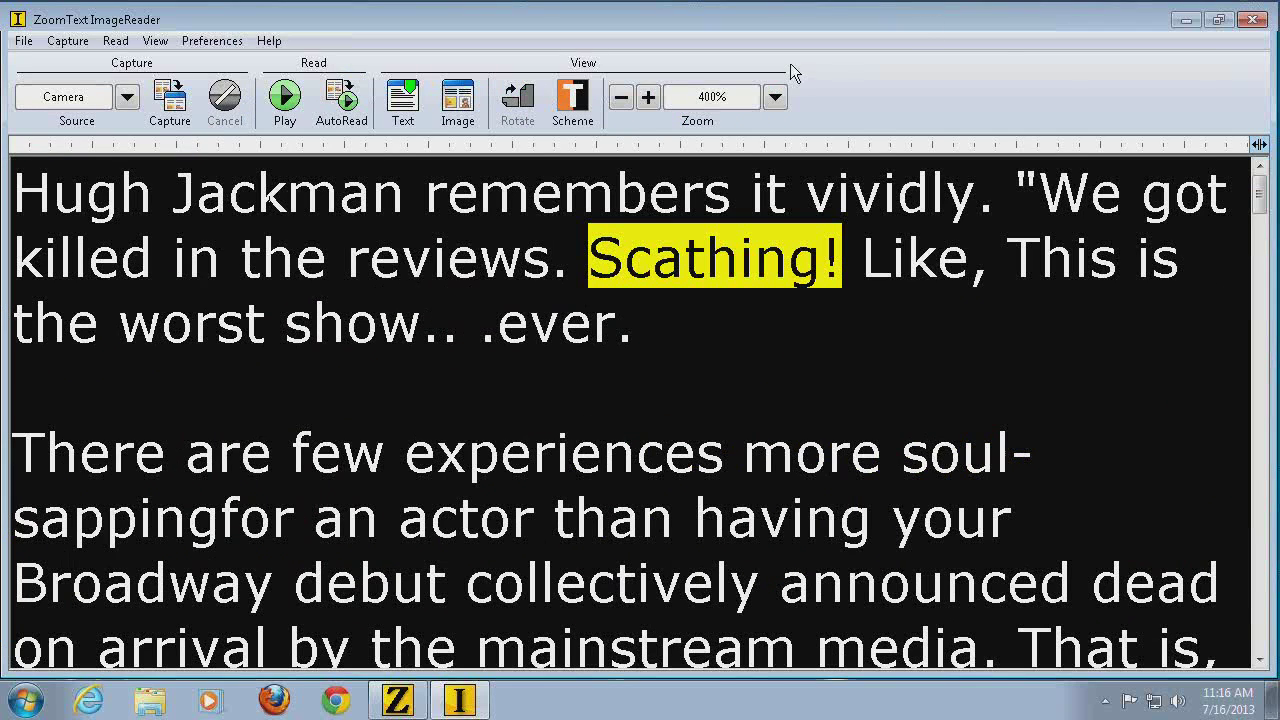
Record the captured magazine text to iTunes with the track name "Hugh Jackman article", and close the Recorder
{"action": "left_click_drag", "start_coordinate": [1262, 200], "coordinate": [1220, 192]}
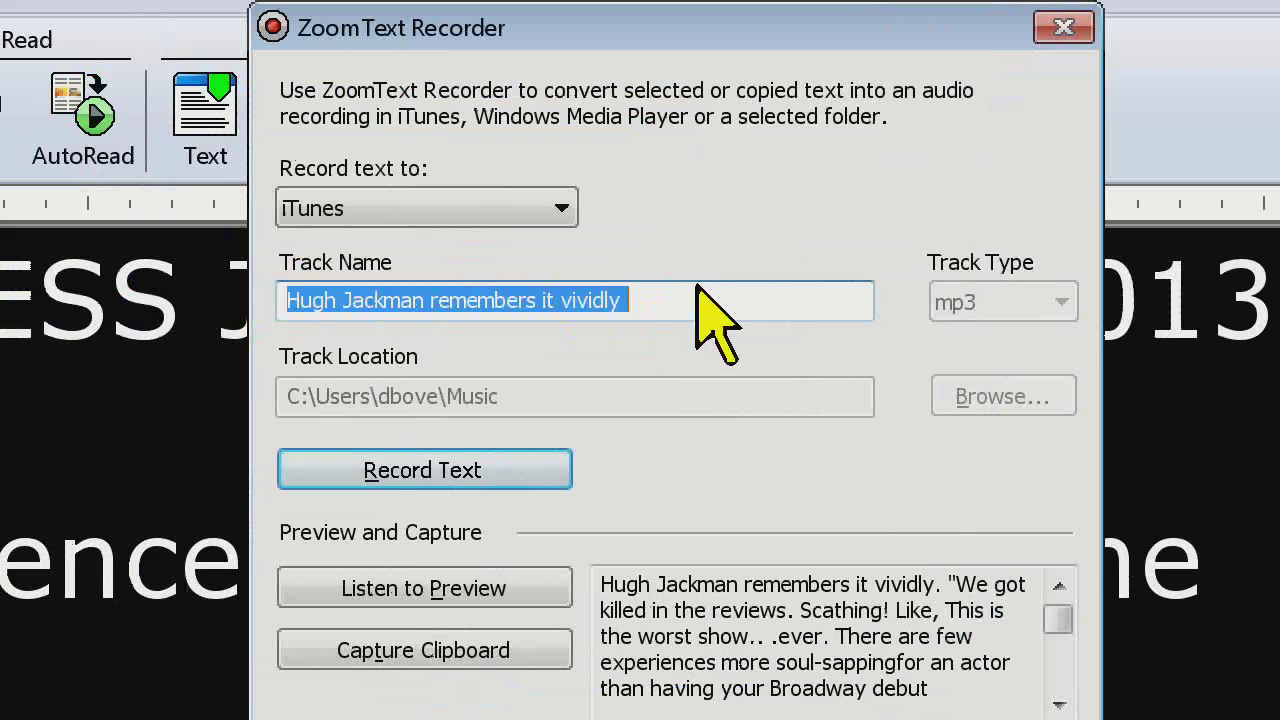
{"action": "left_click_drag", "start_coordinate": [705, 300], "coordinate": [330, 300]}
{"action": "key", "text": "Delete"}
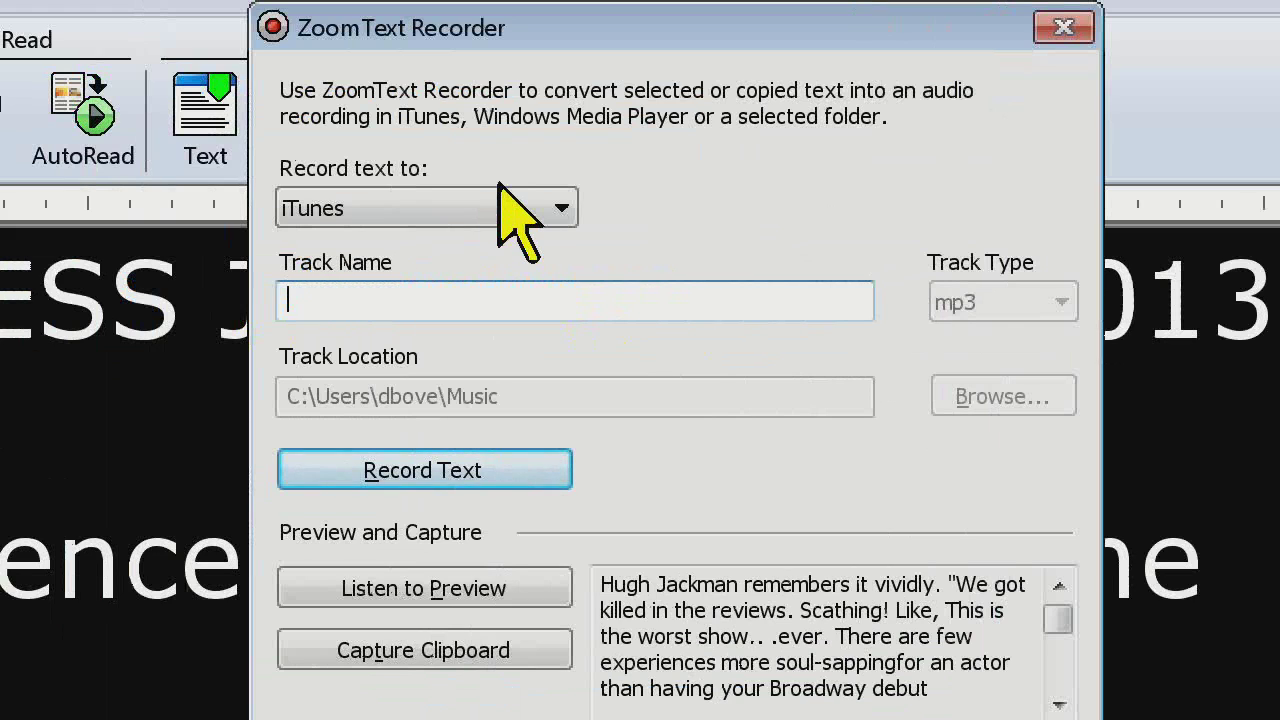
{"action": "type", "text": "J8"}
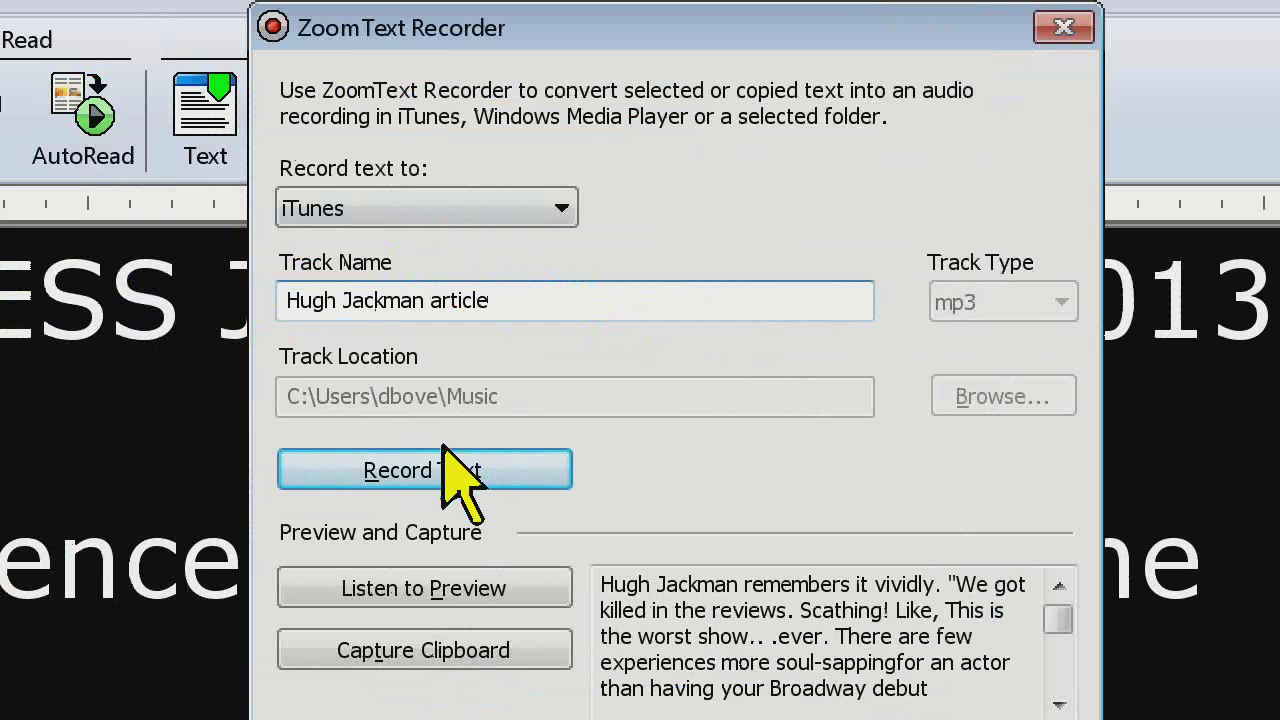
{"action": "left_click", "coordinate": [515, 462]}
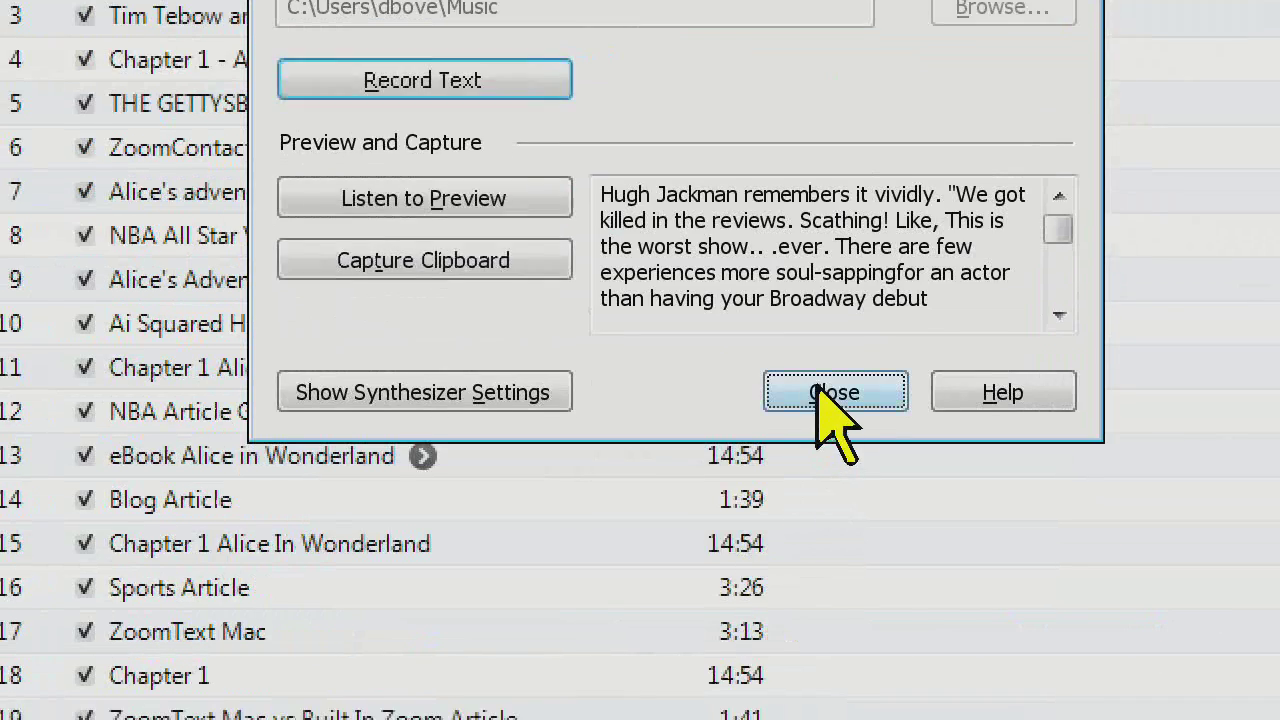
{"action": "left_click", "coordinate": [820, 392]}
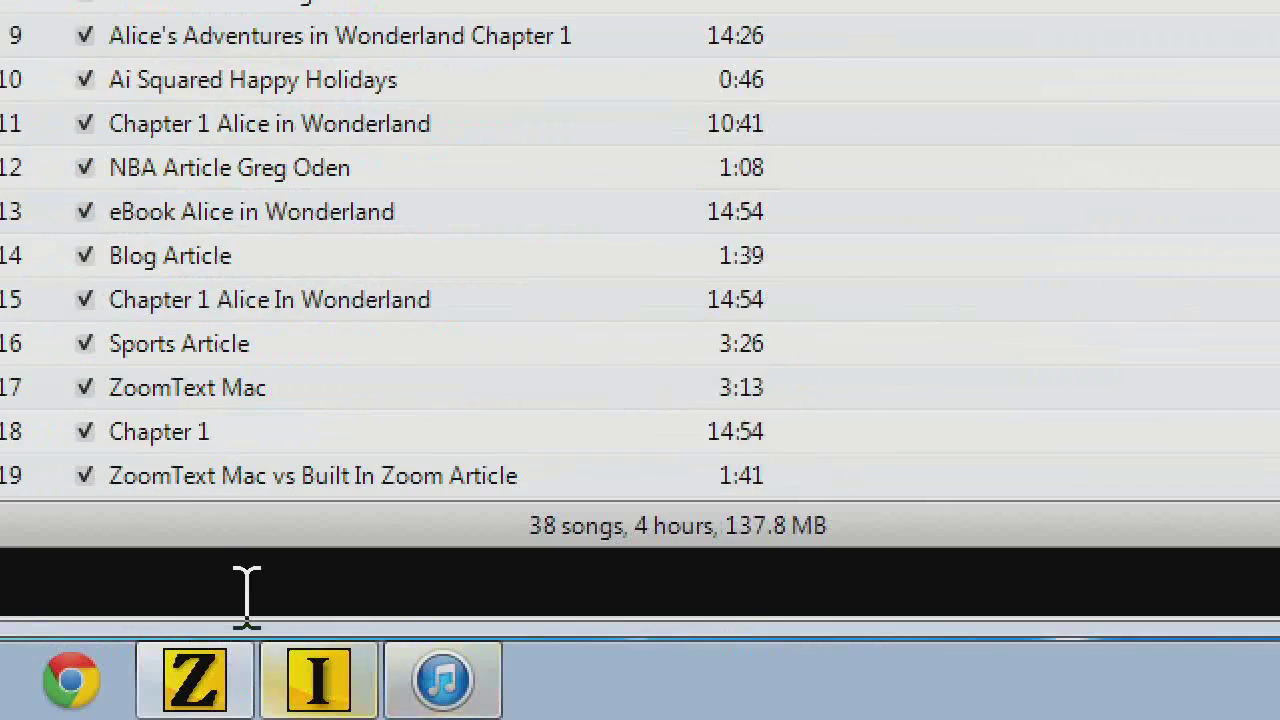
Play and pause the "Hugh Jackman article" track in the ZoomText Recorder playlist, and close iTunes
{"action": "left_click", "coordinate": [242, 690]}
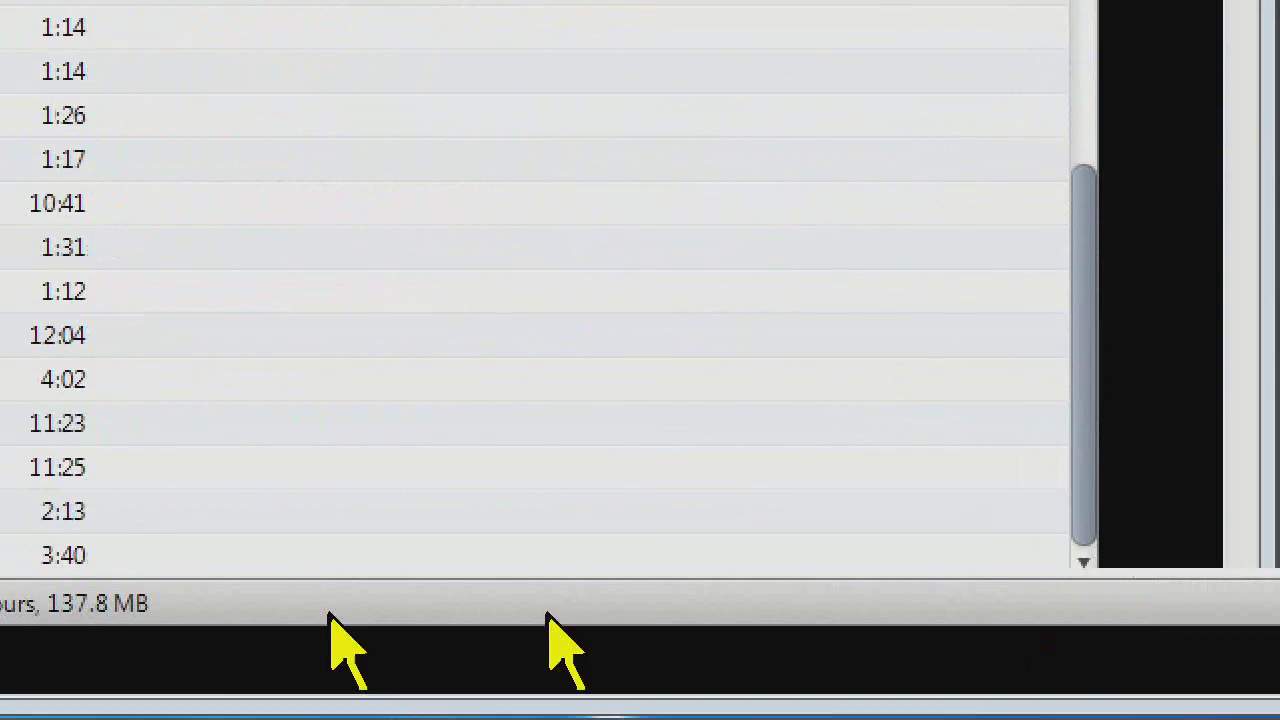
{"action": "double_click", "coordinate": [300, 540]}
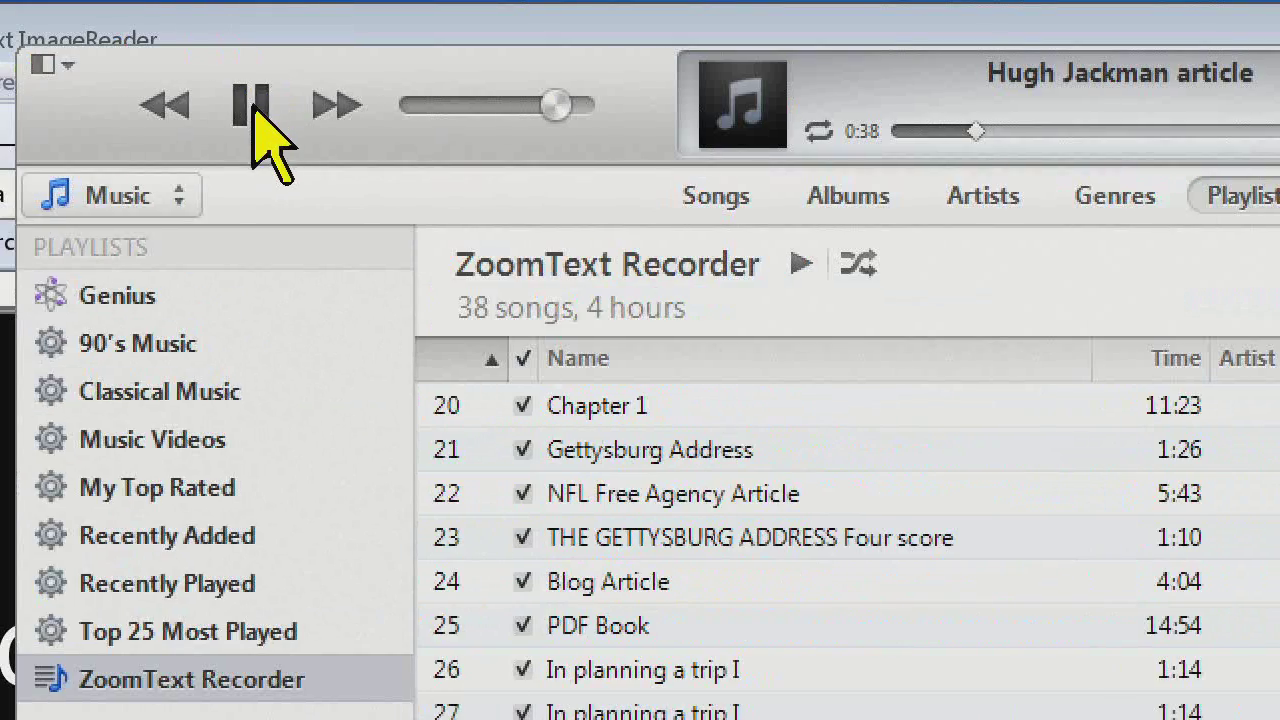
{"action": "left_click", "coordinate": [232, 105]}
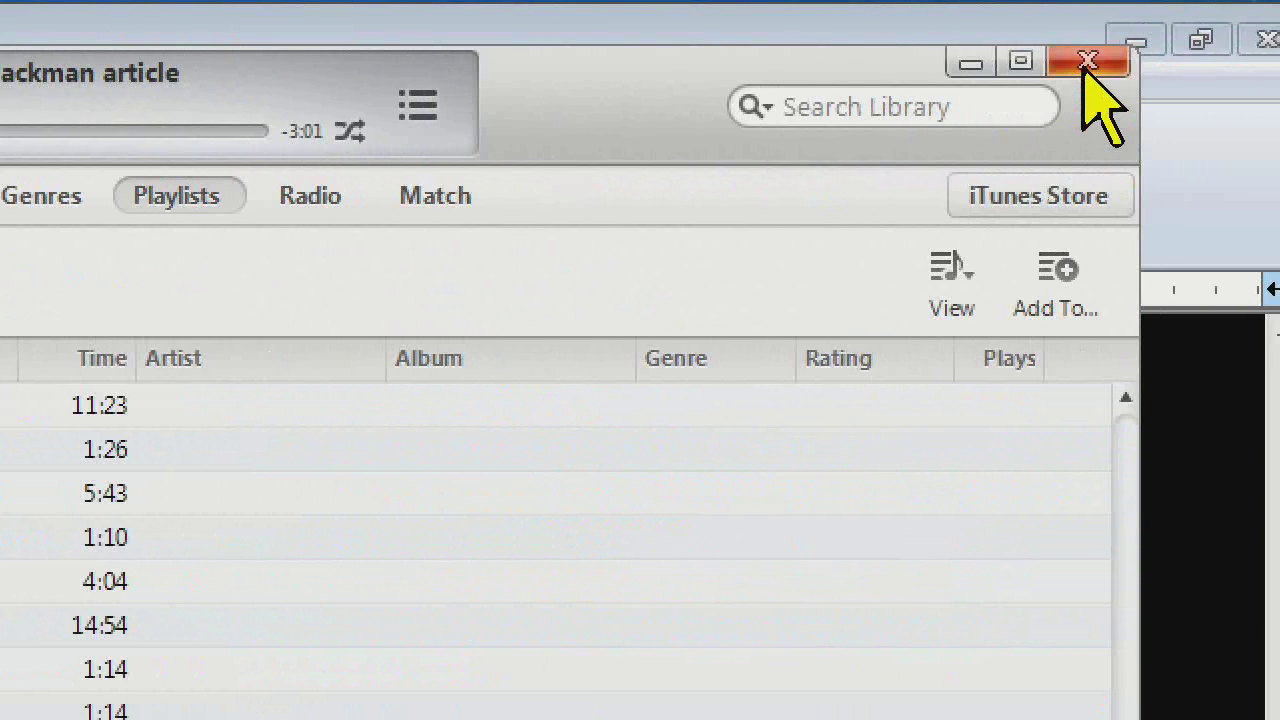
{"action": "left_click", "coordinate": [1087, 63]}
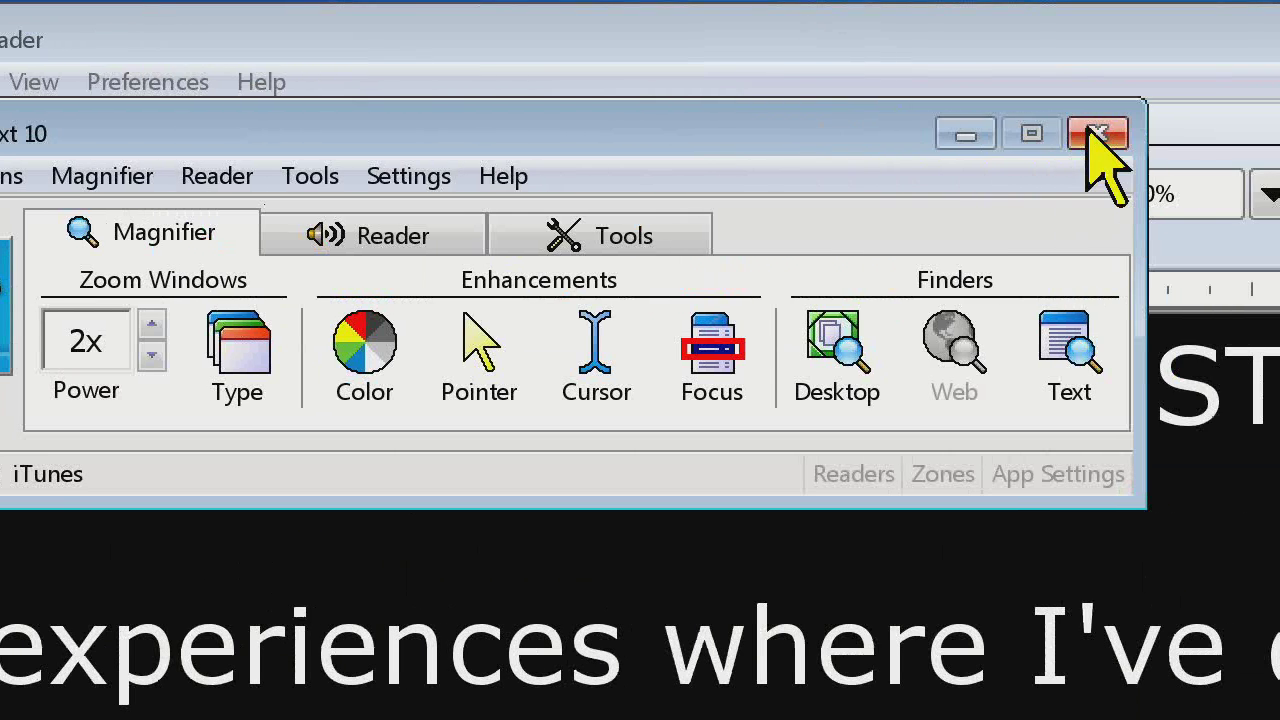
Close ZoomText 10 and confirm exiting the program
{"action": "left_click", "coordinate": [1247, 37]}
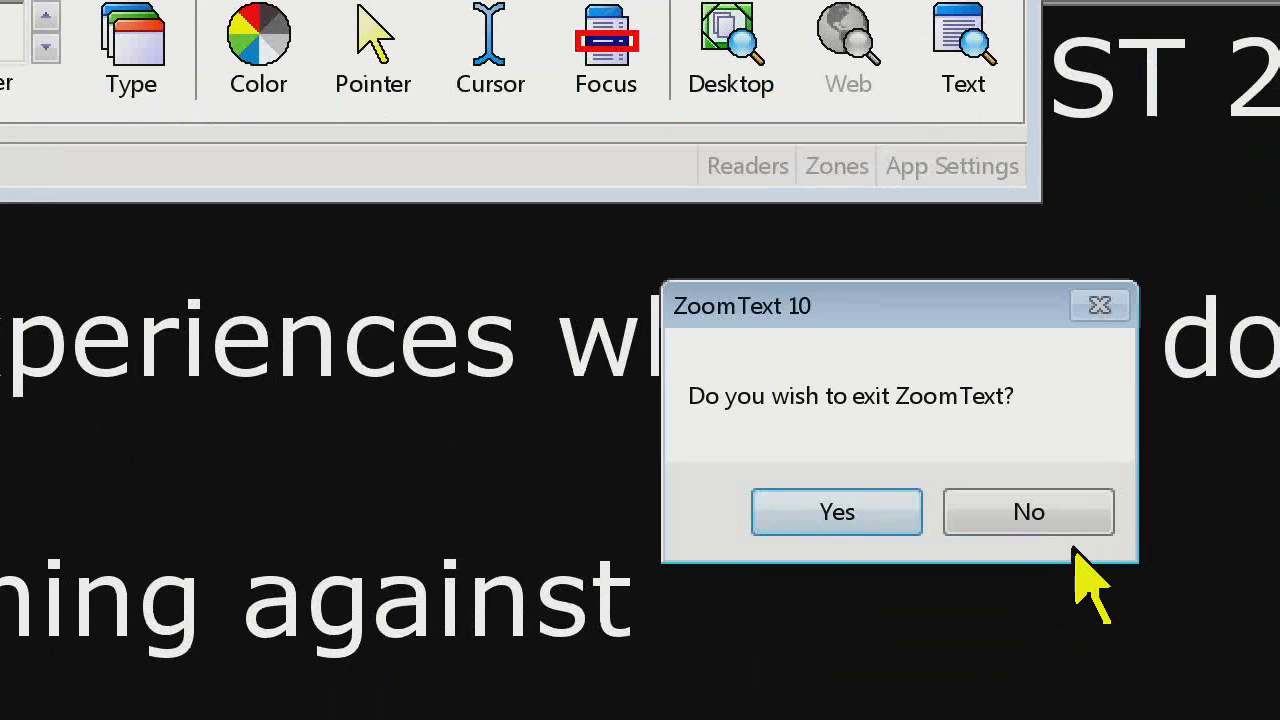
{"action": "left_click", "coordinate": [1135, 612]}
{"action": "left_click", "coordinate": [207, 322]}
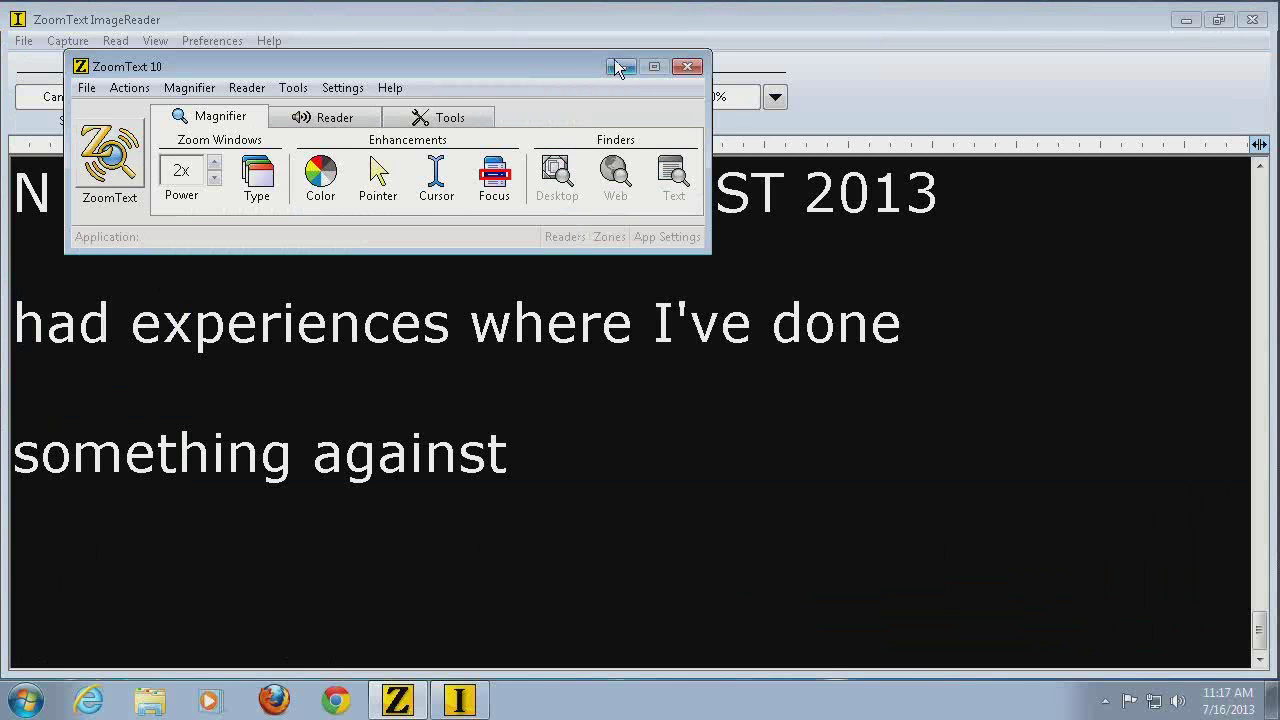
Start a new camera capture in ImageReader and minimize its window to reach the desktop
{"action": "key", "text": "ctrl+a"}
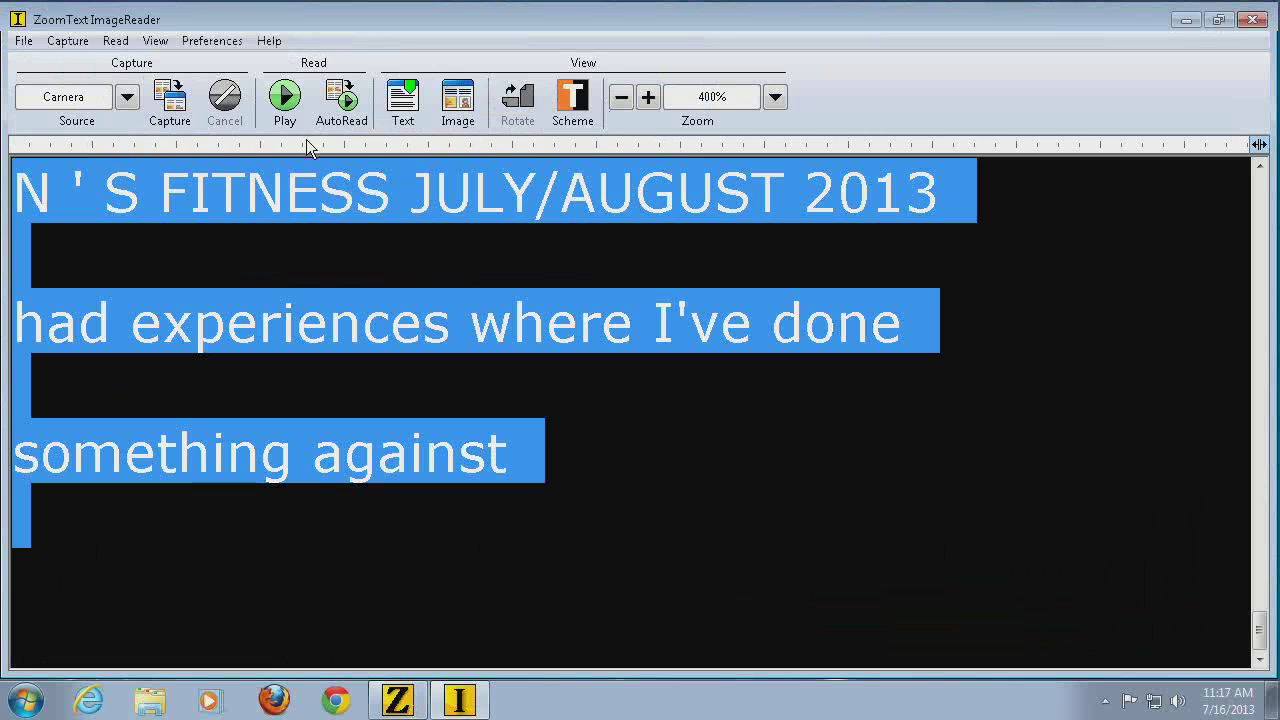
{"action": "left_click", "coordinate": [172, 110]}
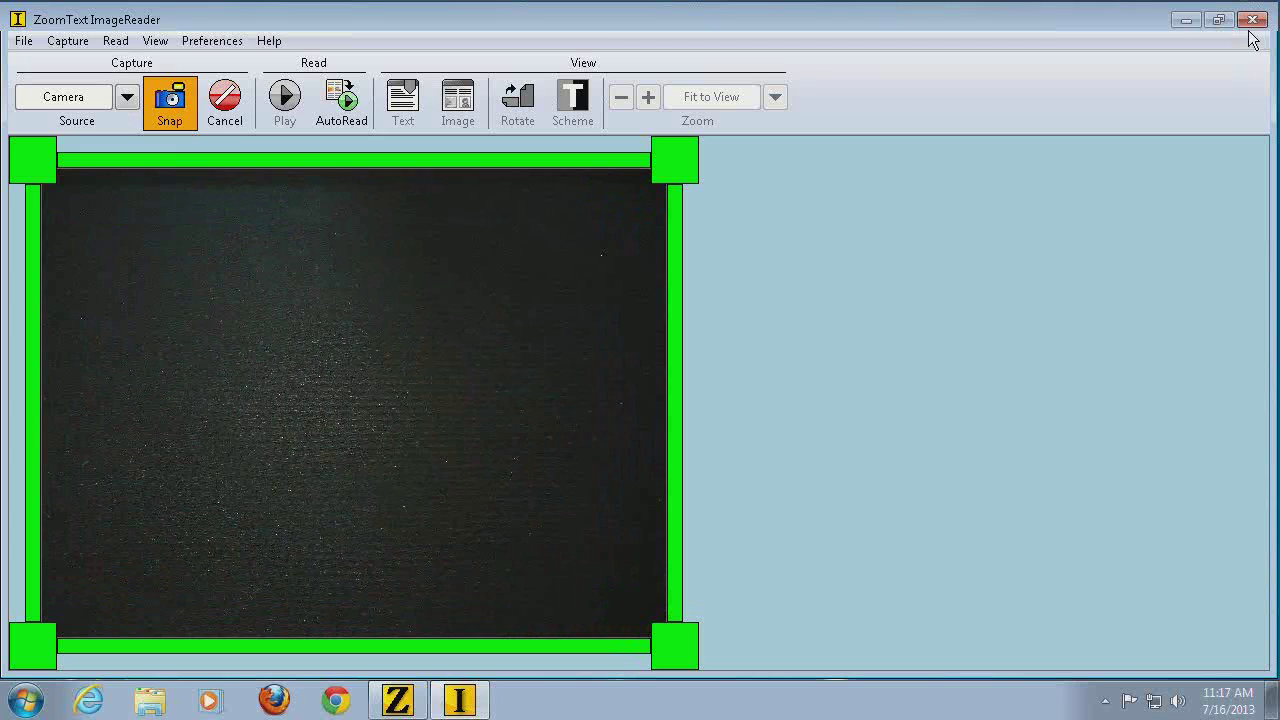
{"action": "left_click", "coordinate": [1251, 21]}
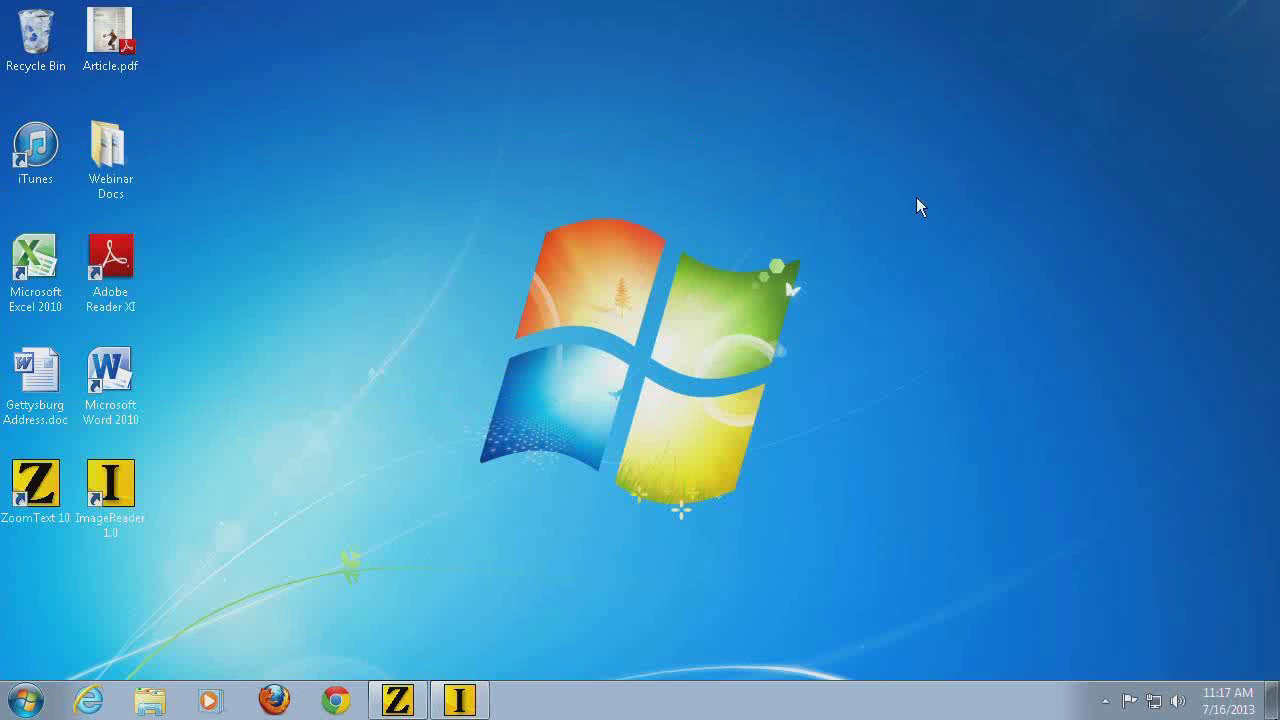
Open Grimm'sFairyTales.pdf from the Webinar Docs folder and show page 50 at 100% zoom
{"action": "double_click", "coordinate": [104, 163]}
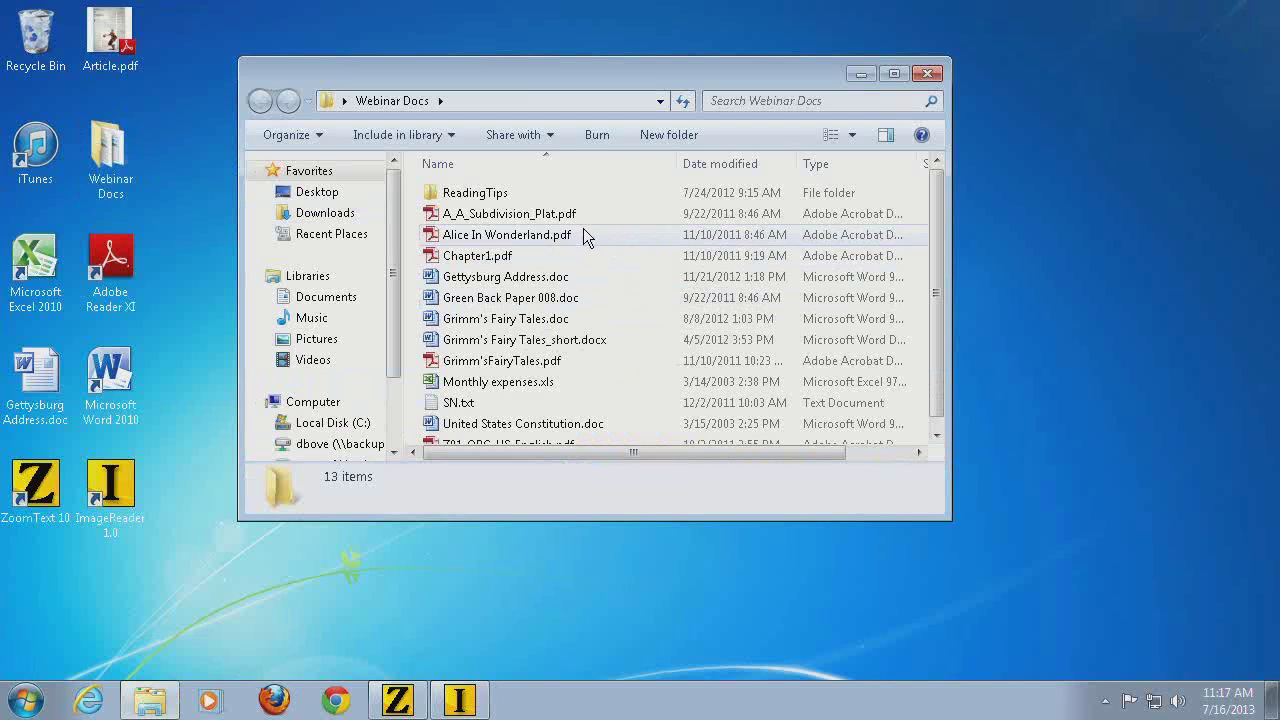
{"action": "double_click", "coordinate": [697, 361]}
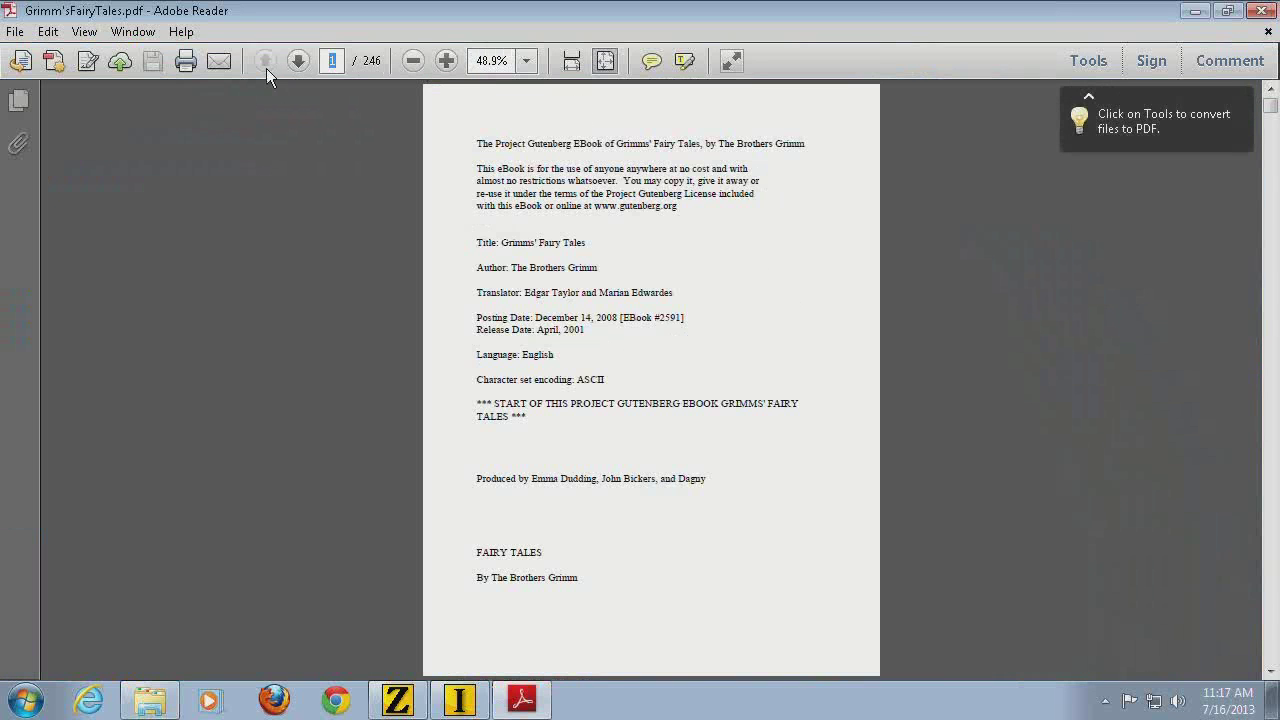
{"action": "type", "text": "50"}
{"action": "key", "text": "Return"}
{"action": "left_click", "coordinate": [447, 63]}
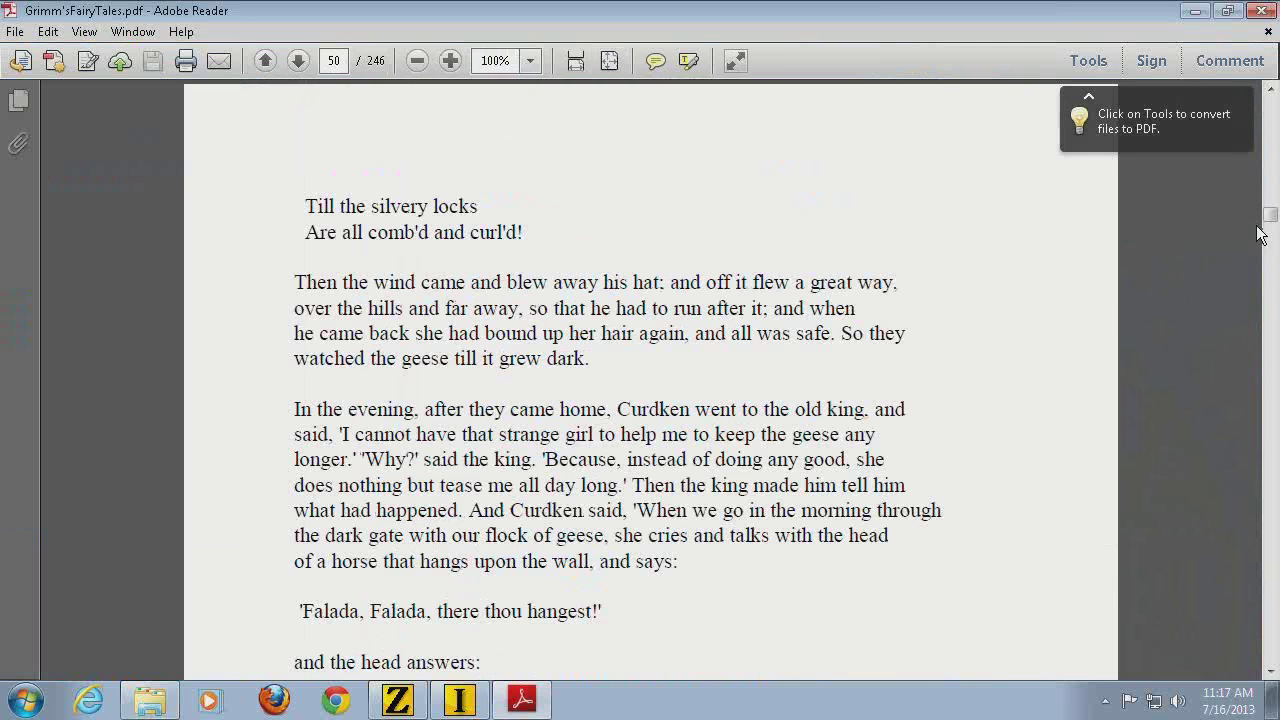
{"action": "left_click", "coordinate": [1269, 673]}
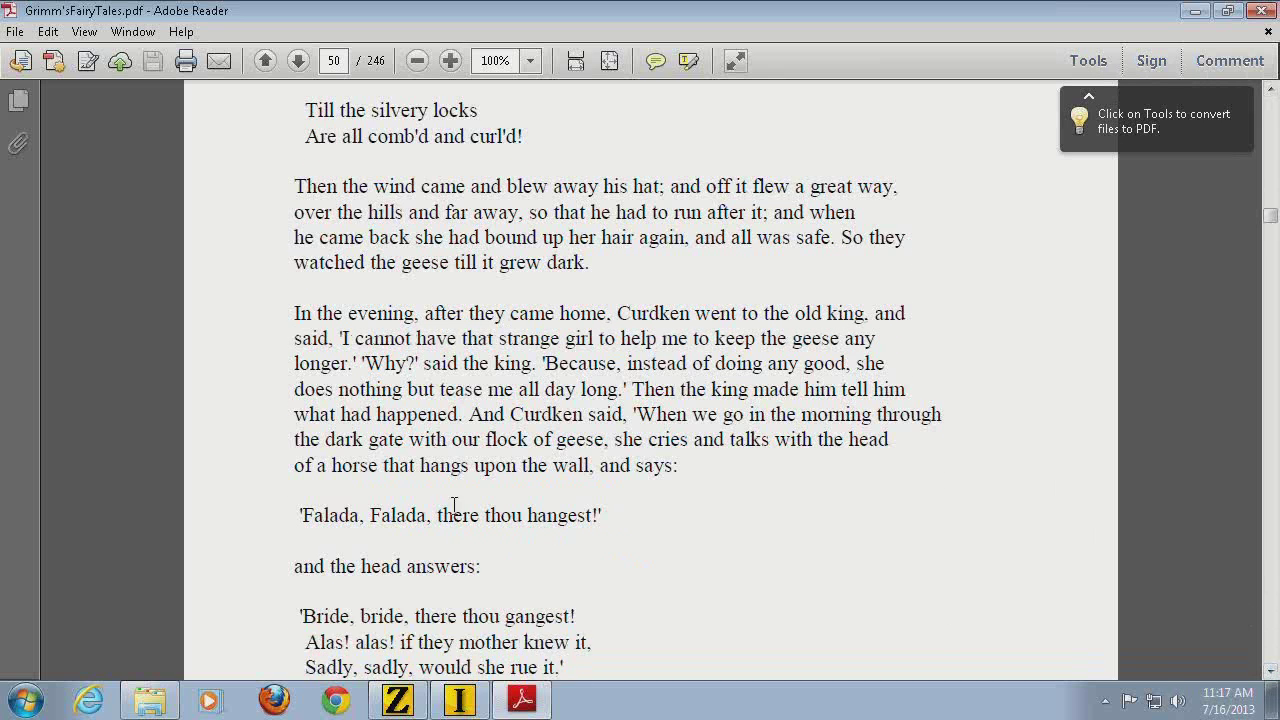
Set ImageReader's capture source to Screen, capture the story text on the PDF page, and pause the automatic reading
{"action": "left_click", "coordinate": [458, 705]}
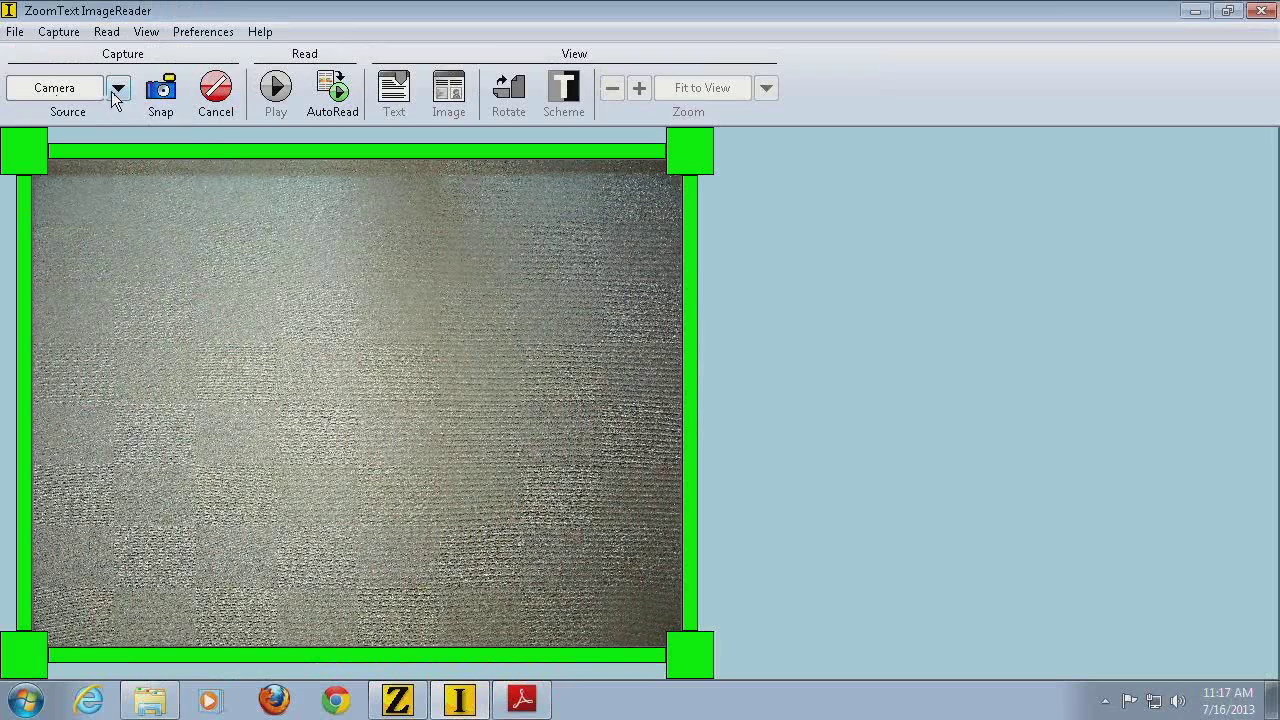
{"action": "left_click", "coordinate": [118, 90]}
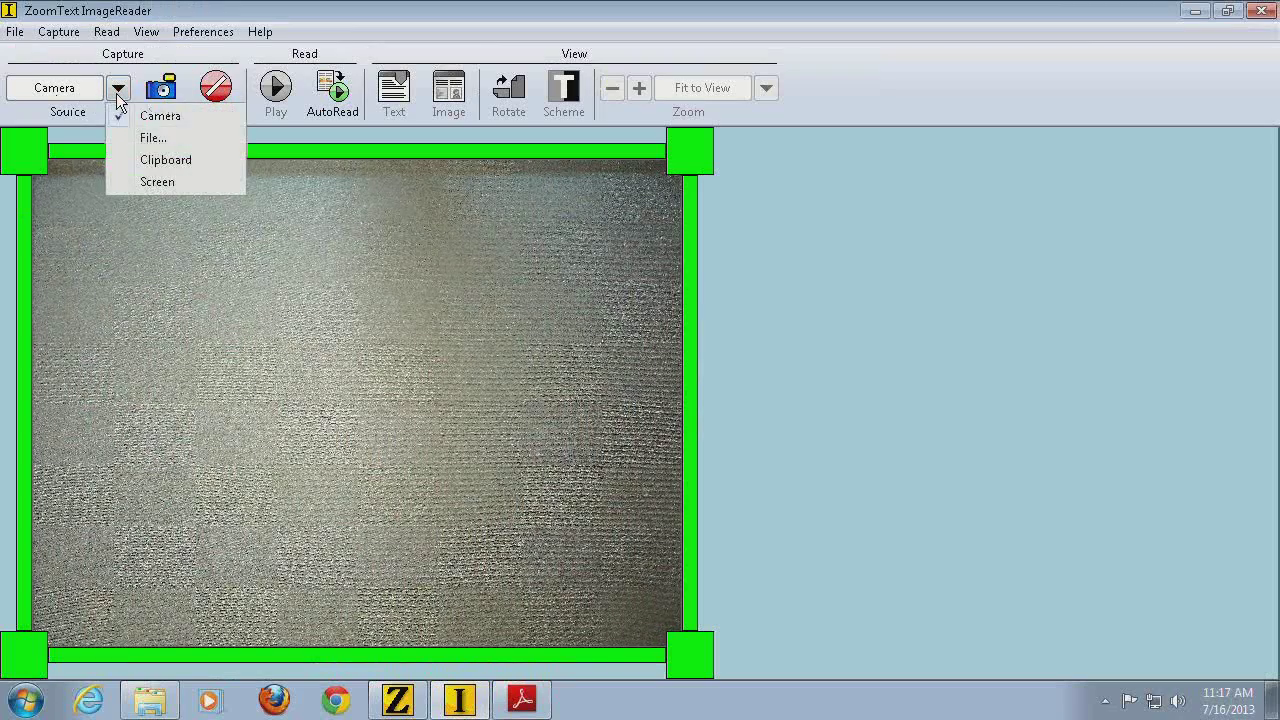
{"action": "left_click", "coordinate": [186, 181]}
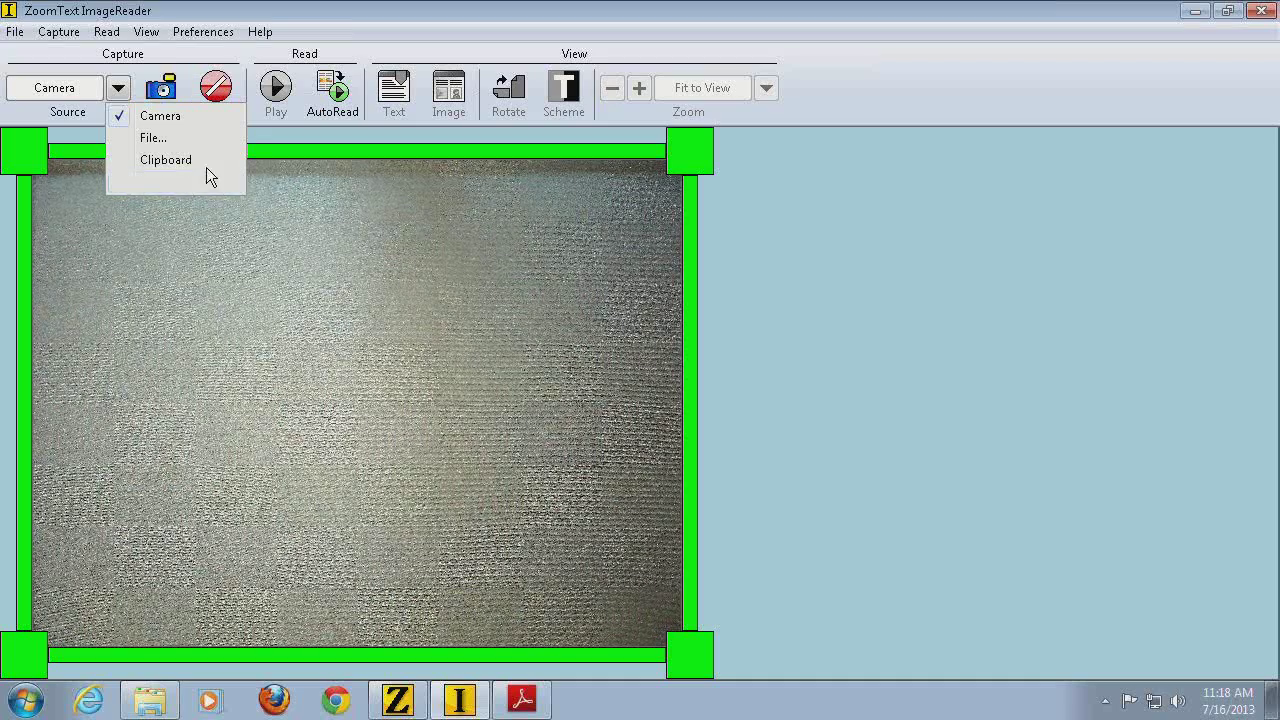
{"action": "left_click", "coordinate": [548, 698]}
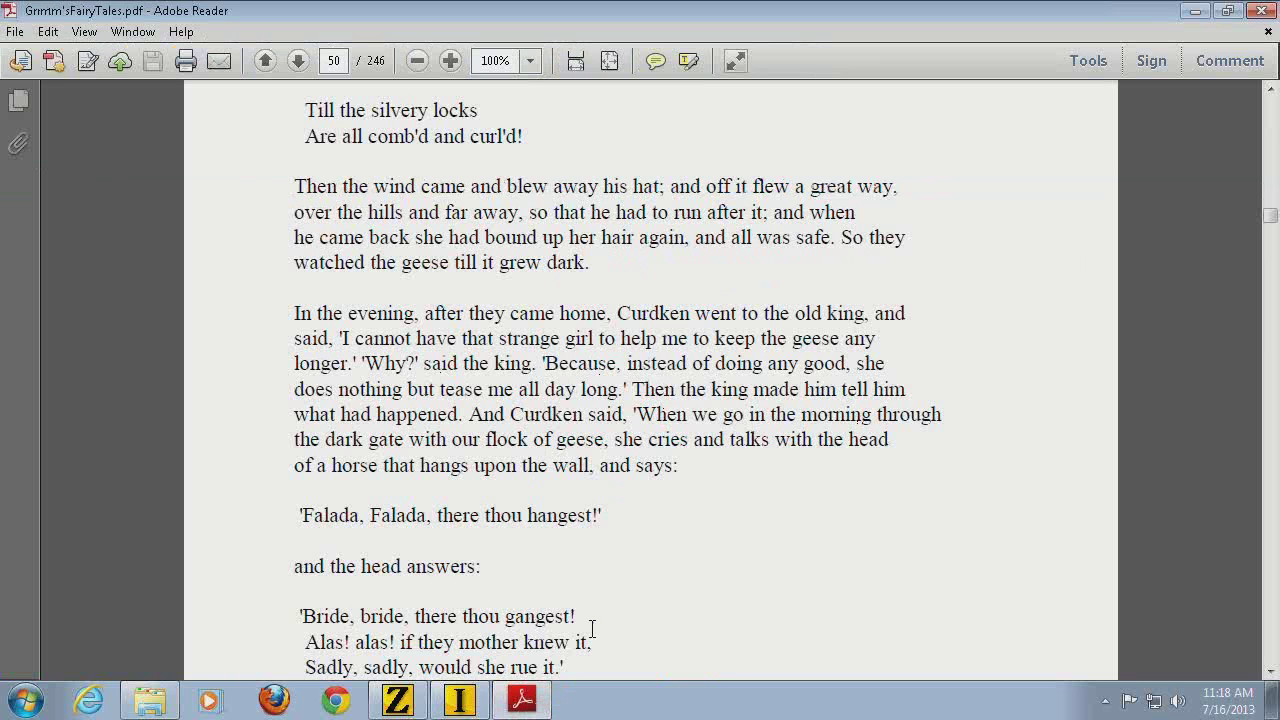
{"action": "mouse_move", "coordinate": [463, 710]}
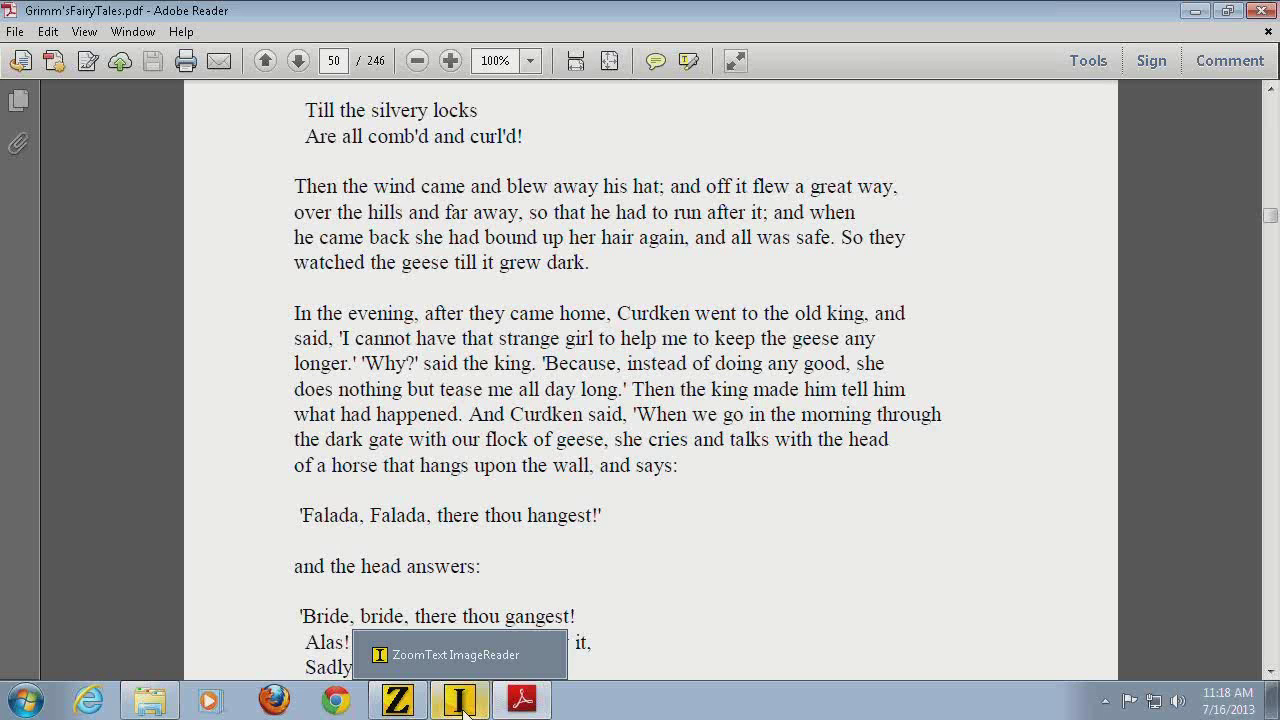
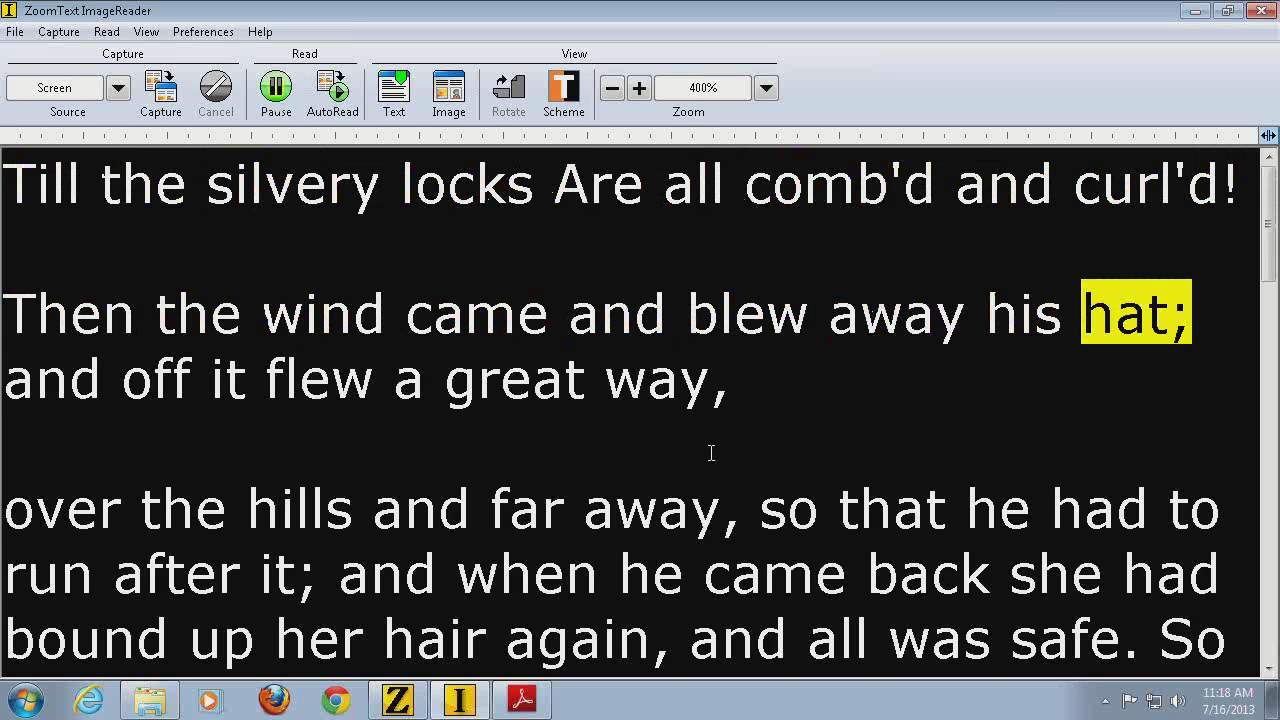
{"action": "left_click", "coordinate": [277, 100]}
Look through the captured story passage in text view and image view
{"action": "left_click_drag", "start_coordinate": [1266, 252], "coordinate": [1238, 610]}
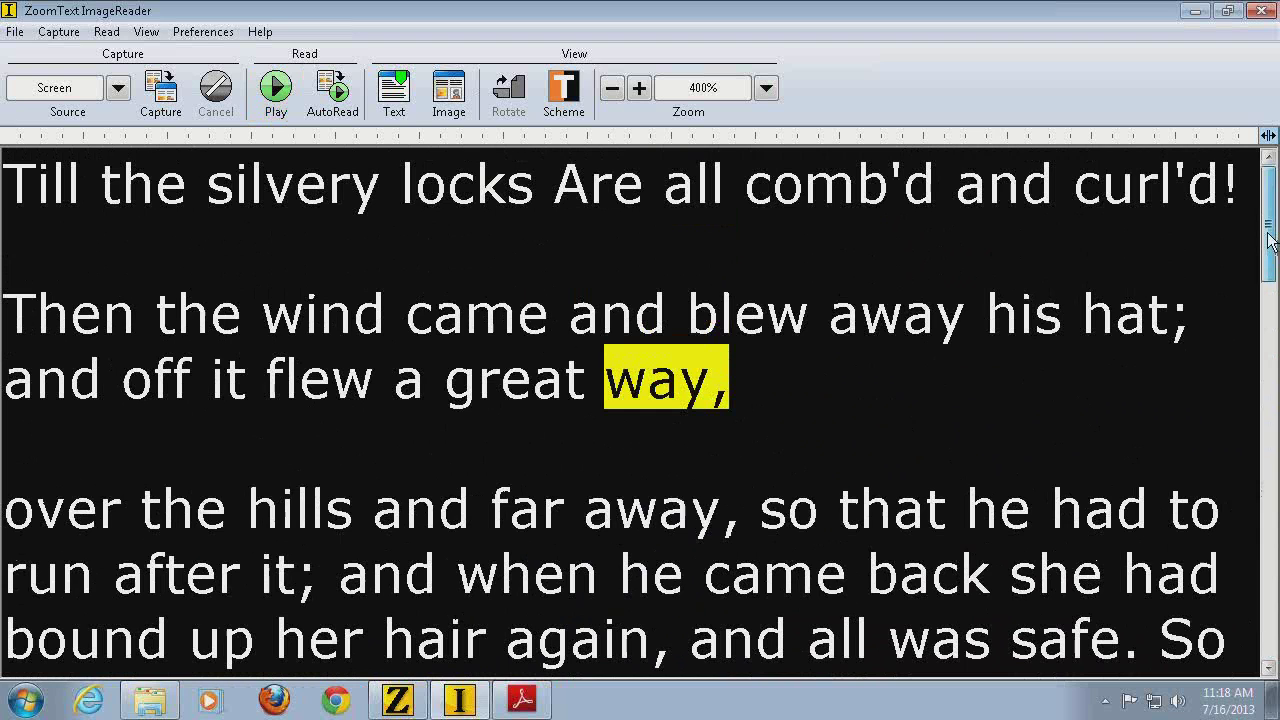
{"action": "left_click", "coordinate": [448, 104]}
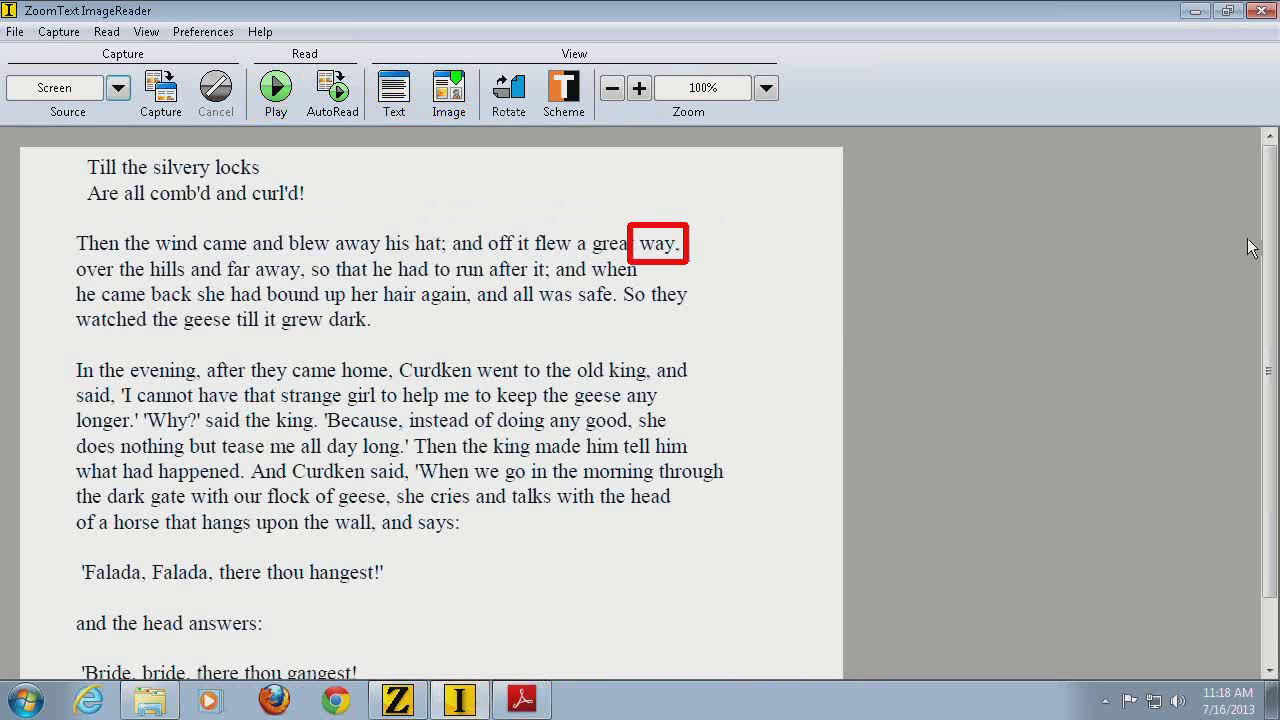
{"action": "scroll", "coordinate": [1248, 248], "scroll_direction": "down", "scroll_amount": 3}
{"action": "scroll", "coordinate": [1232, 263], "scroll_direction": "up", "scroll_amount": 2}
Capture nearly the whole Adobe Reader window from the screen, then pause the reading and view the captured image
{"action": "left_click", "coordinate": [158, 95]}
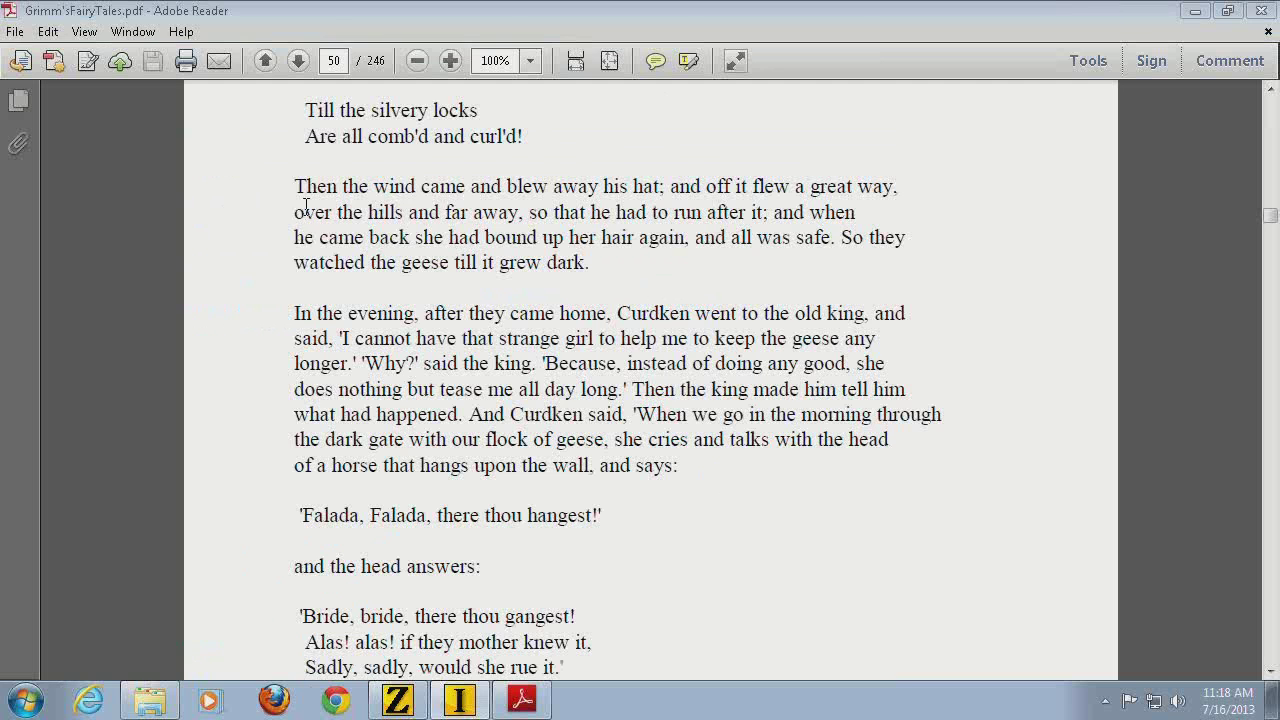
{"action": "left_click_drag", "start_coordinate": [150, 8], "coordinate": [1279, 719]}
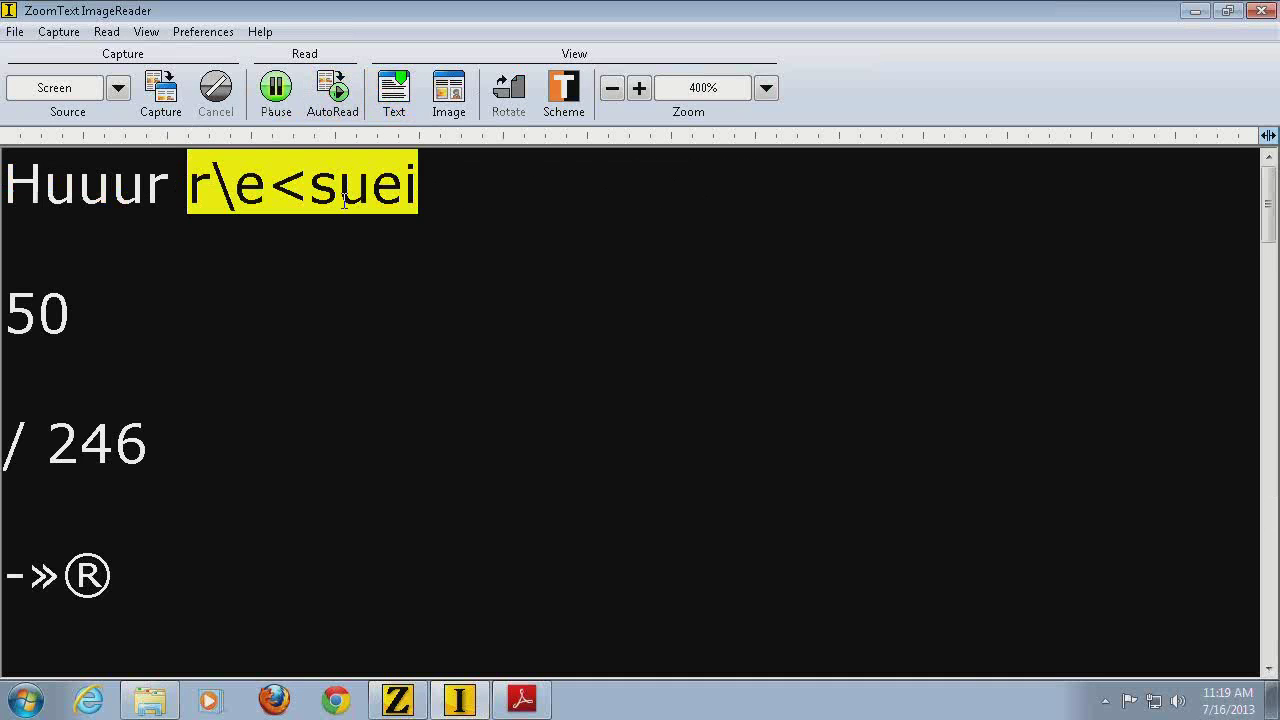
{"action": "left_click", "coordinate": [276, 92]}
{"action": "left_click", "coordinate": [449, 100]}
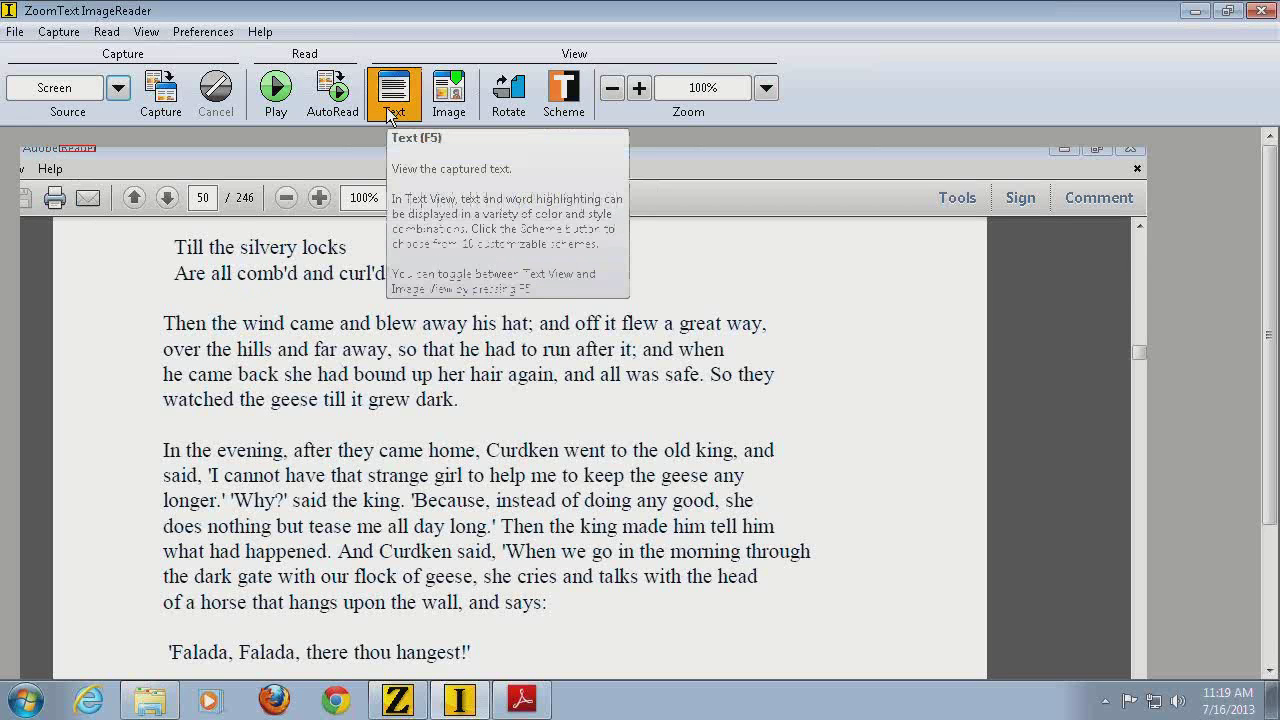
Close Grimm'sFairyTales.pdf and look through the files in the Webinar Docs folder
{"action": "left_click", "coordinate": [537, 707]}
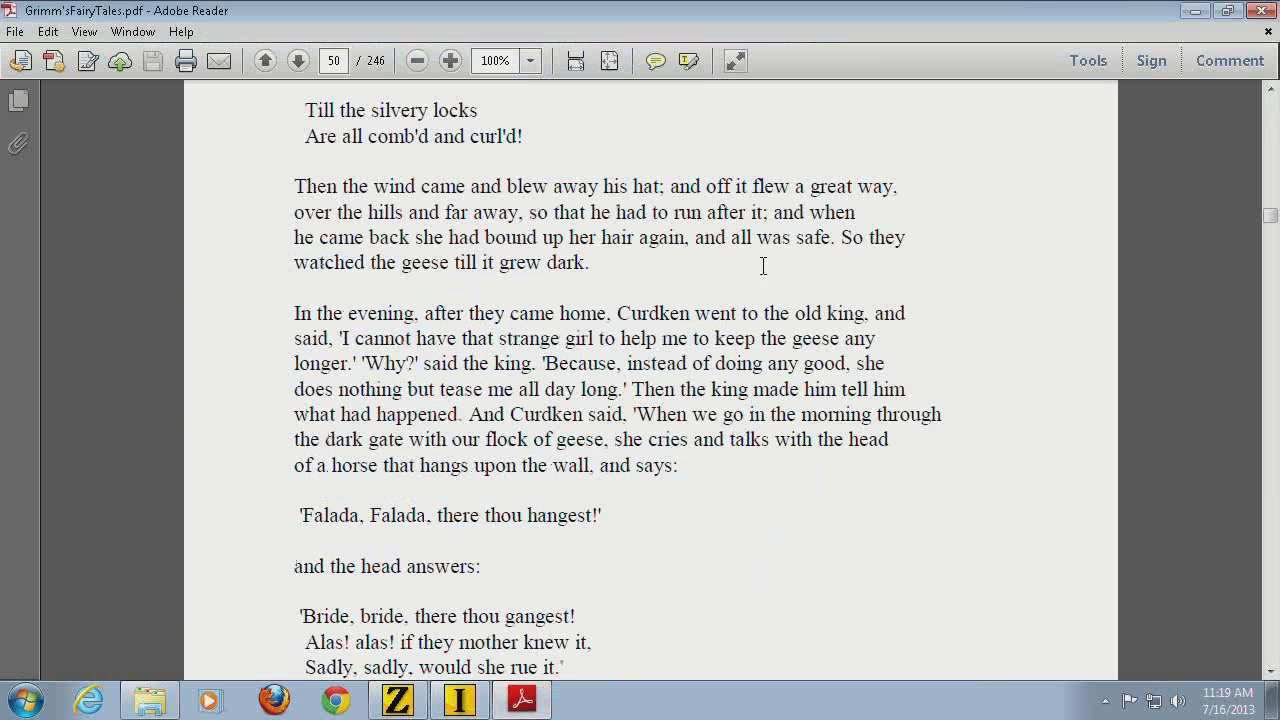
{"action": "left_click", "coordinate": [1265, 11]}
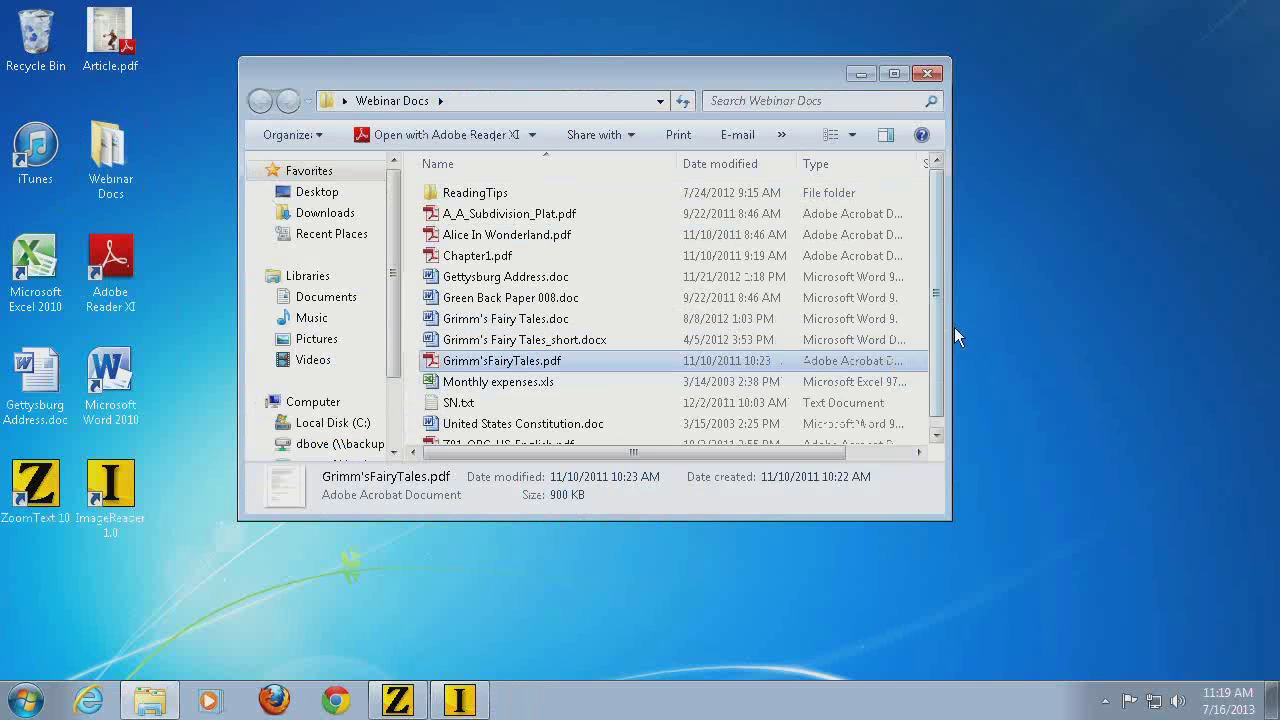
{"action": "left_click_drag", "start_coordinate": [934, 365], "coordinate": [543, 332]}
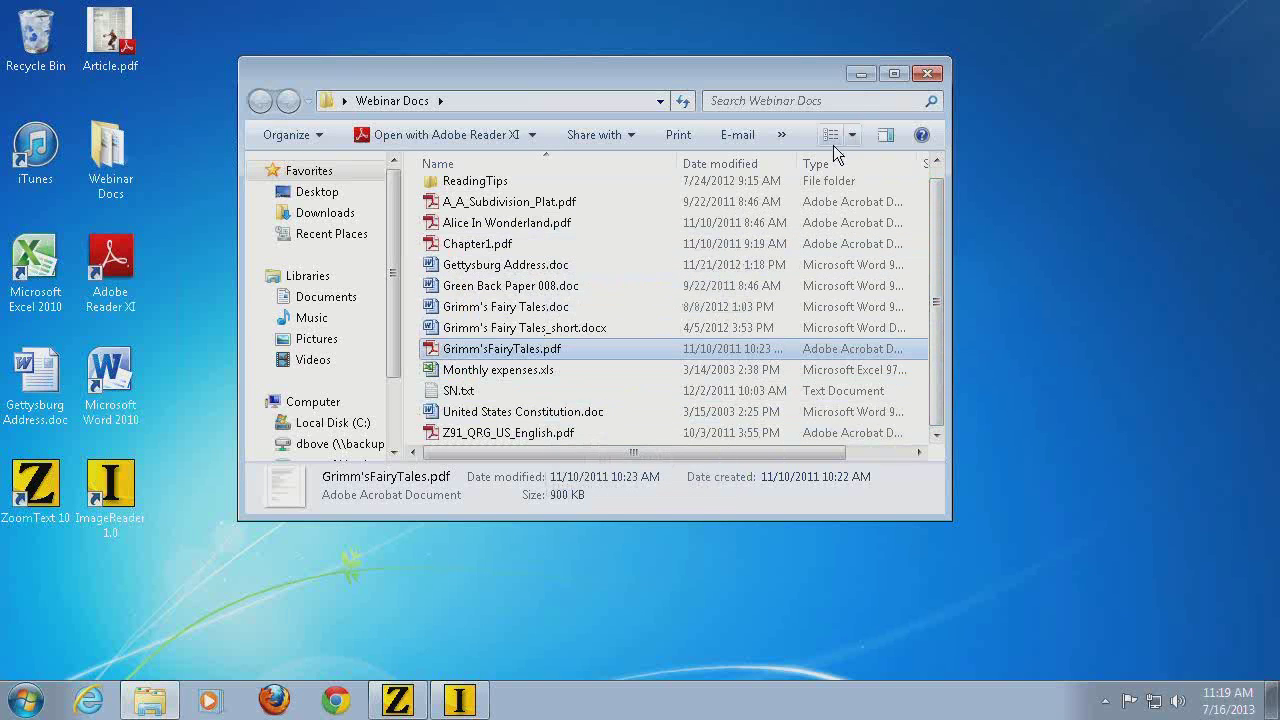
{"action": "left_click", "coordinate": [336, 700]}
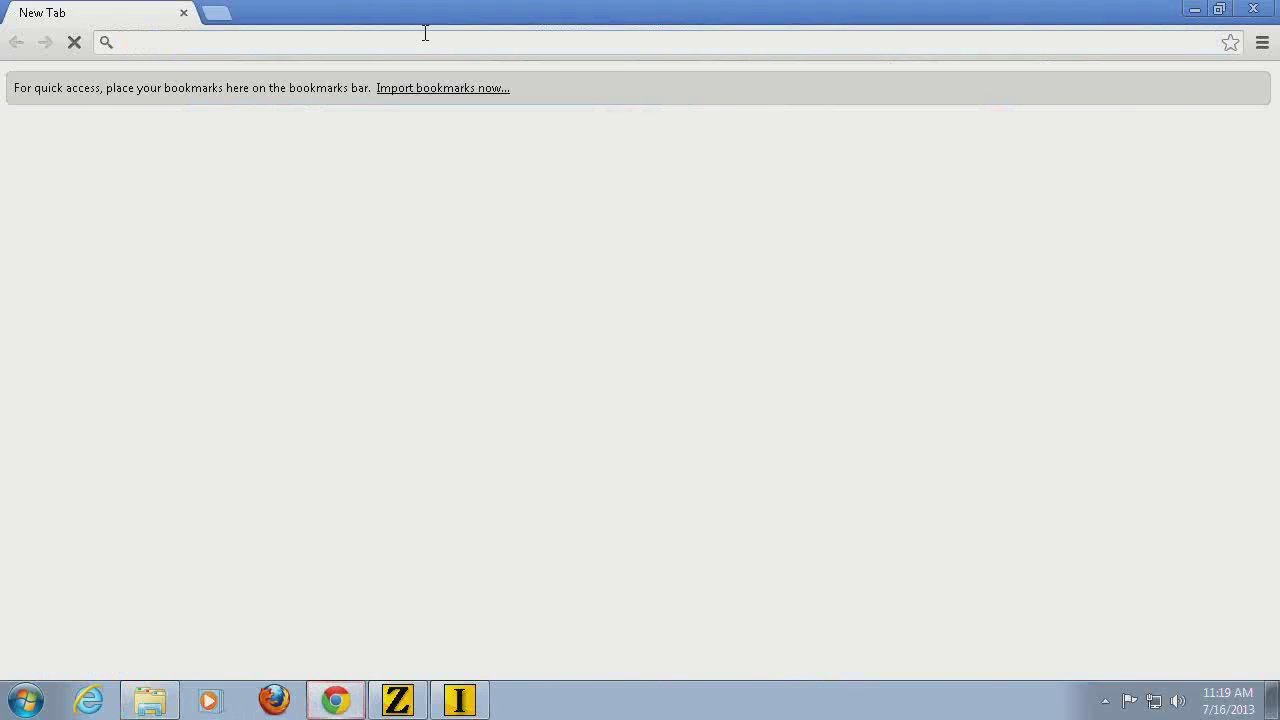
{"action": "type", "text": "www.aisquared.com"}
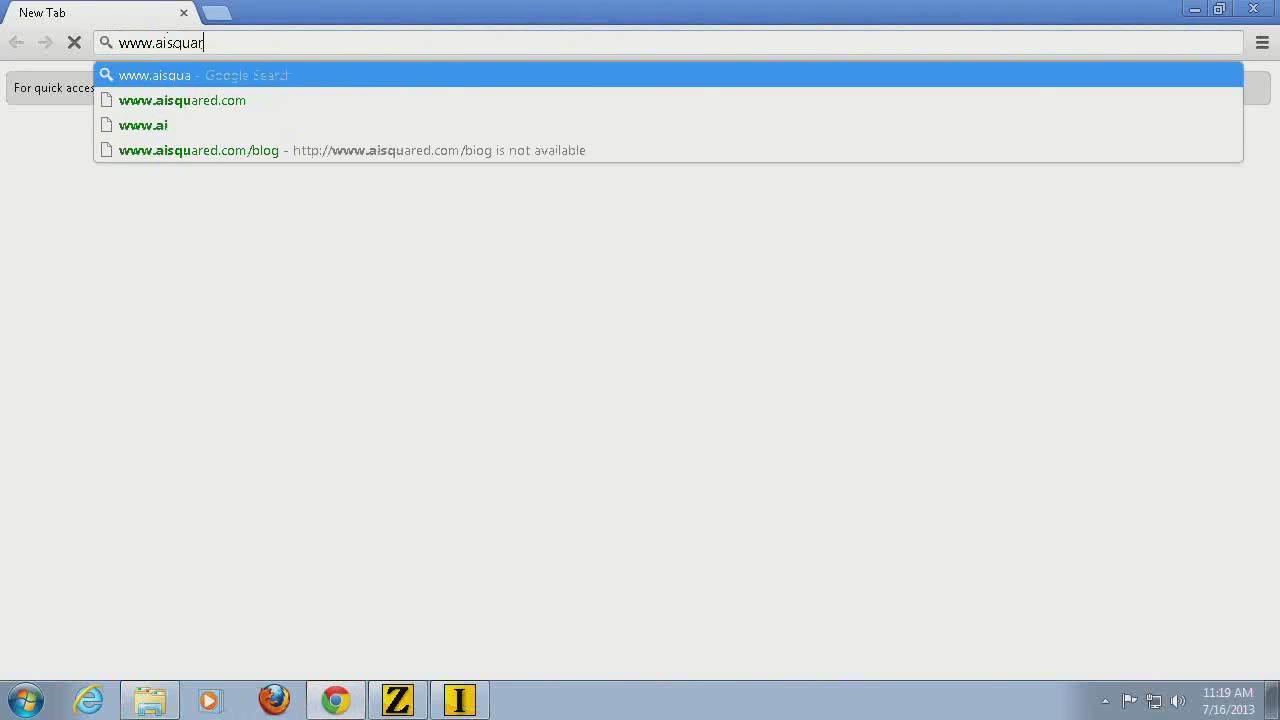
{"action": "key", "text": "Return"}
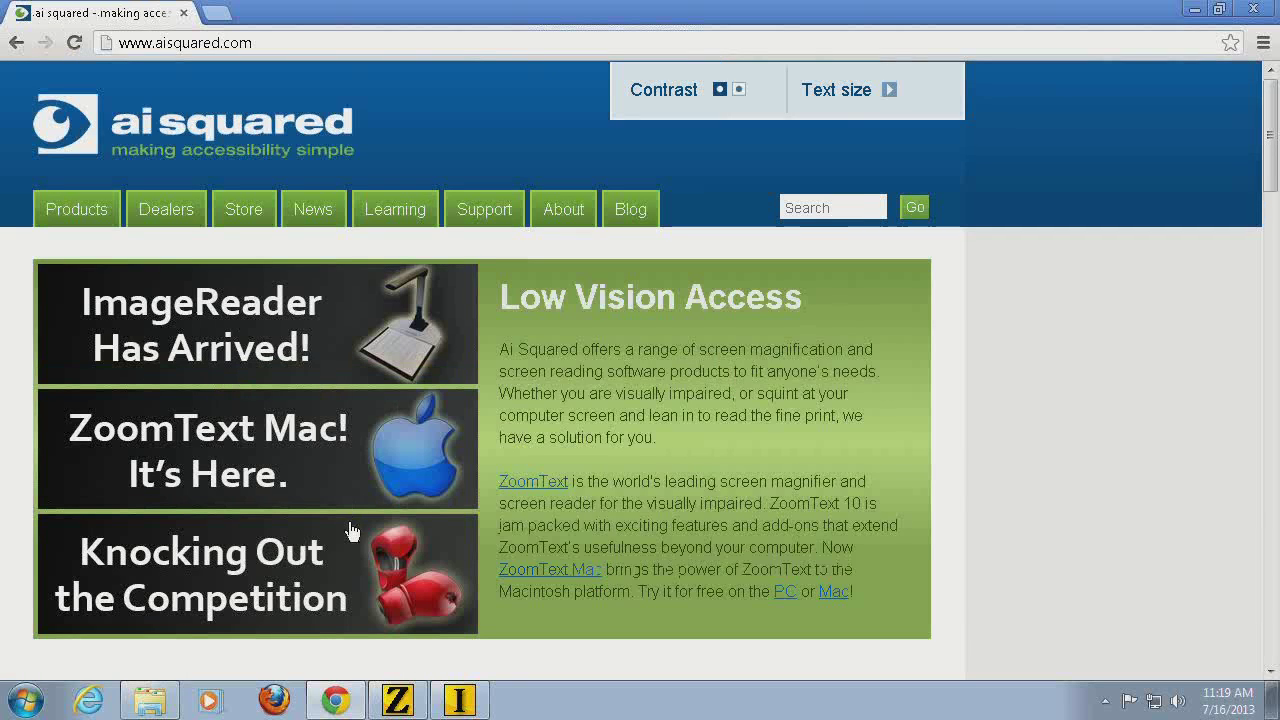
Capture the "ImageReader Has Arrived!" banner from the web page with ImageReader's screen capture
{"action": "mouse_move", "coordinate": [463, 705]}
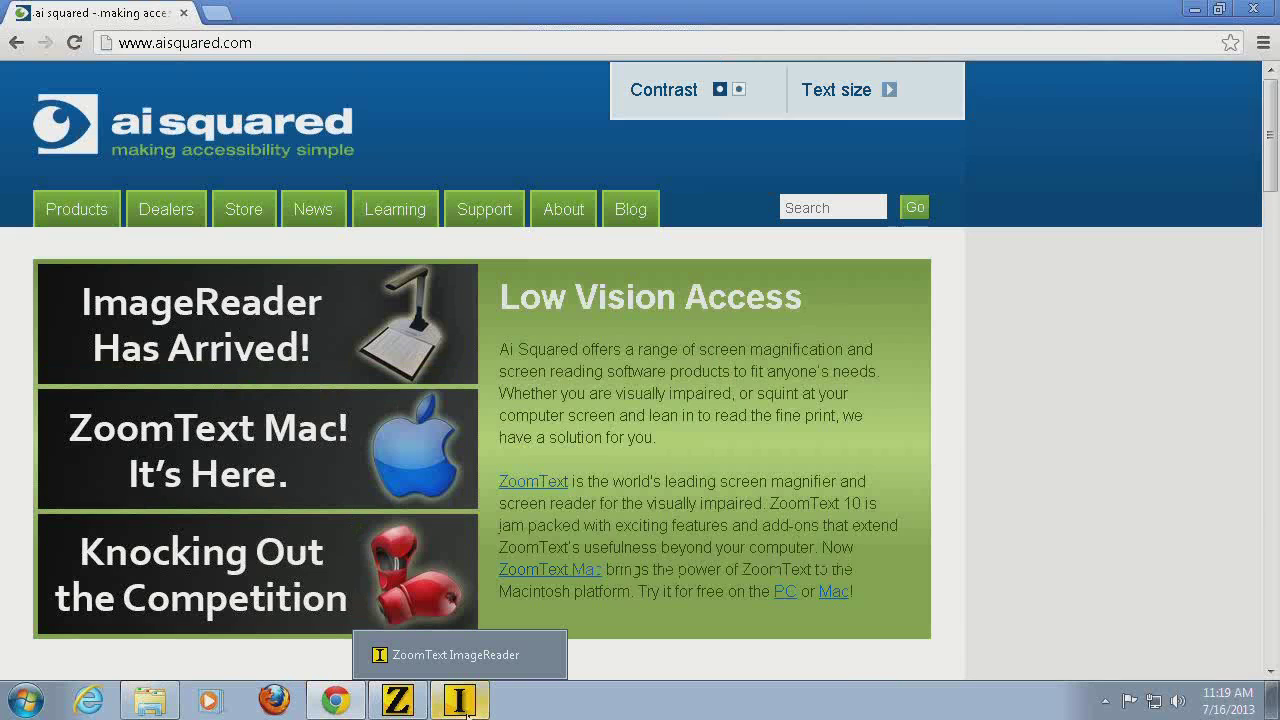
{"action": "left_click", "coordinate": [460, 700]}
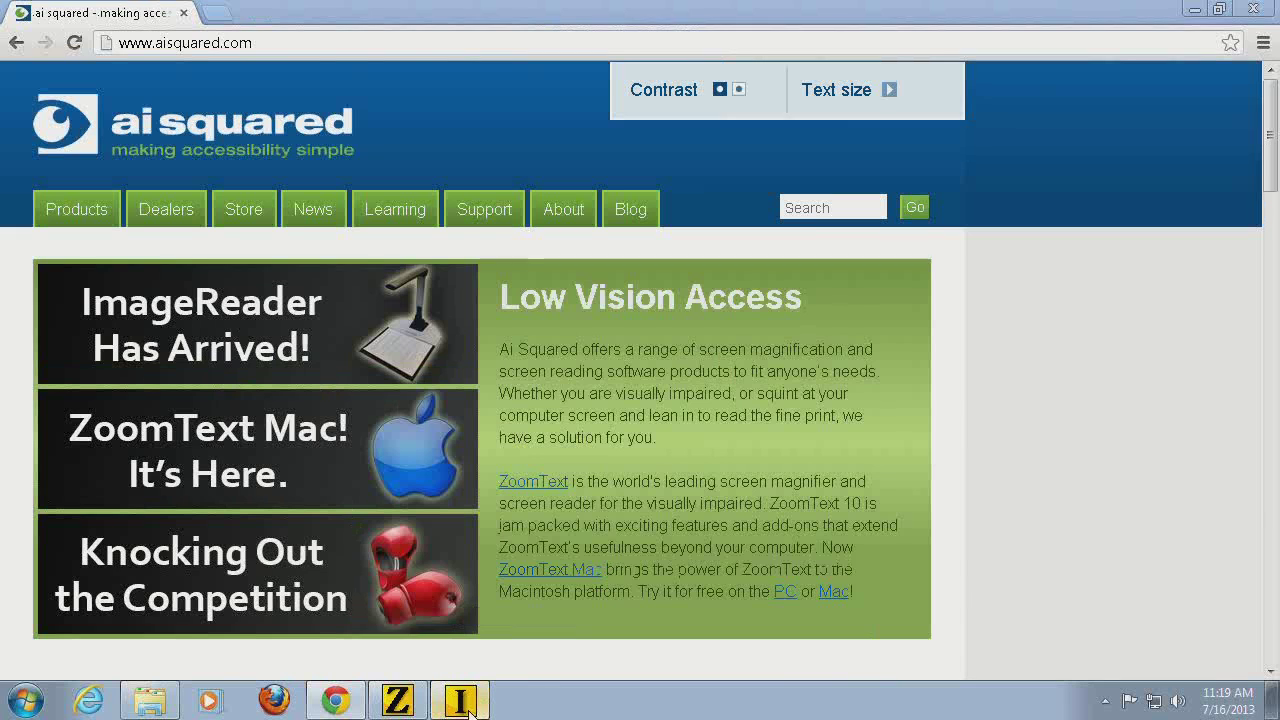
{"action": "left_click", "coordinate": [157, 100]}
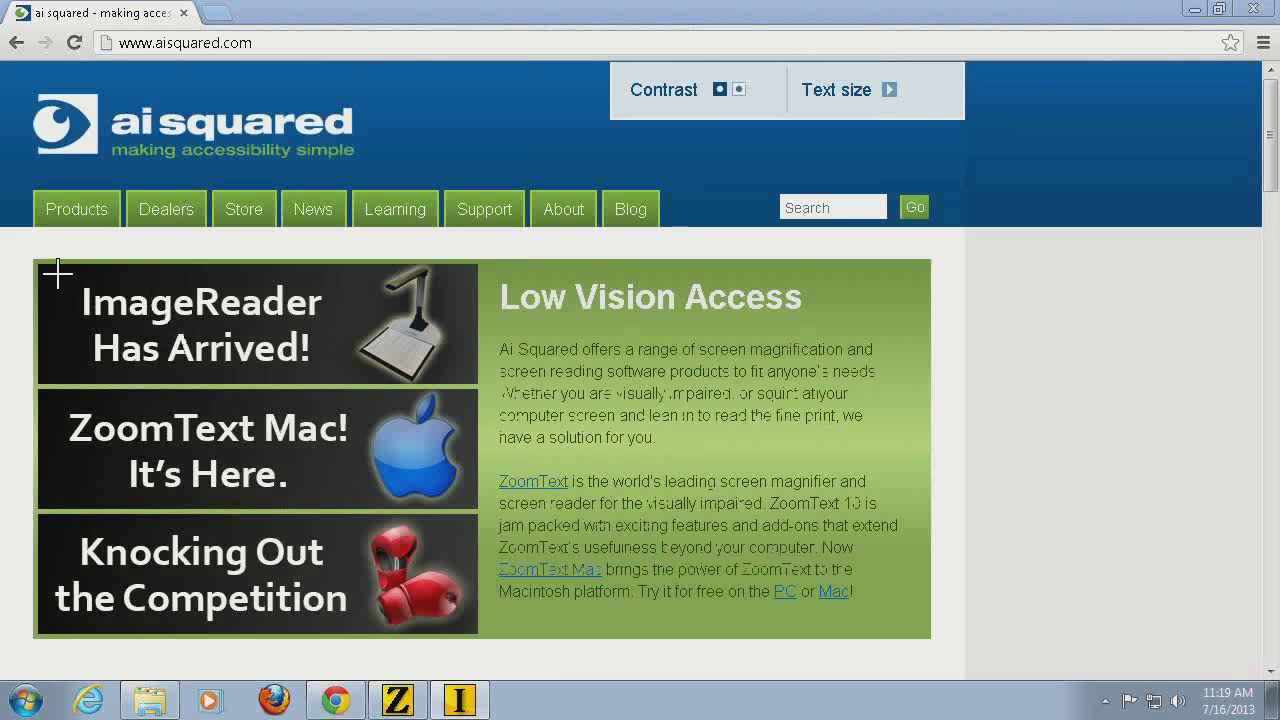
{"action": "left_click_drag", "start_coordinate": [36, 258], "coordinate": [479, 387]}
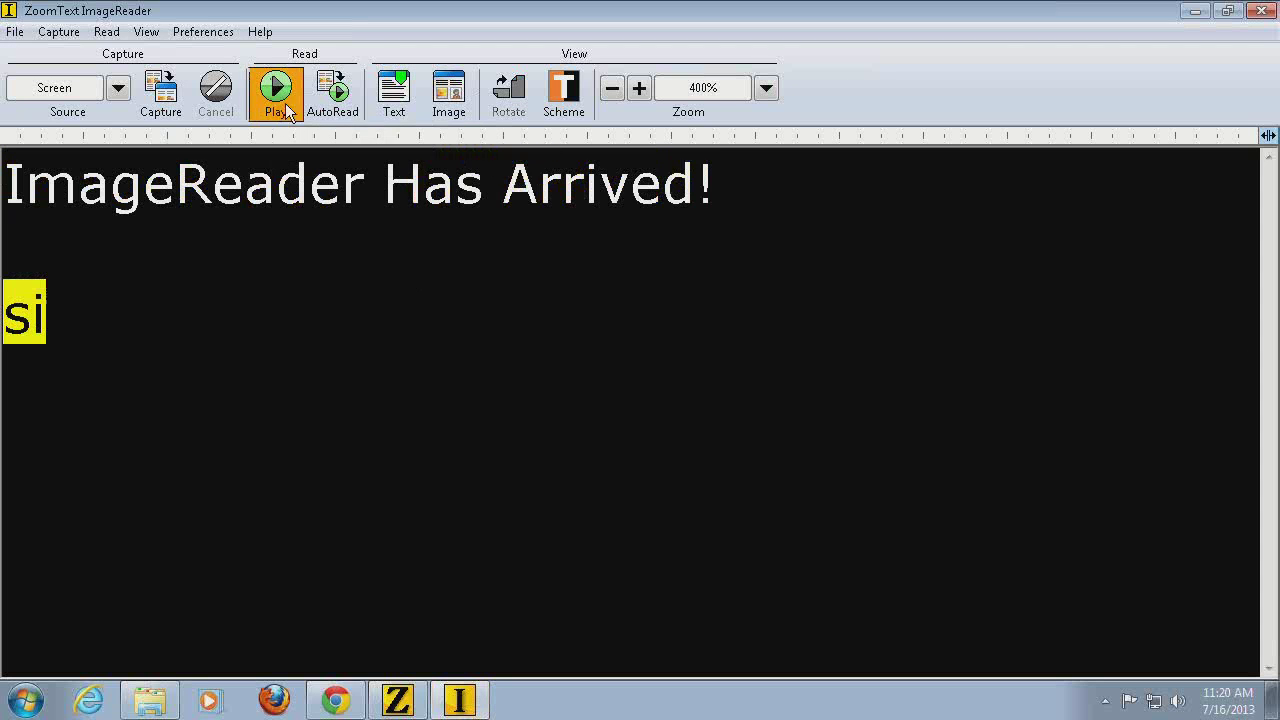
Show the captured banner in image view and read it aloud starting from the word "ImageReader"
{"action": "left_click", "coordinate": [448, 90]}
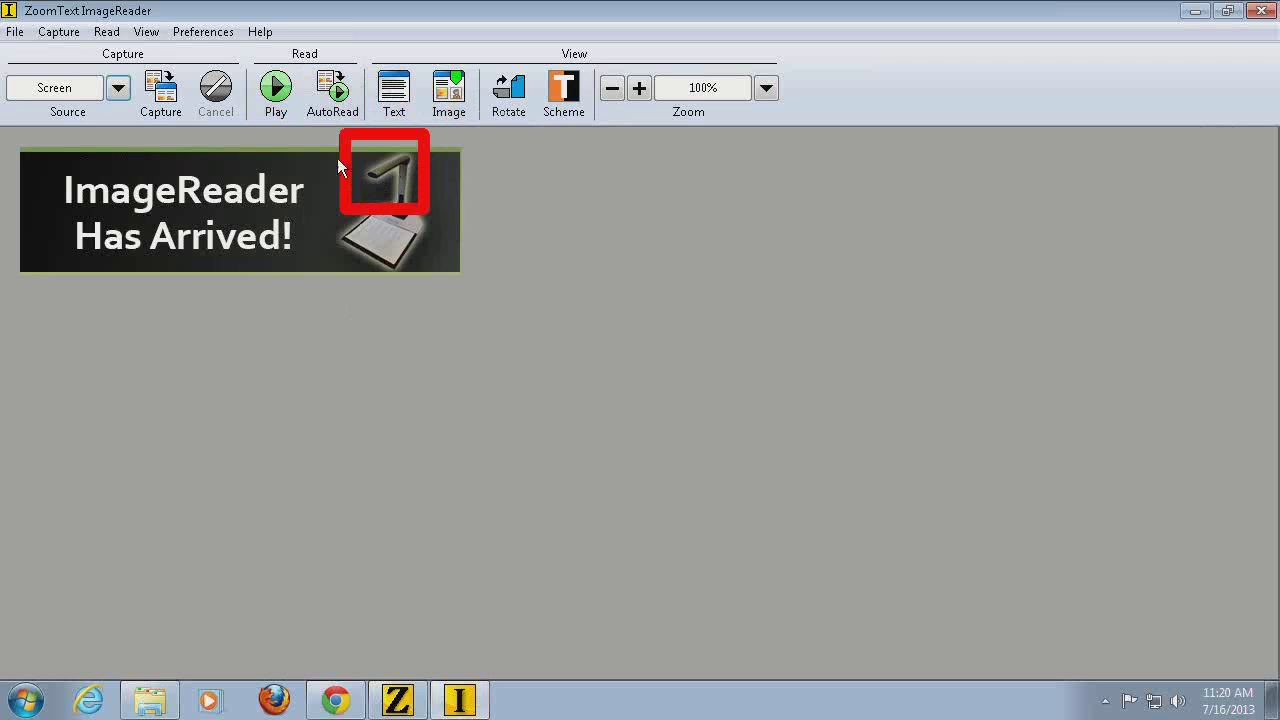
{"action": "left_click", "coordinate": [143, 203]}
{"action": "left_click", "coordinate": [276, 88]}
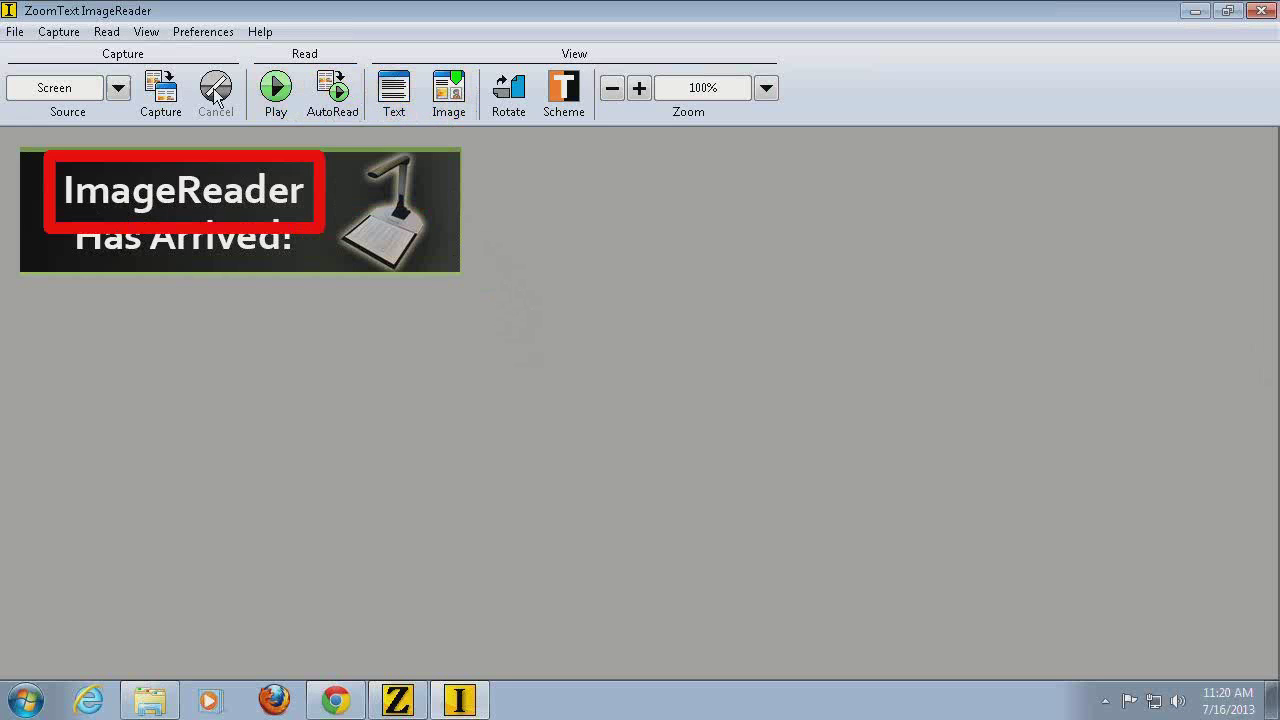
Change the capture source to Camera and crop the capture frame around the "Dumb Money" article, excluding the "Earn It!" side
{"action": "left_click", "coordinate": [118, 88]}
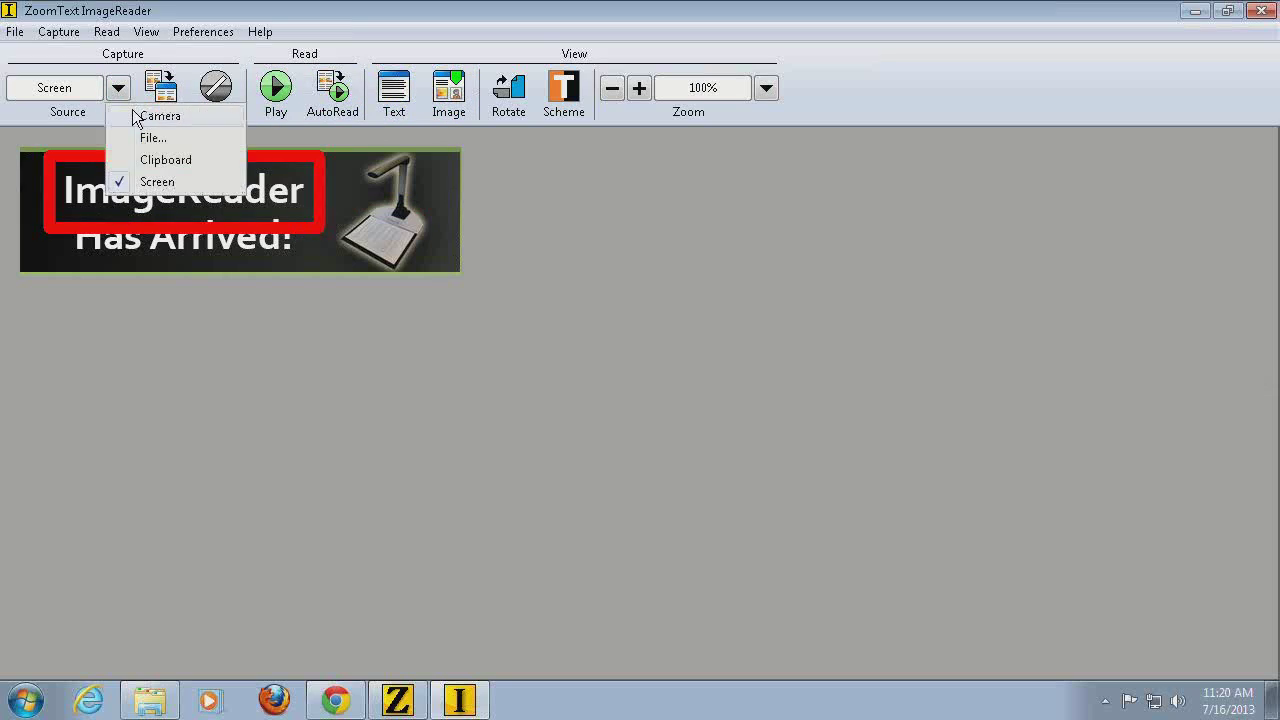
{"action": "left_click", "coordinate": [145, 116]}
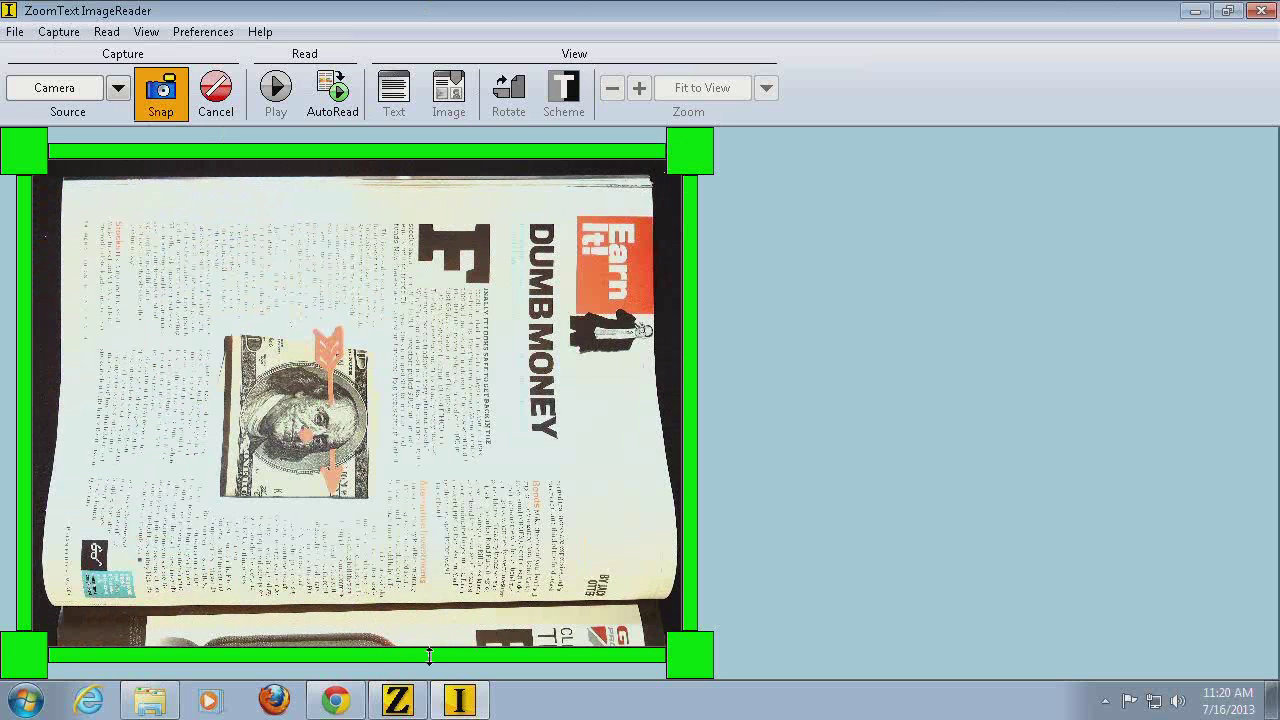
{"action": "left_click_drag", "start_coordinate": [401, 655], "coordinate": [315, 610]}
{"action": "left_click_drag", "start_coordinate": [24, 386], "coordinate": [50, 386]}
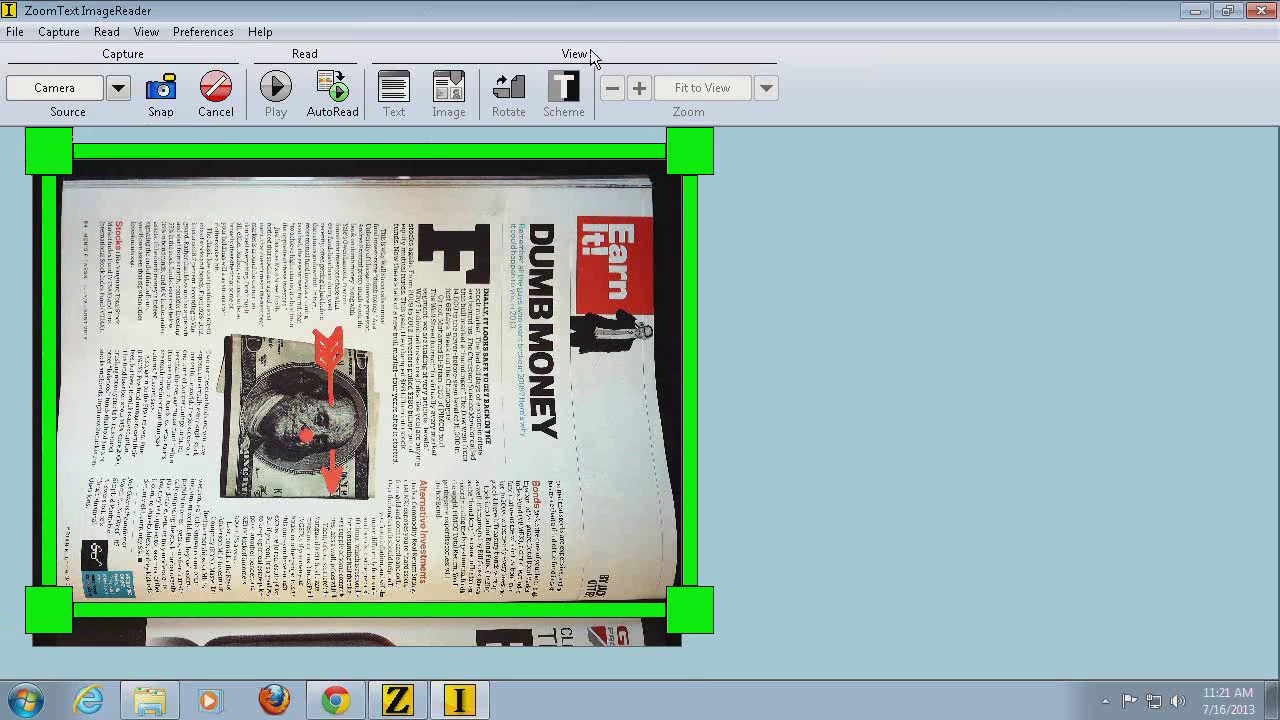
{"action": "left_click_drag", "start_coordinate": [470, 151], "coordinate": [464, 200]}
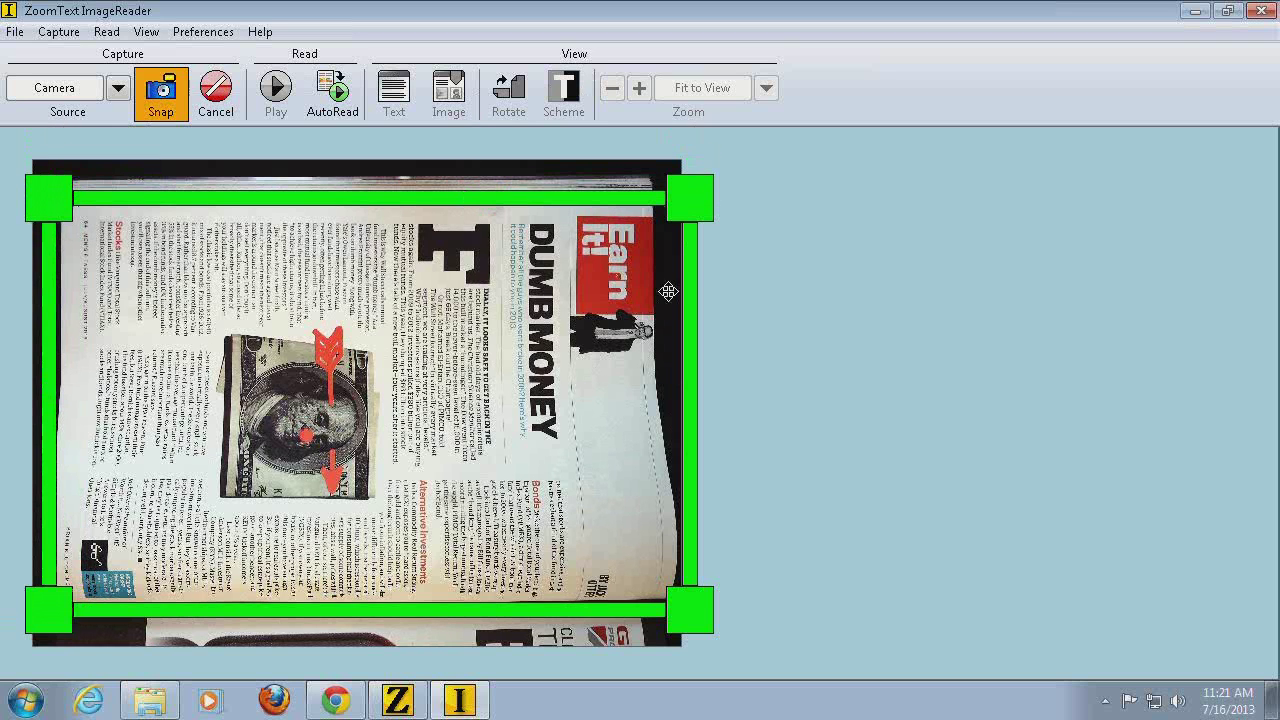
{"action": "left_click_drag", "start_coordinate": [690, 305], "coordinate": [577, 303]}
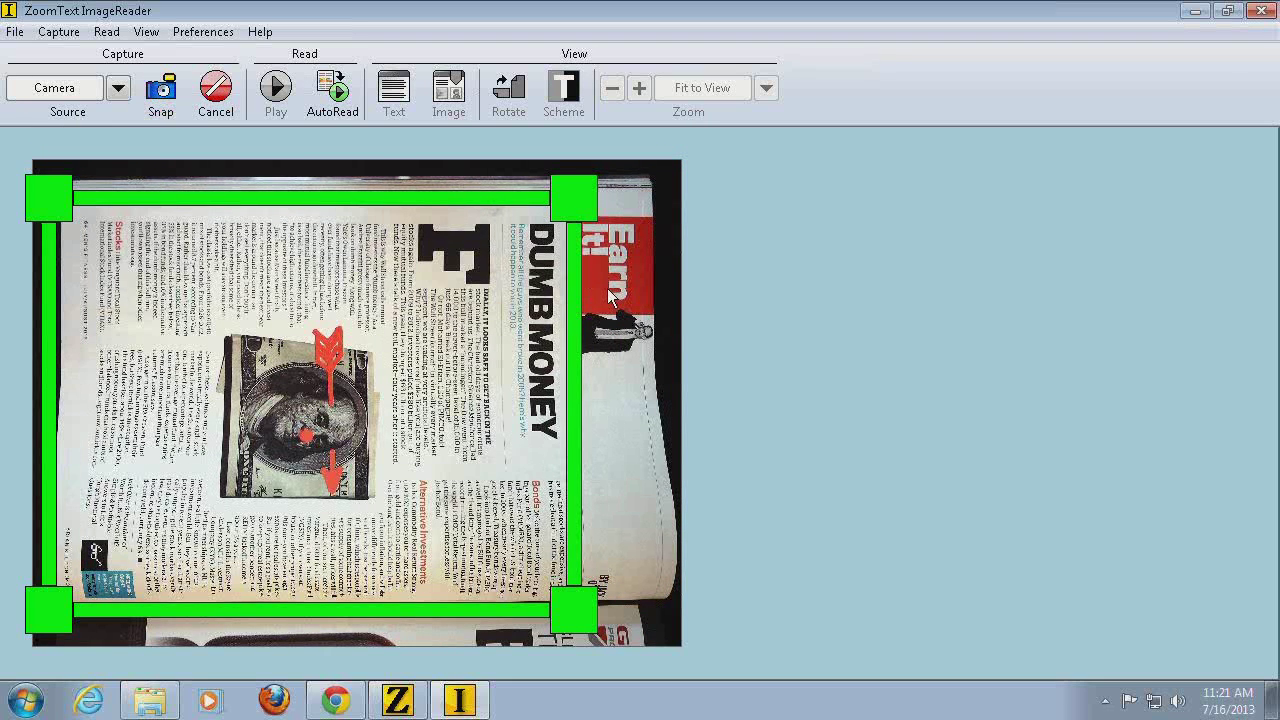
Lower the upper edge of the capture frame slightly, snap the "Dumb Money" article and pause its reading
{"action": "left_click_drag", "start_coordinate": [306, 197], "coordinate": [307, 205]}
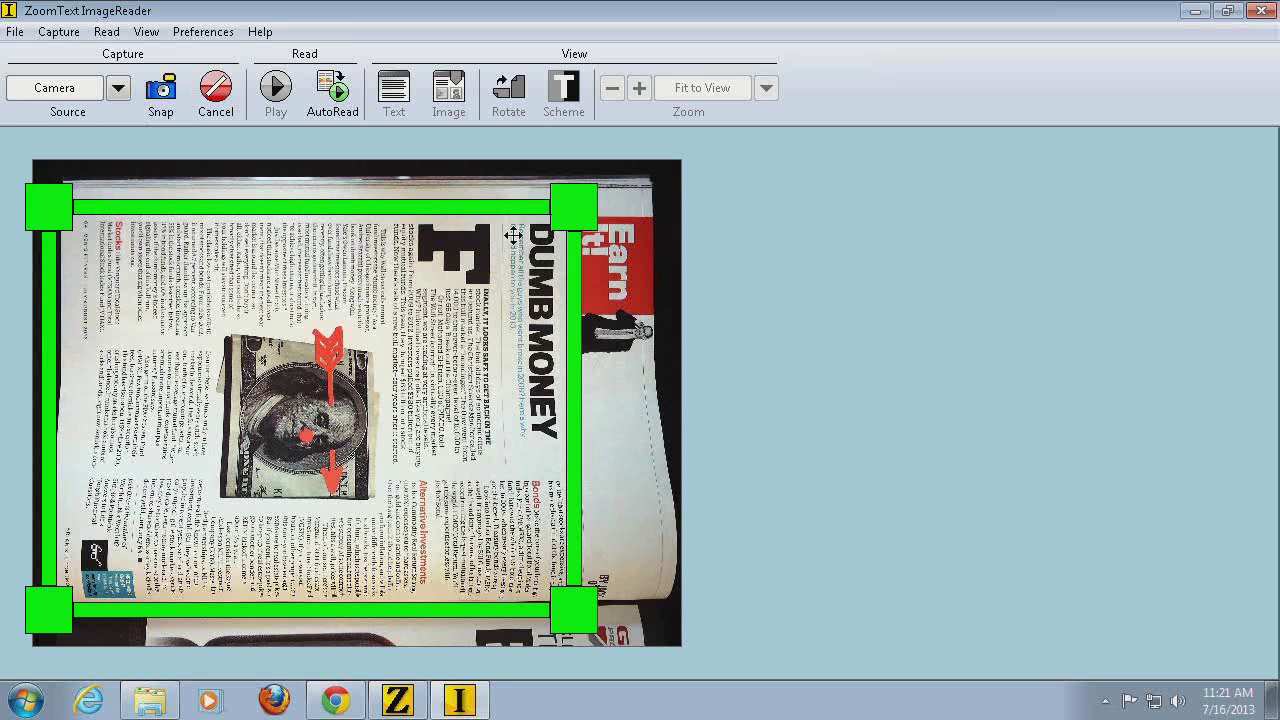
{"action": "left_click", "coordinate": [160, 107]}
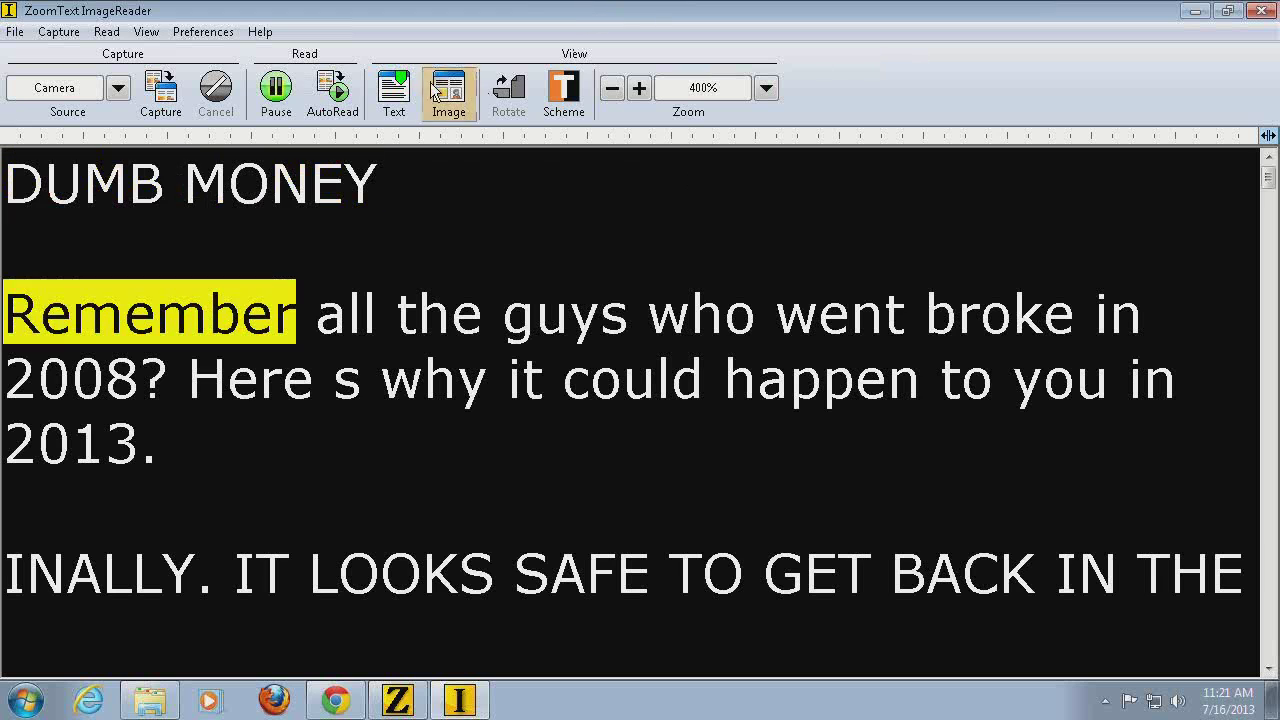
{"action": "left_click", "coordinate": [275, 88]}
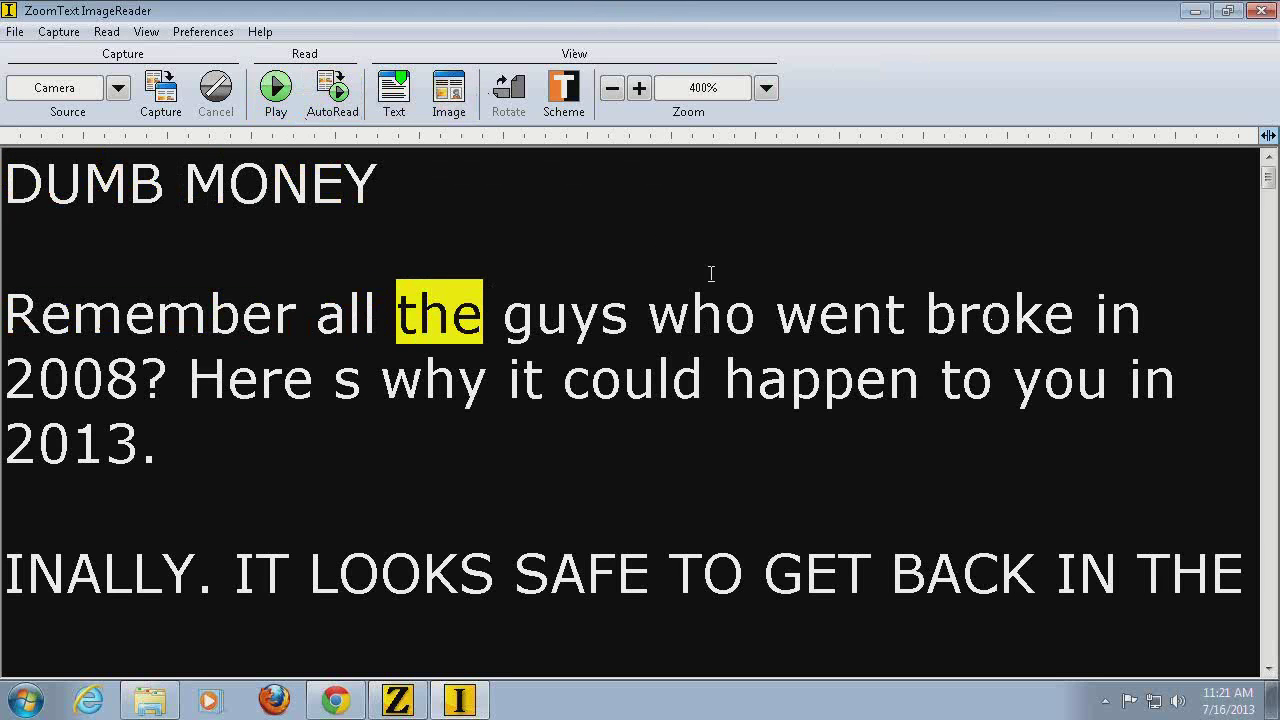
{"action": "left_click_drag", "start_coordinate": [1268, 180], "coordinate": [1160, 372]}
Save the captured article to the Desktop as an Adobe Reader/Acrobat PDF named DumbMoney_PDF
{"action": "left_click", "coordinate": [14, 33]}
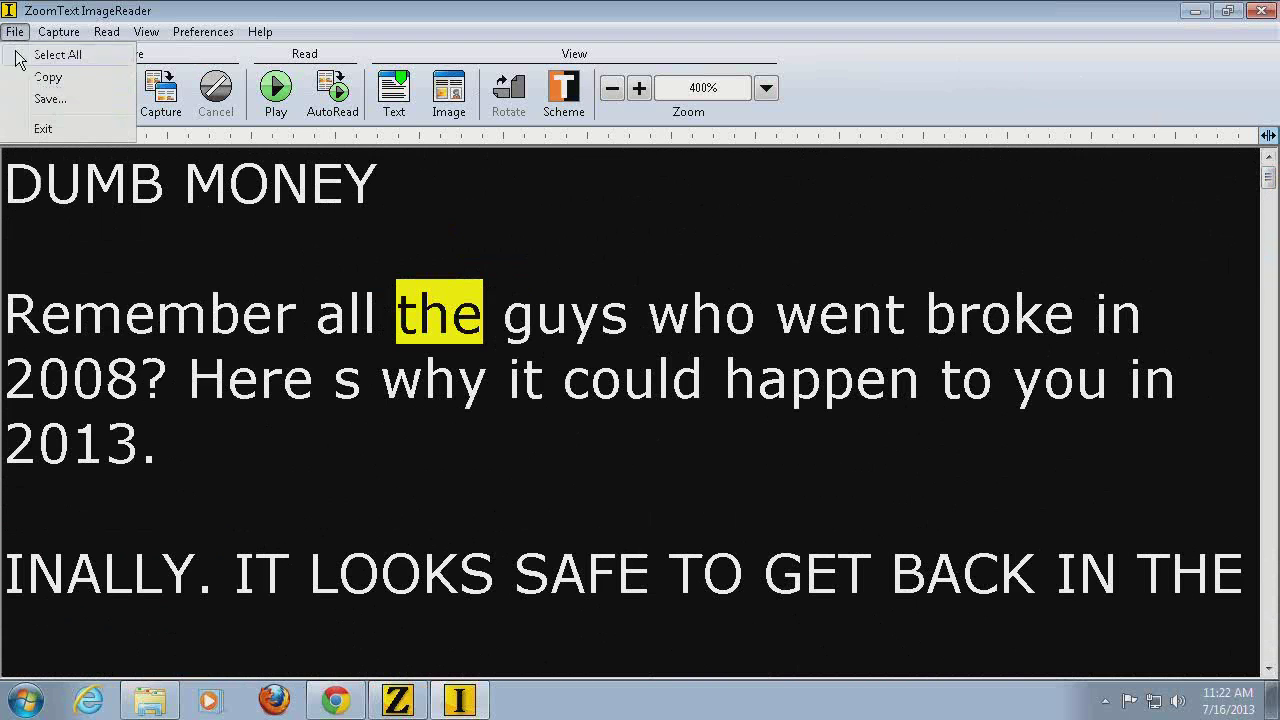
{"action": "left_click", "coordinate": [33, 100]}
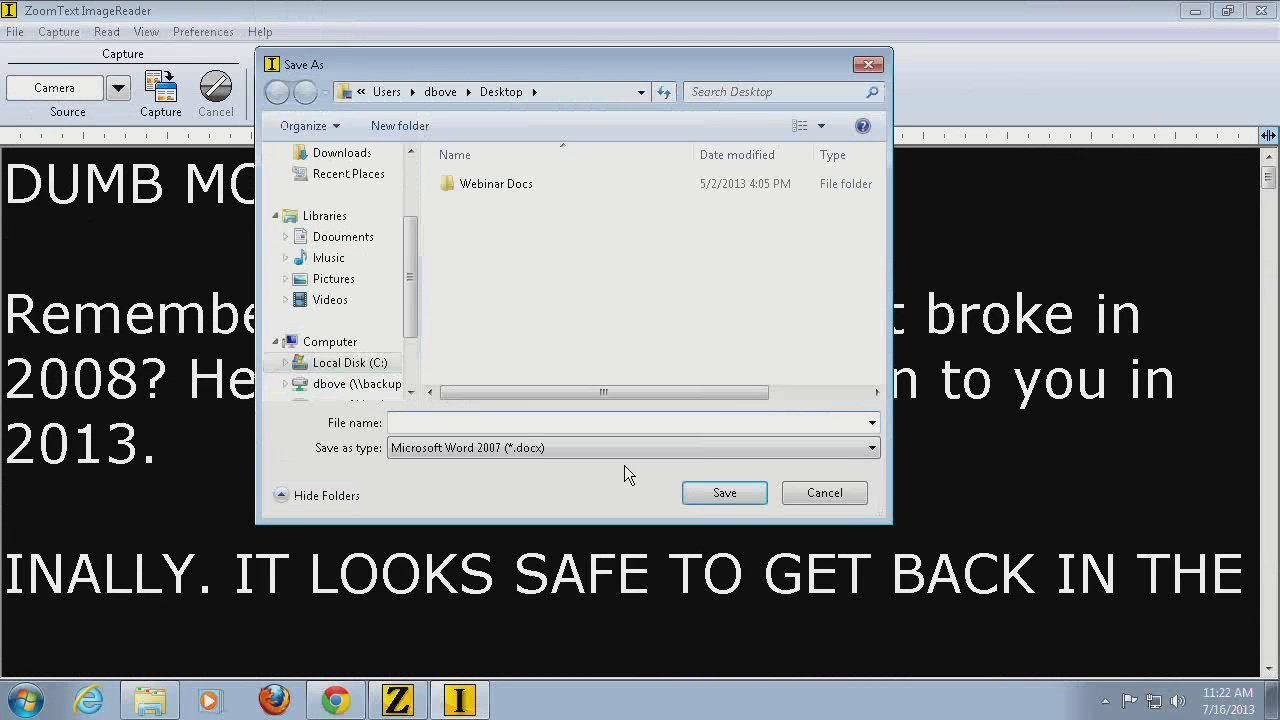
{"action": "left_click", "coordinate": [872, 448]}
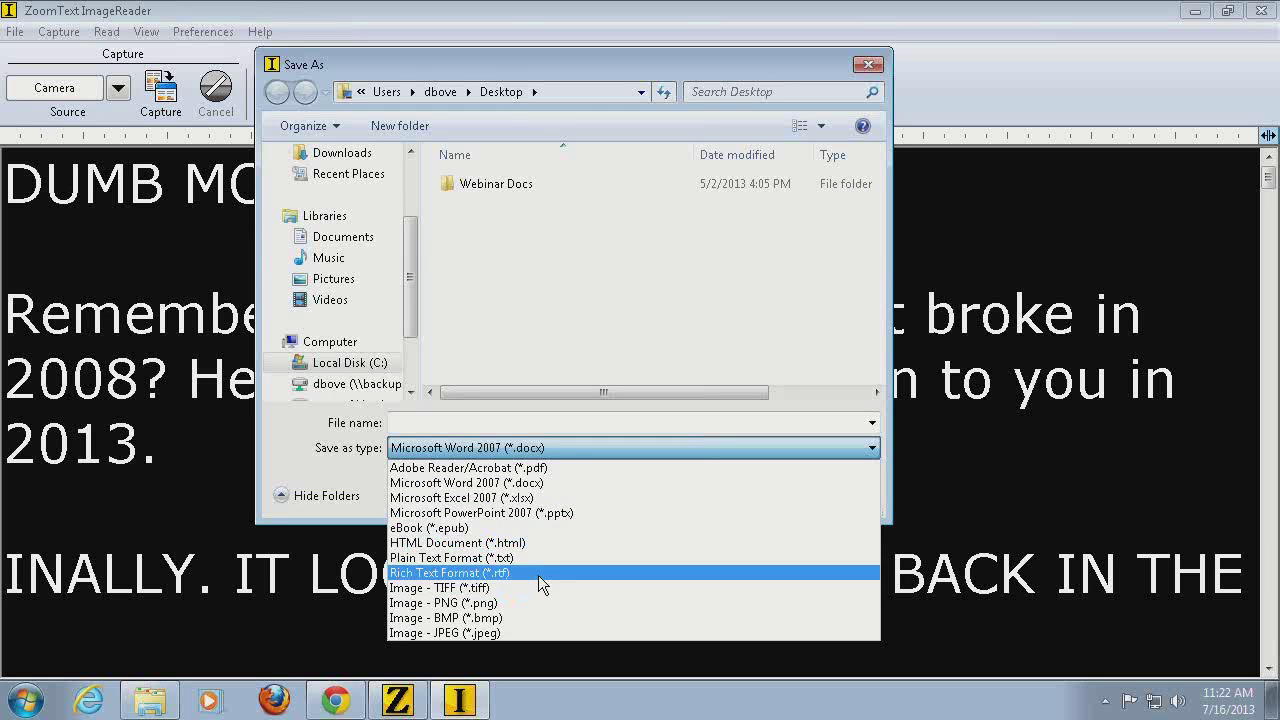
{"action": "left_click", "coordinate": [565, 470]}
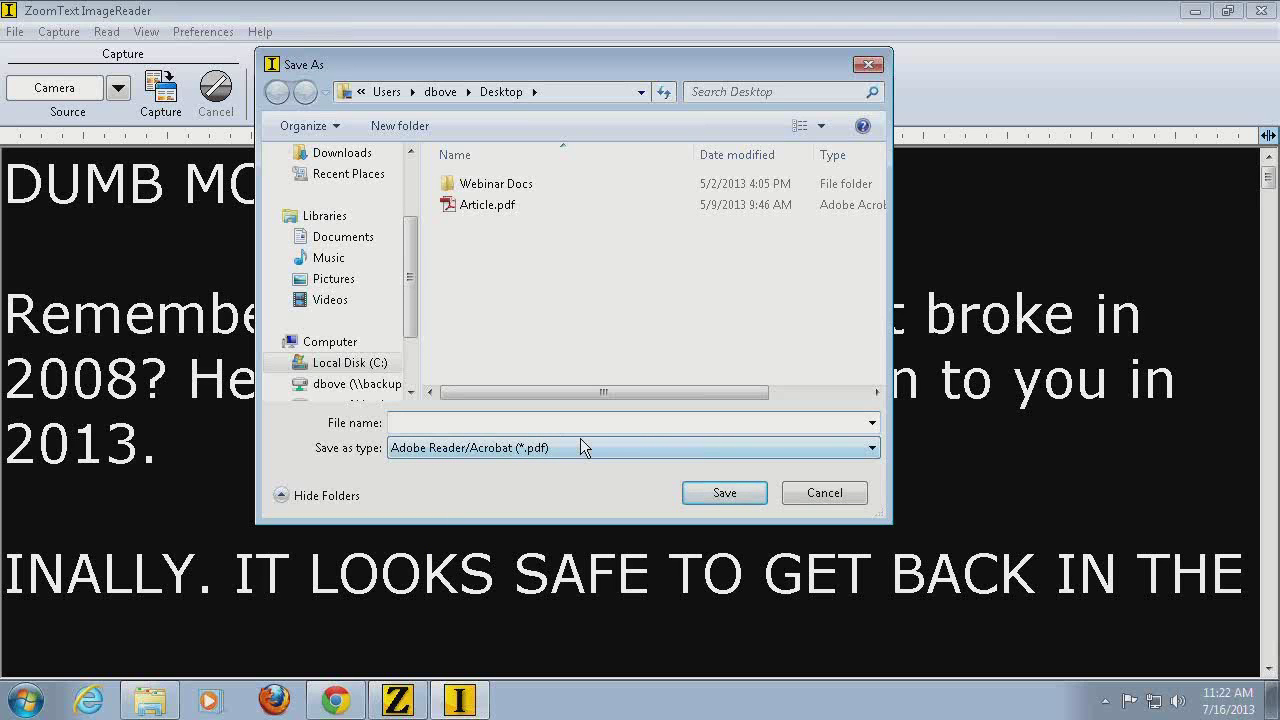
{"action": "type", "text": "DumbMoney_RDF"}
{"action": "key", "text": "Return"}
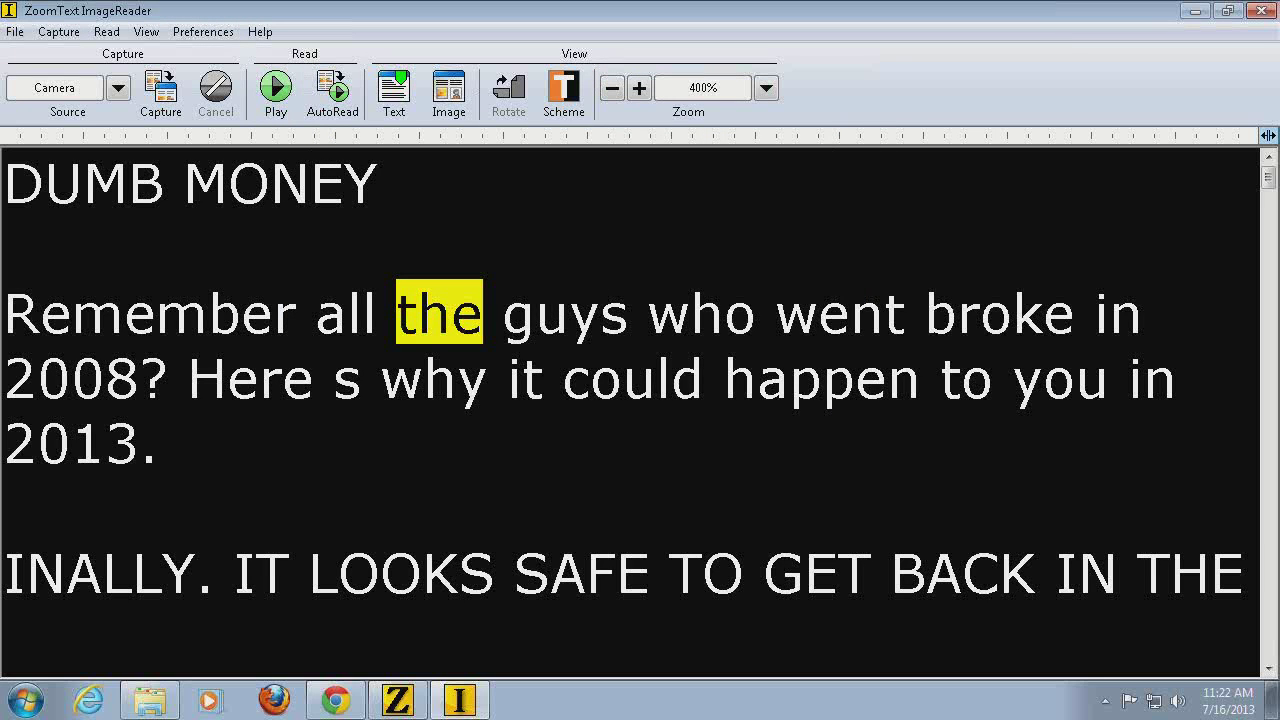
Save the captured article to the Desktop again in Microsoft Word 2007 (*.docx) format as DumbMoney_Word
{"action": "left_click", "coordinate": [15, 32]}
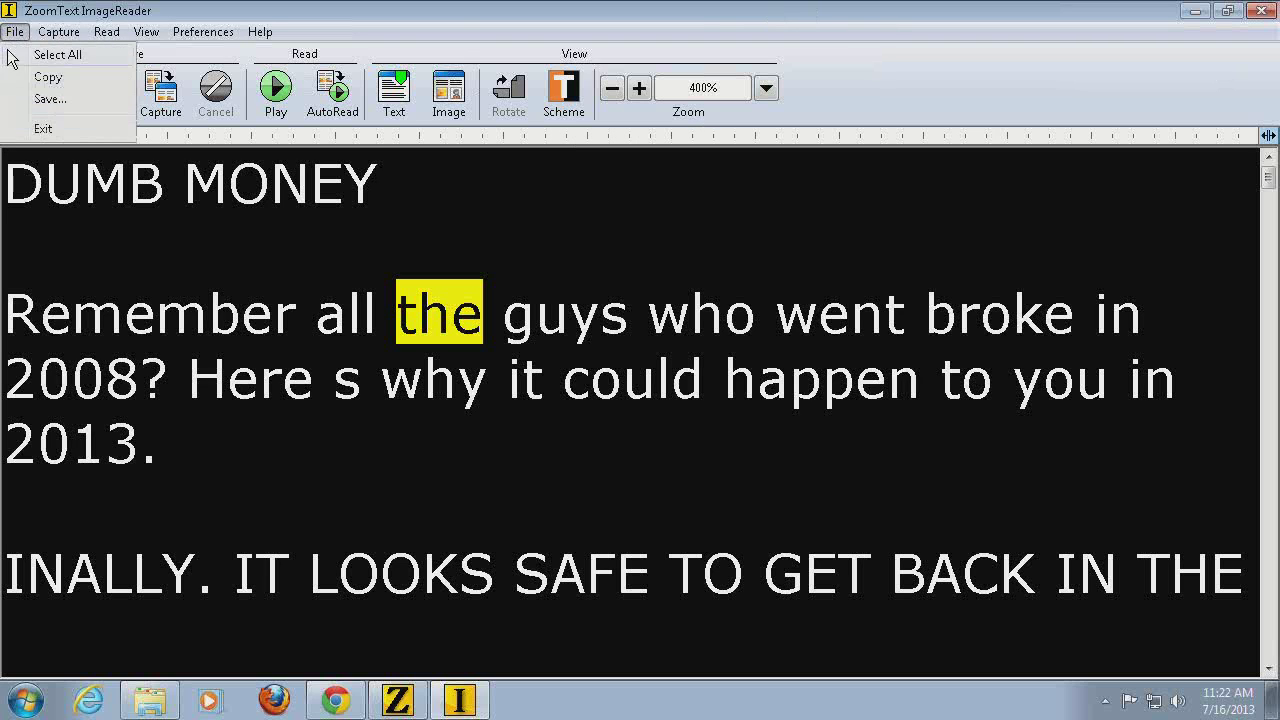
{"action": "left_click", "coordinate": [25, 100]}
{"action": "left_click", "coordinate": [552, 446]}
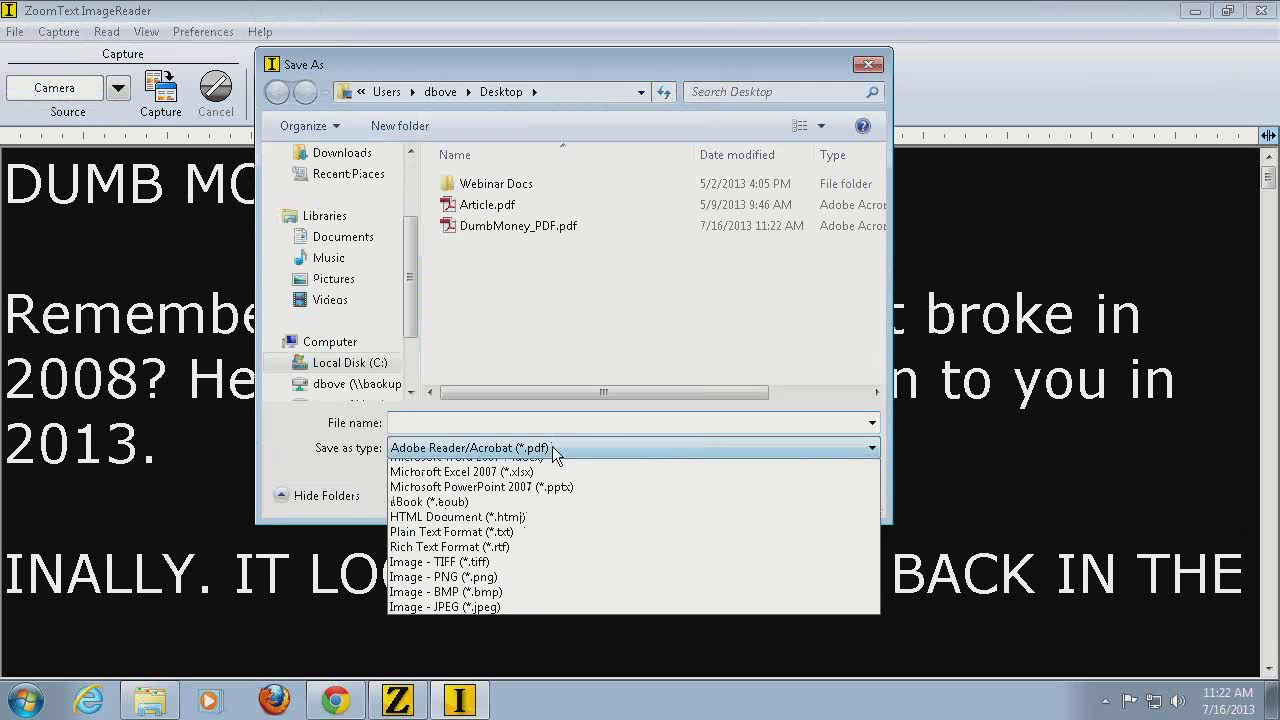
{"action": "left_click", "coordinate": [528, 483]}
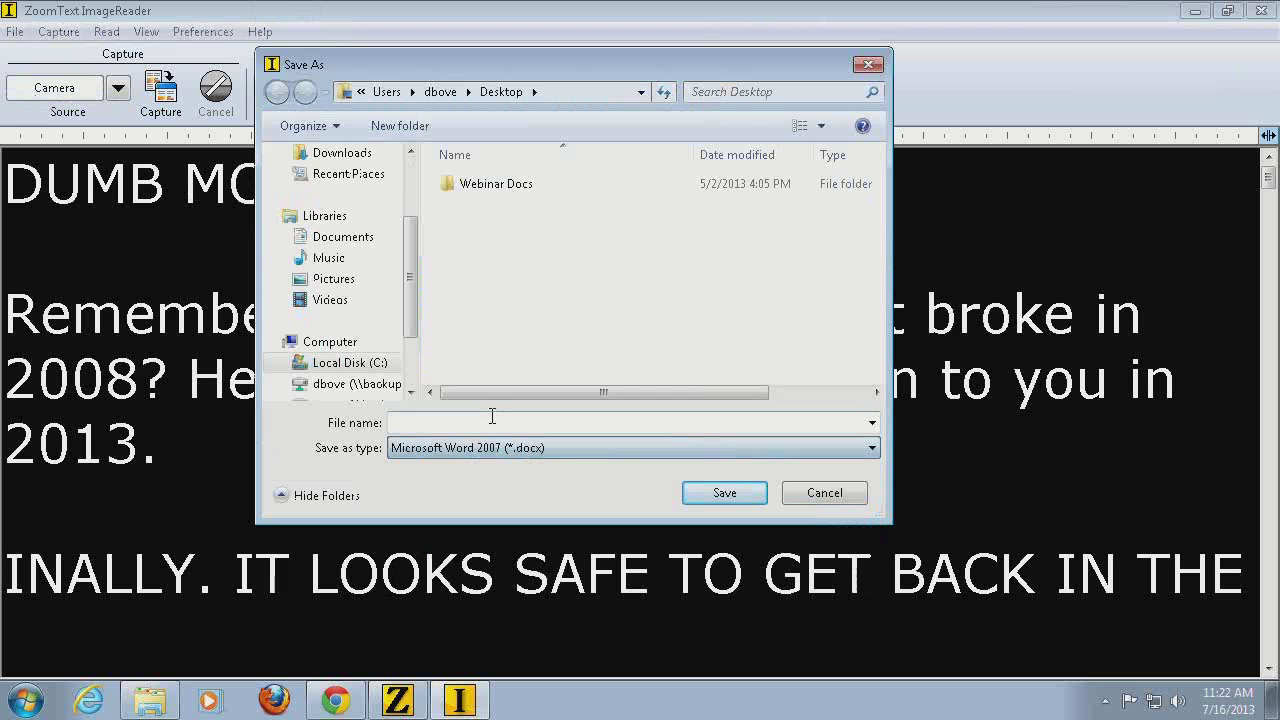
{"action": "type", "text": "Dumb"}
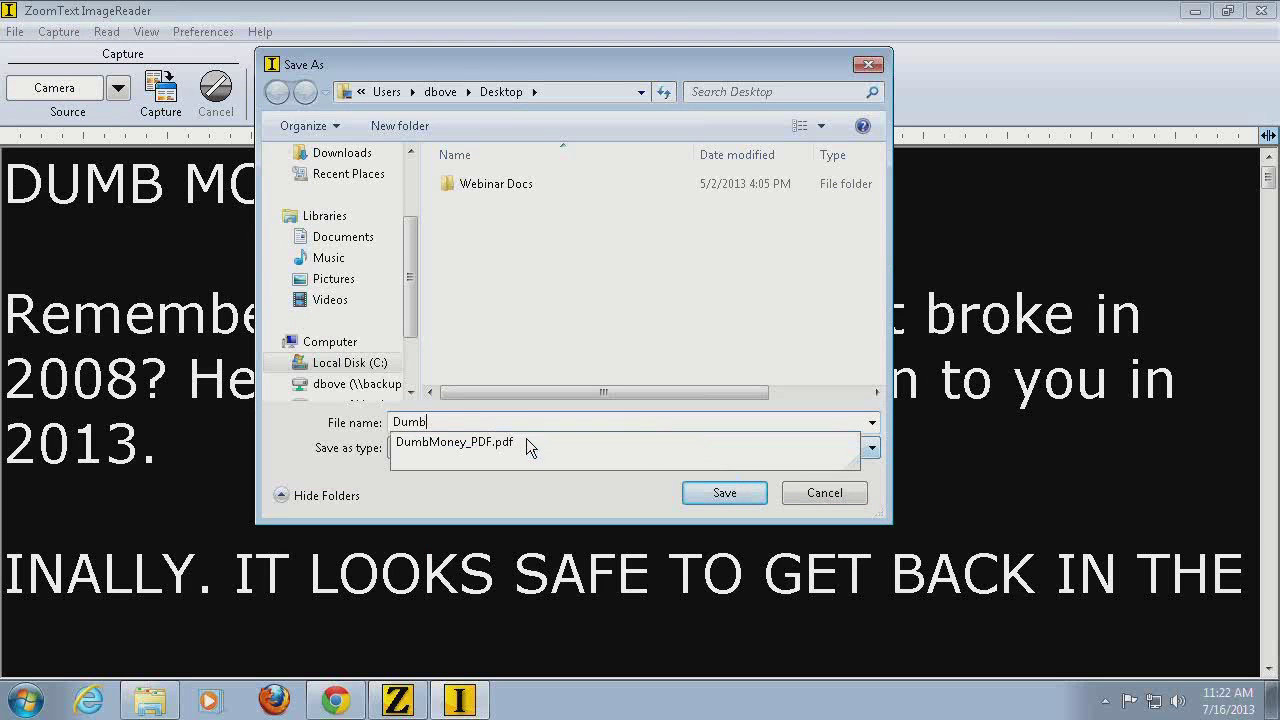
{"action": "type", "text": "Money_Word"}
{"action": "key", "text": "Return"}
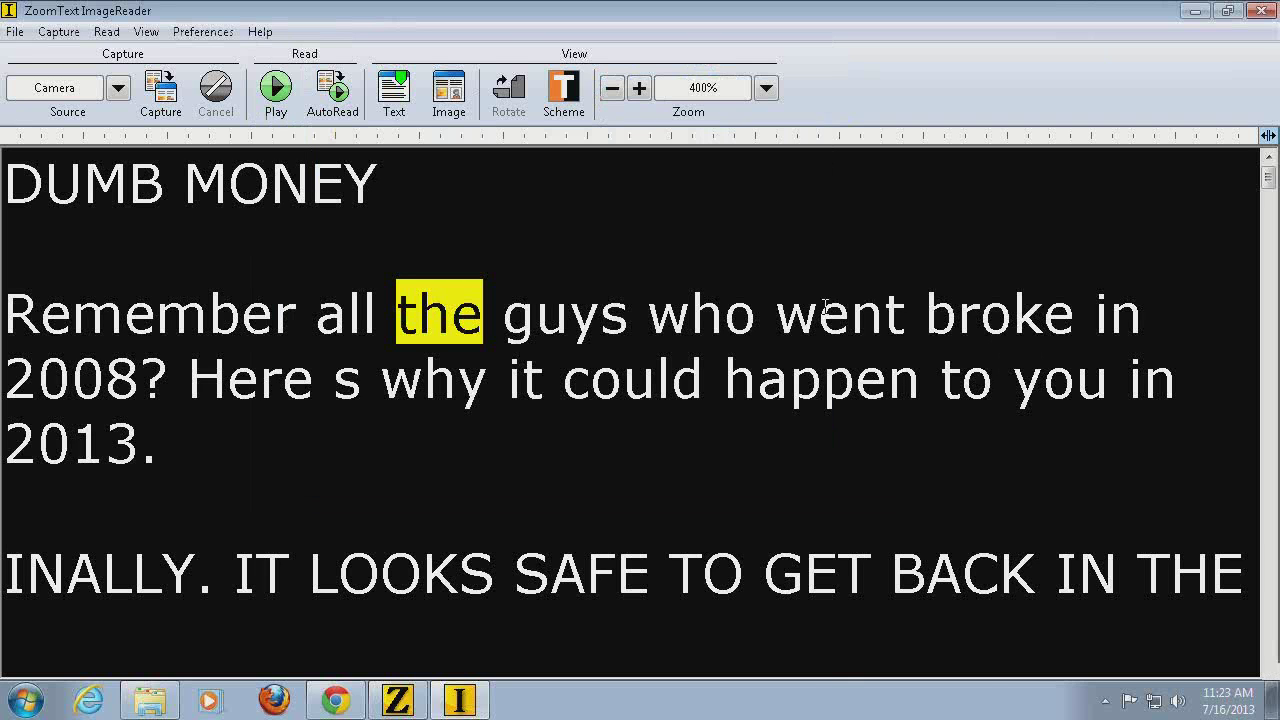
Open DumbMoney_PDF.pdf from the desktop in Adobe Reader, dismiss the Tools tip and look over the page
{"action": "key", "text": "super+d"}
{"action": "left_click", "coordinate": [59, 621]}
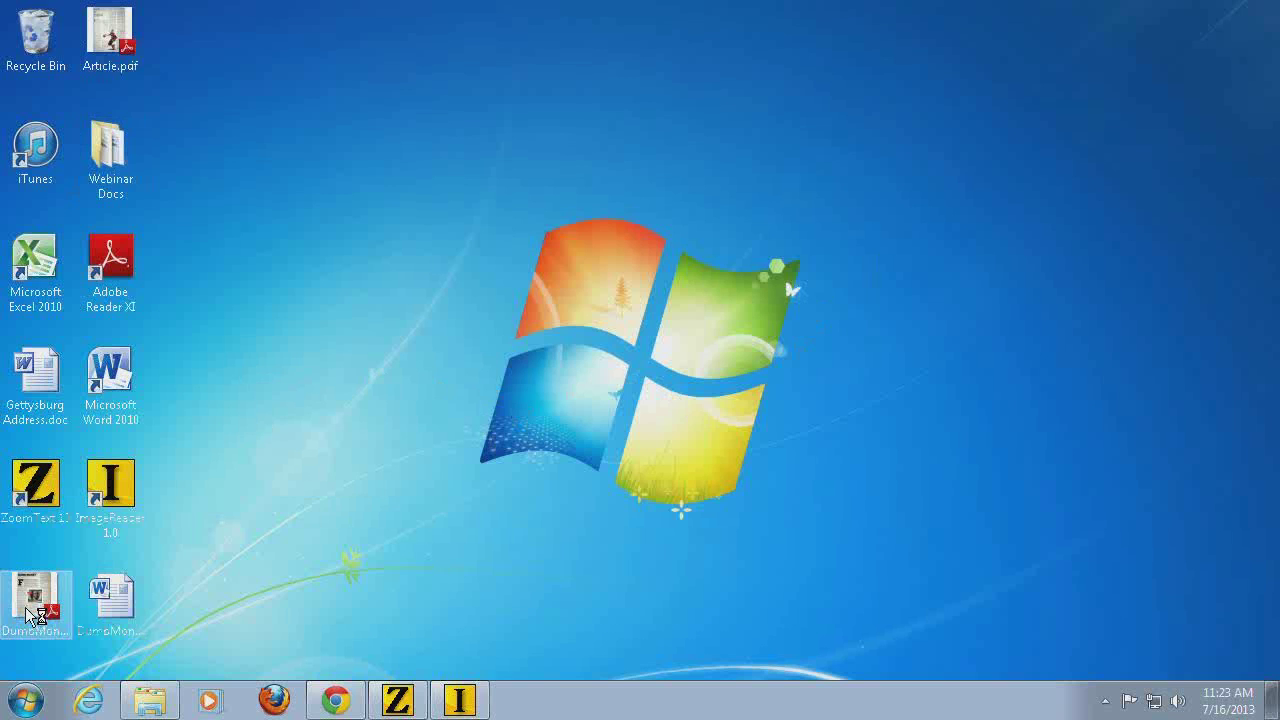
{"action": "double_click", "coordinate": [29, 614]}
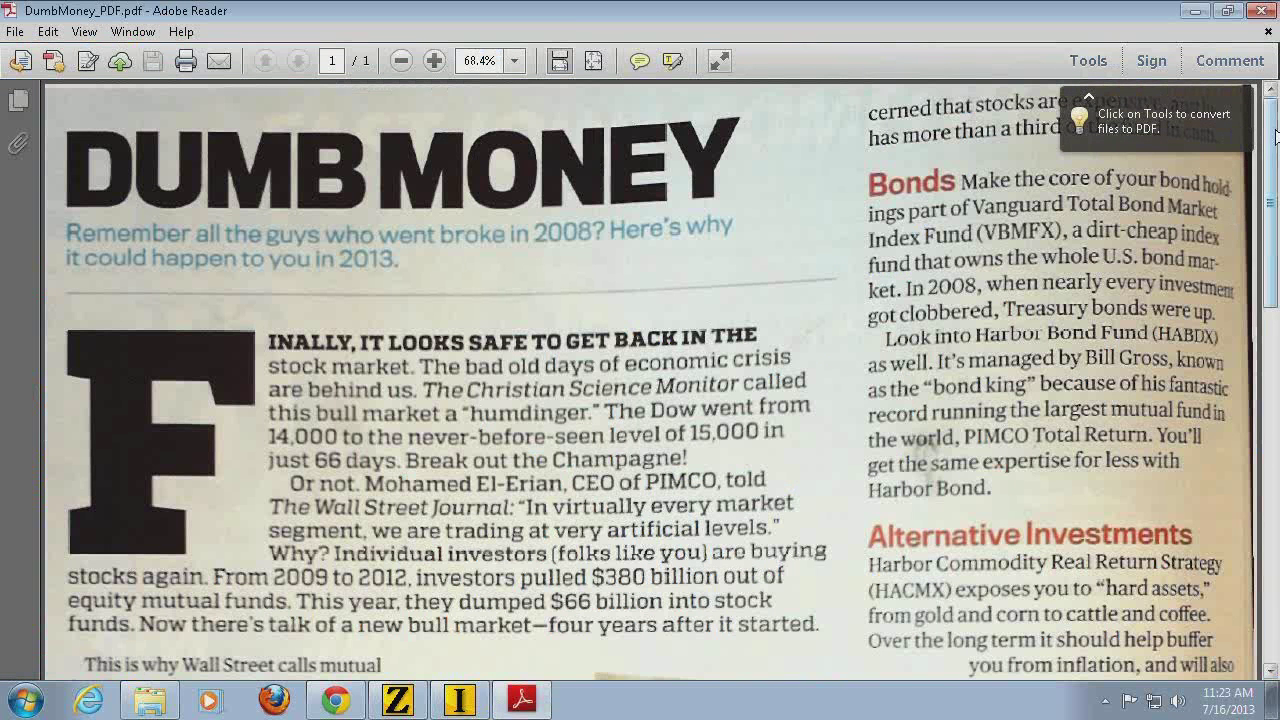
{"action": "left_click", "coordinate": [1246, 98]}
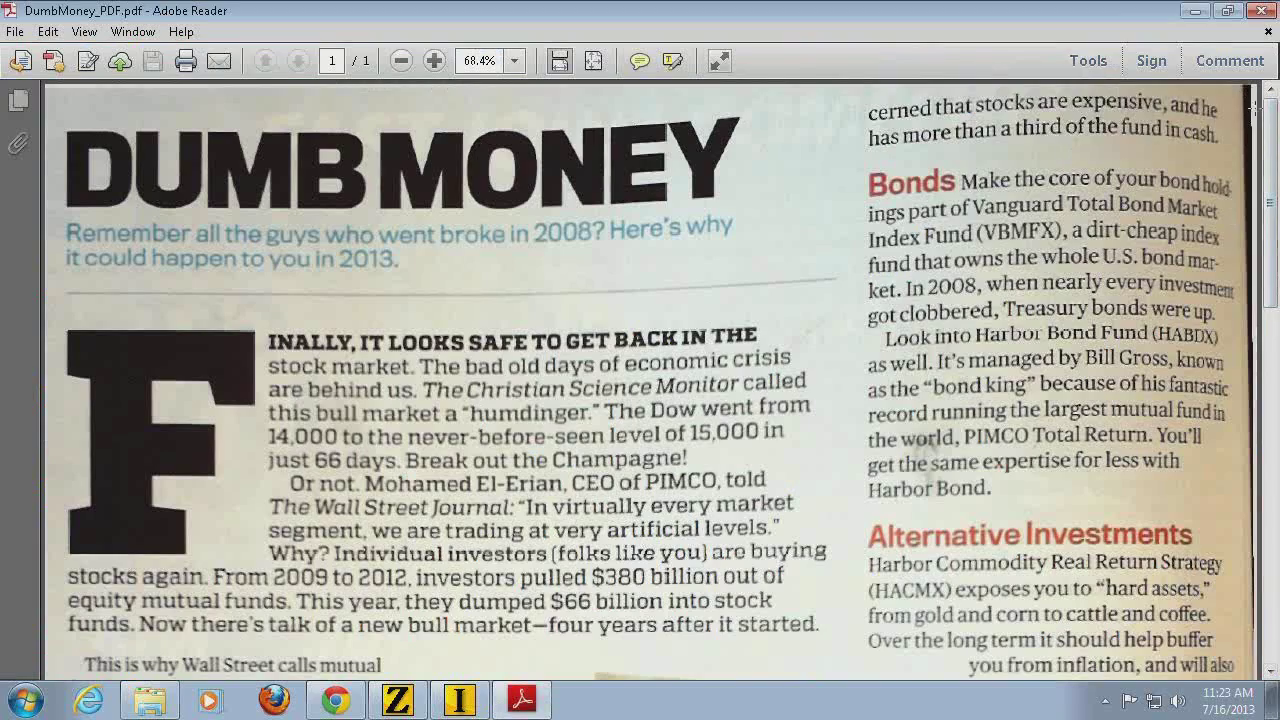
{"action": "left_click_drag", "start_coordinate": [1270, 170], "coordinate": [1227, 143]}
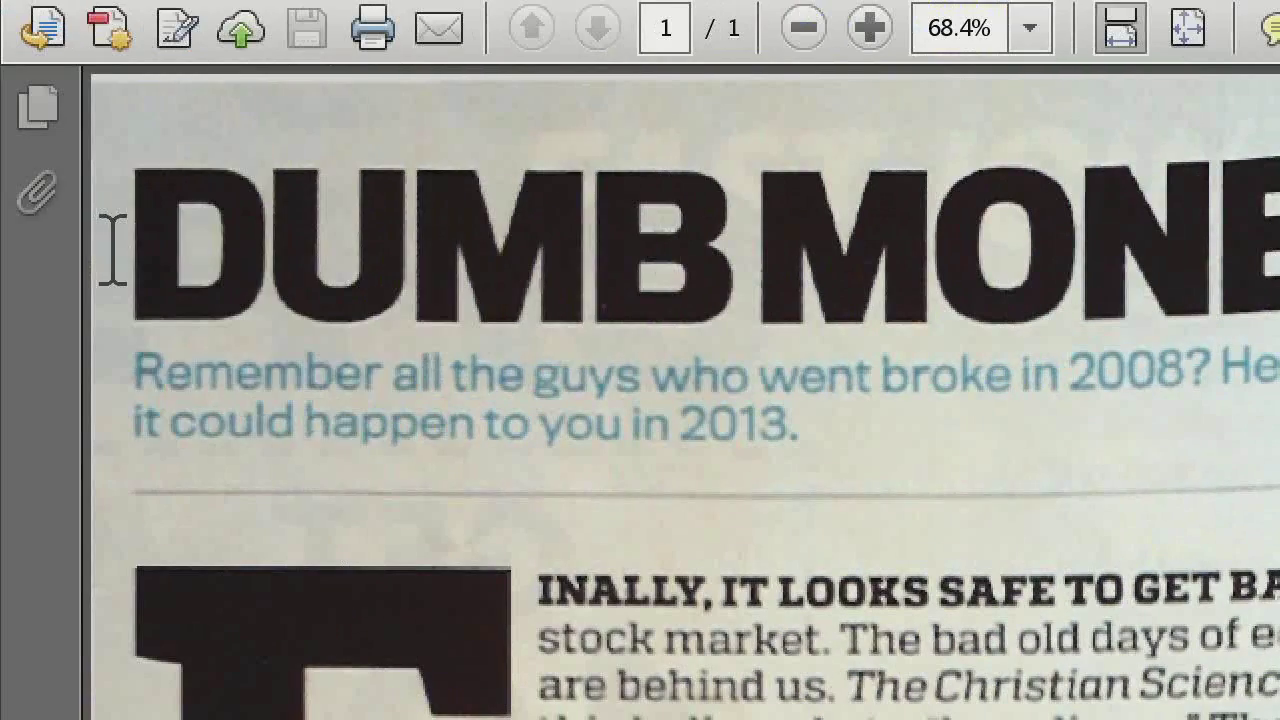
Select the "DUMB MONEY" headline and part of the subtitle in the PDF, and clear the selection
{"action": "left_click_drag", "start_coordinate": [114, 251], "coordinate": [1279, 440]}
{"action": "left_click_drag", "start_coordinate": [995, 440], "coordinate": [534, 445]}
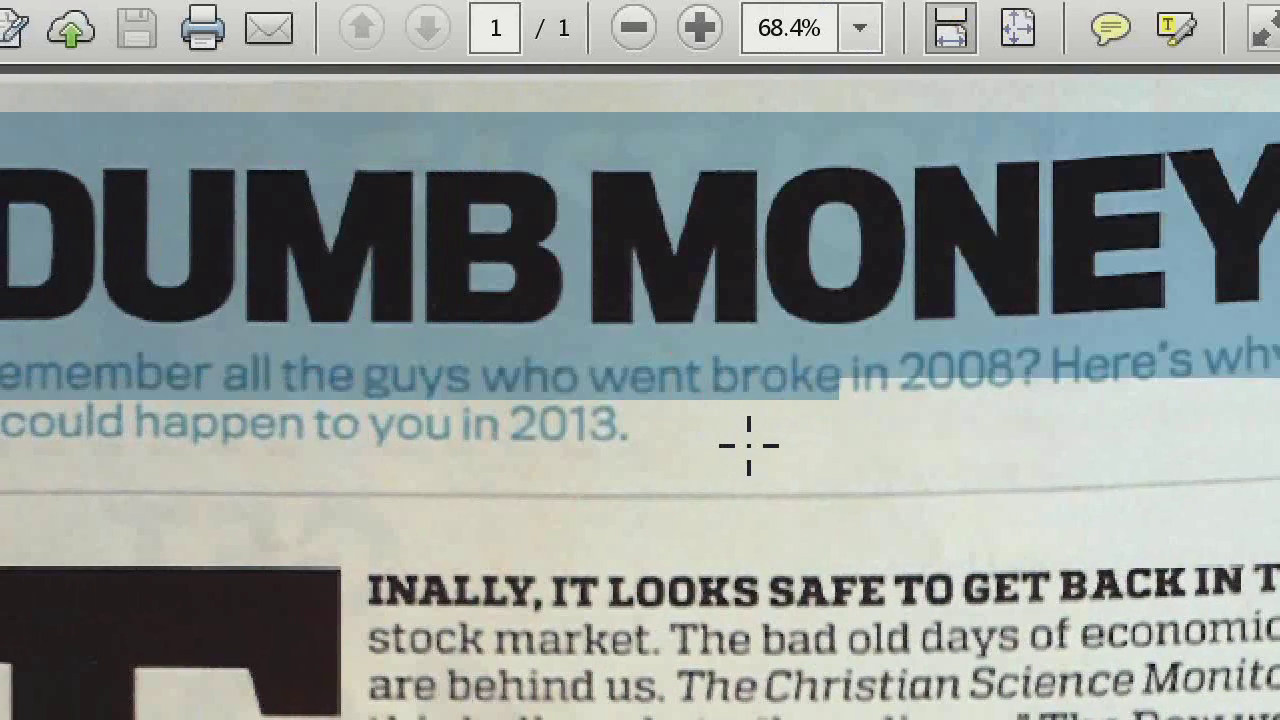
{"action": "left_click", "coordinate": [748, 445]}
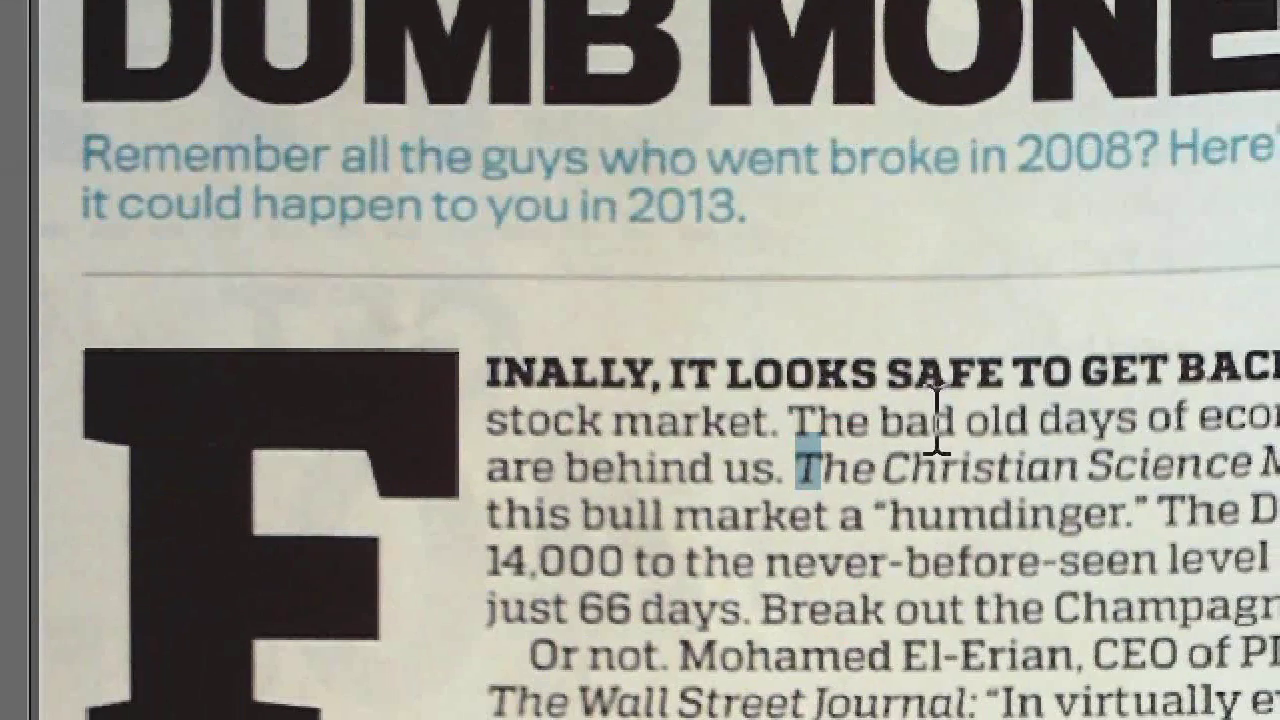
{"action": "left_click", "coordinate": [940, 420]}
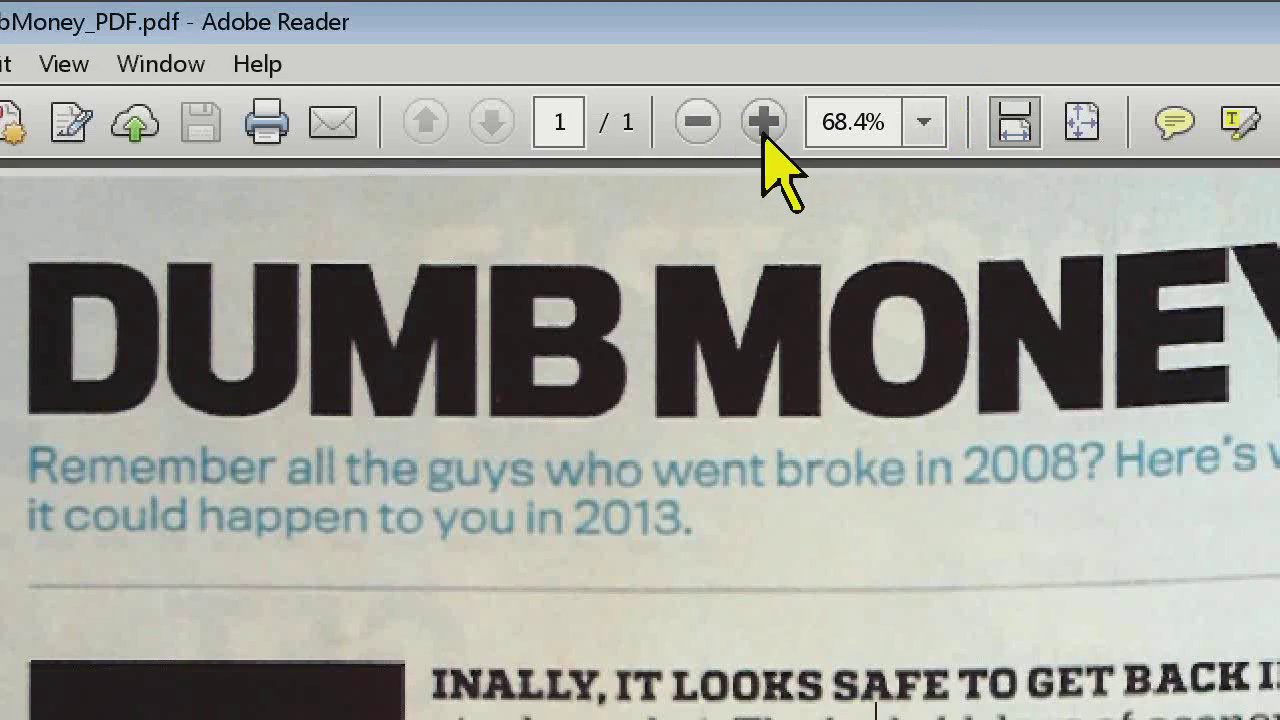
Enlarge the PDF page to 125% and inspect the magnified text
{"action": "left_click", "coordinate": [766, 132]}
{"action": "left_click", "coordinate": [770, 130]}
{"action": "left_click", "coordinate": [771, 132]}
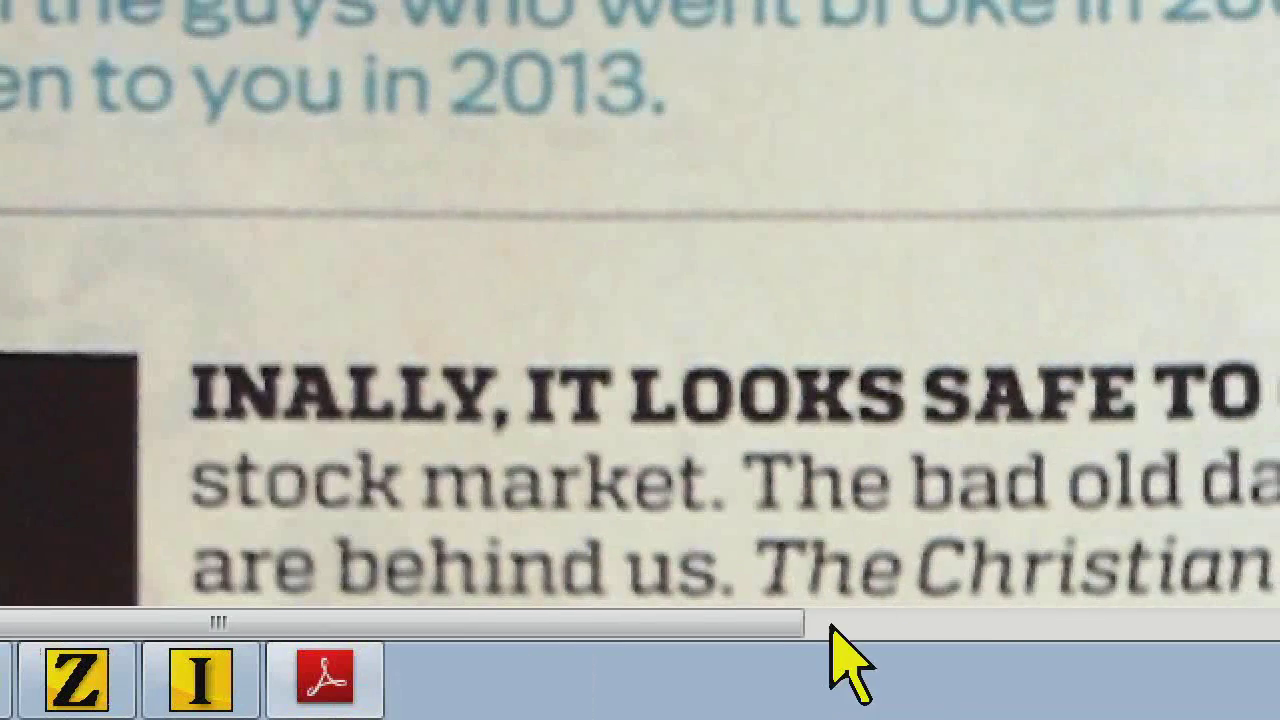
{"action": "mouse_move", "coordinate": [777, 623]}
{"action": "left_mouse_down"}
{"action": "mouse_move", "coordinate": [951, 634]}
{"action": "mouse_move", "coordinate": [777, 623]}
{"action": "left_mouse_up"}
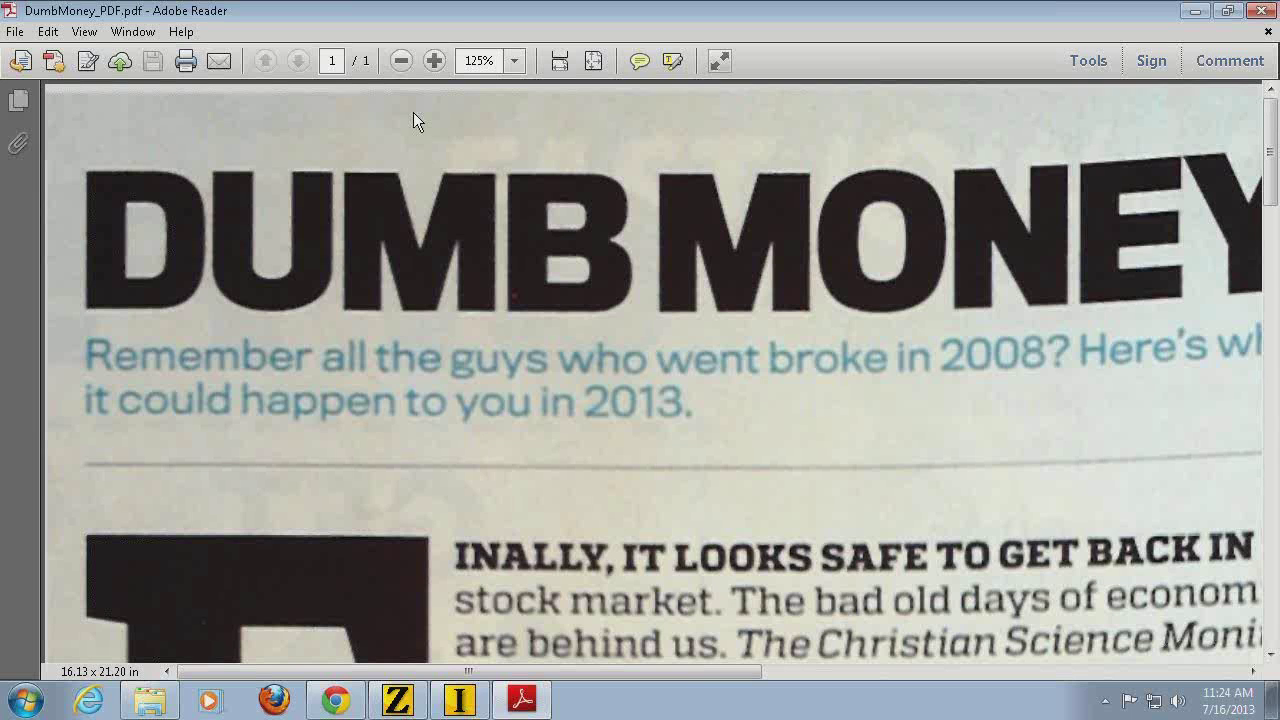
Open DumbMoney_Word.docx from the desktop in Microsoft Word and look through the converted article
{"action": "key", "text": "super+d"}
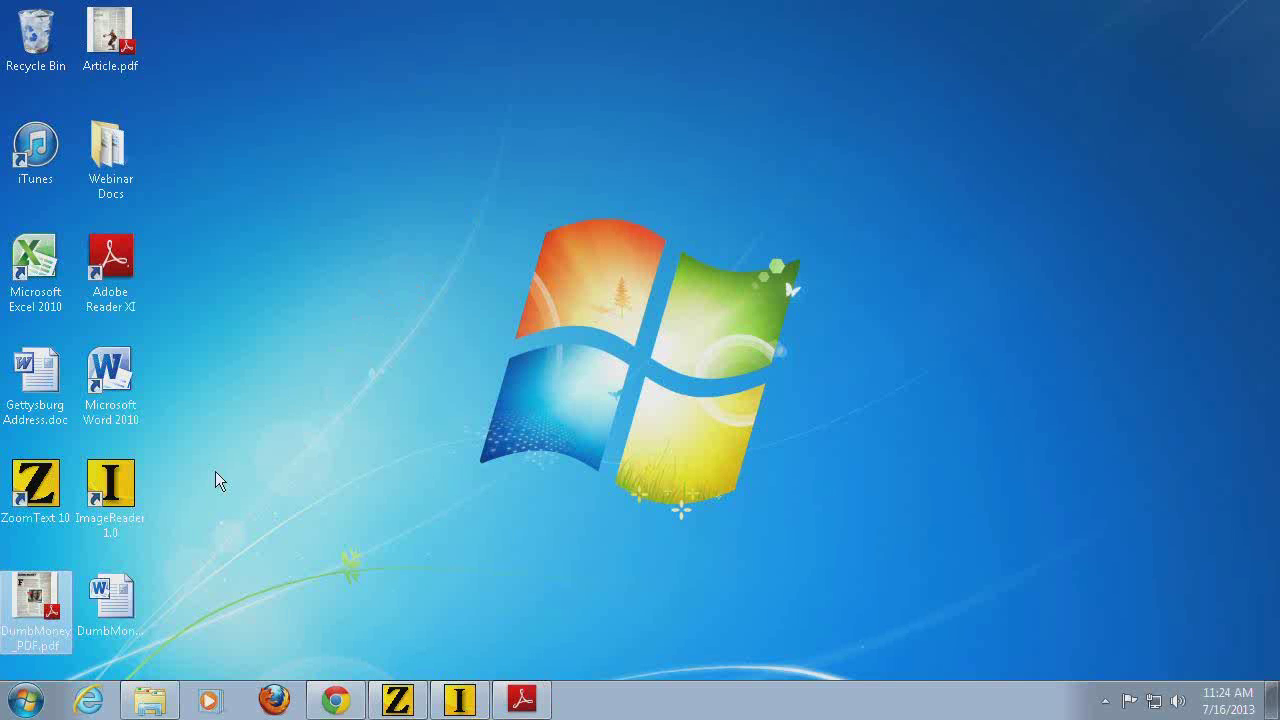
{"action": "double_click", "coordinate": [110, 600]}
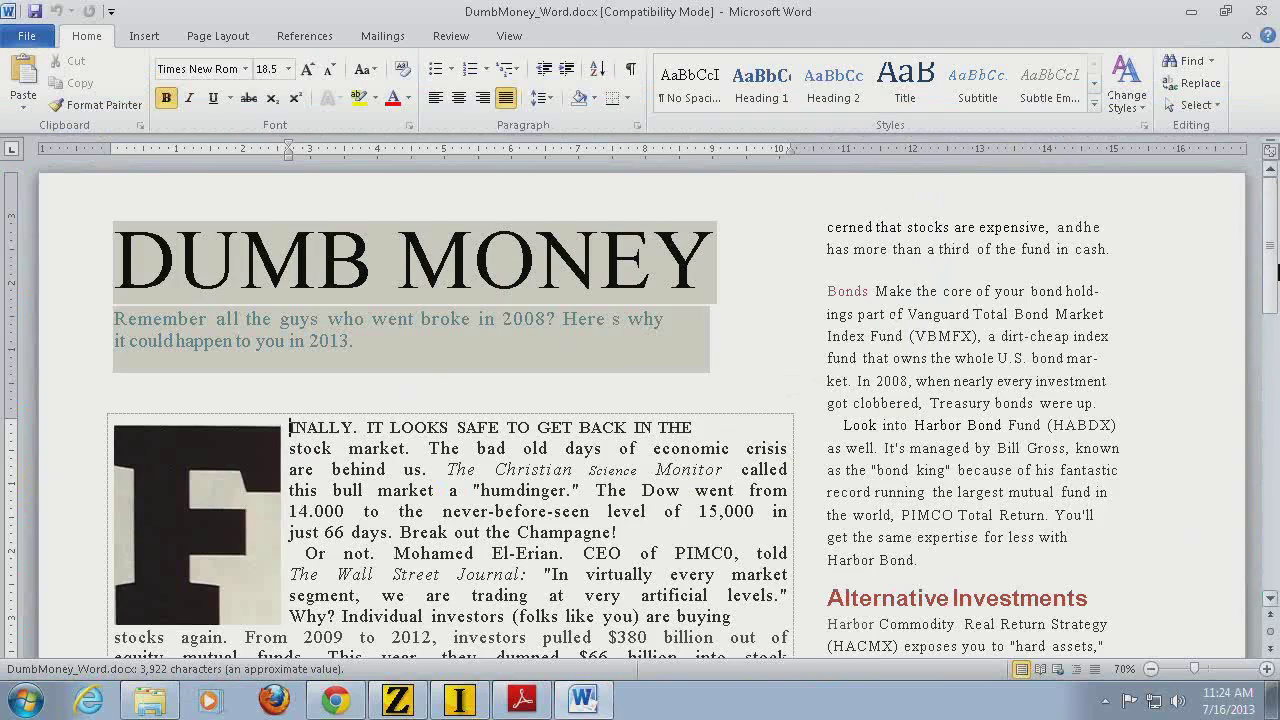
{"action": "left_click_drag", "start_coordinate": [1276, 272], "coordinate": [1243, 552]}
{"action": "scroll", "coordinate": [586, 323], "scroll_direction": "up", "scroll_amount": 7}
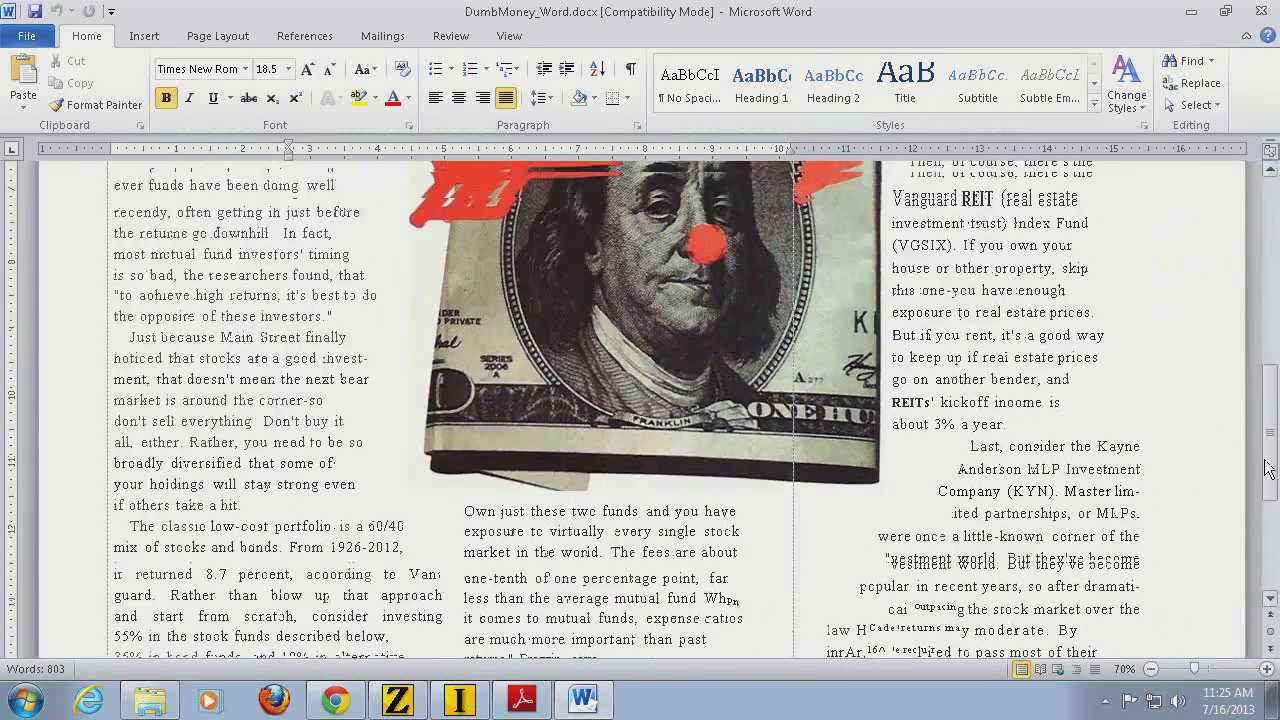
{"action": "left_click_drag", "start_coordinate": [1272, 456], "coordinate": [1271, 320]}
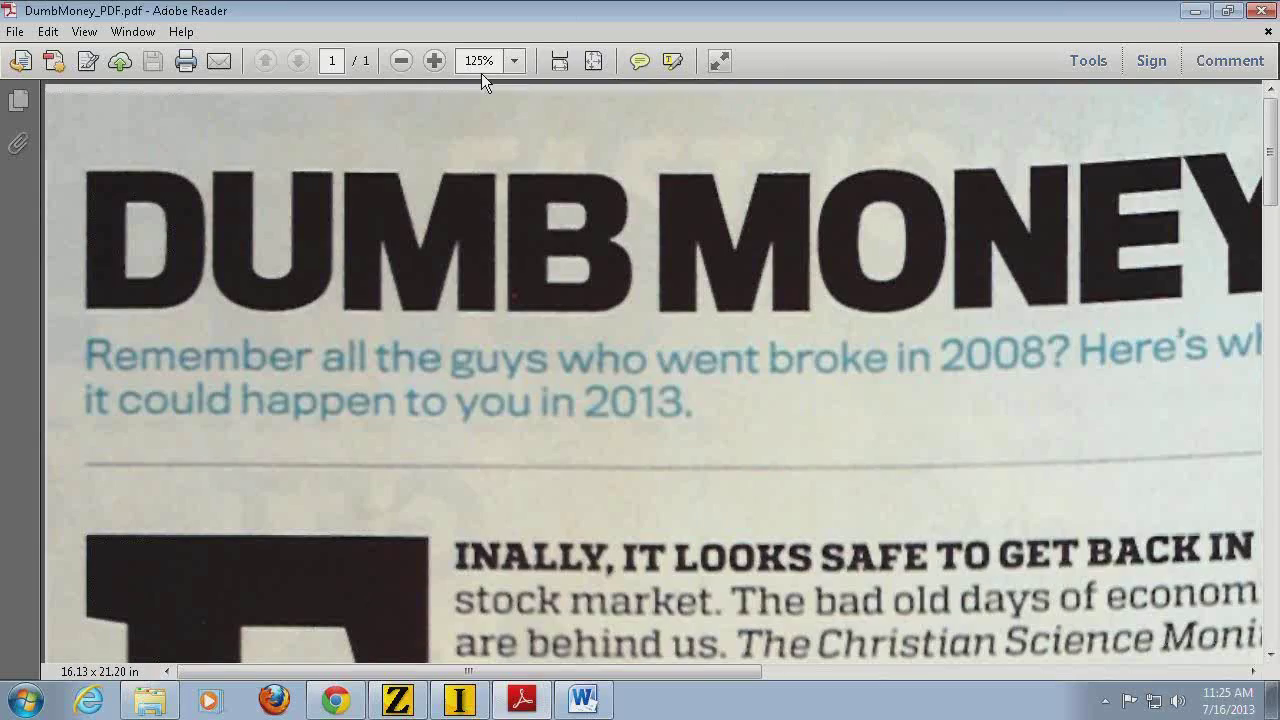
Return to DumbMoney_PDF.pdf in Adobe Reader, fit the page to the window width and view the dollar bill picture
{"action": "left_click", "coordinate": [401, 61]}
{"action": "left_click", "coordinate": [401, 61]}
{"action": "left_click", "coordinate": [559, 61]}
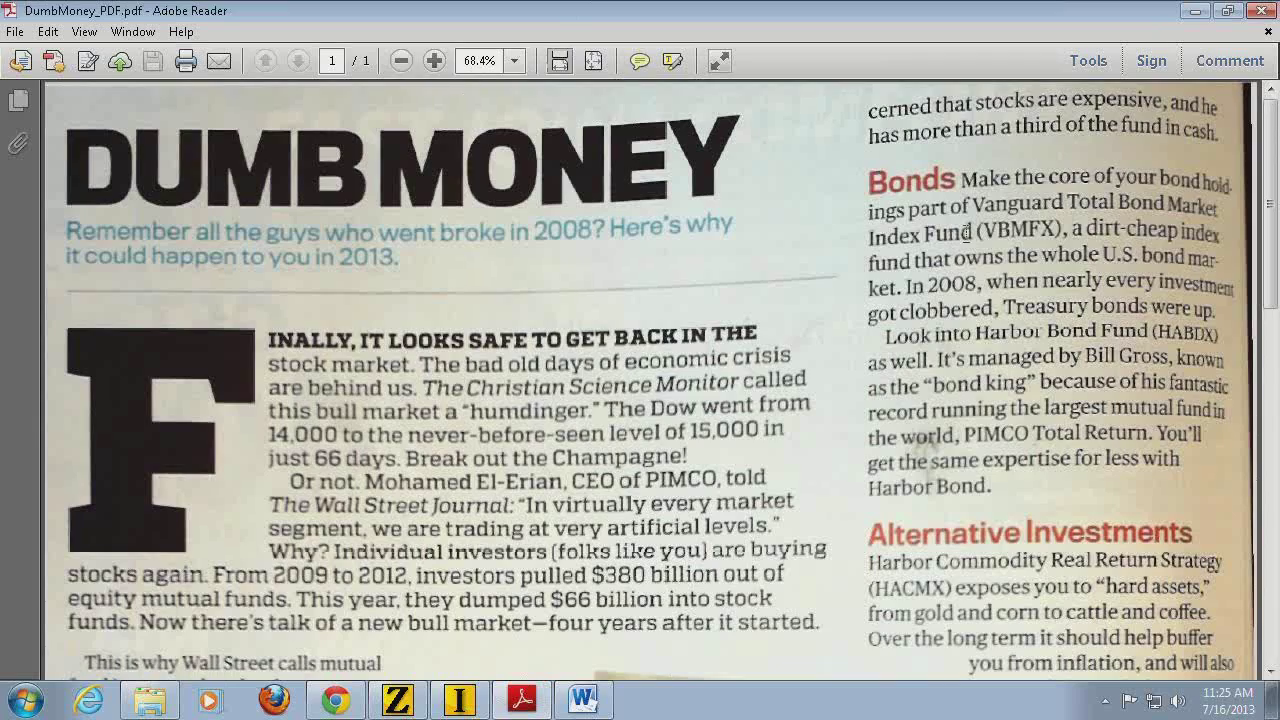
{"action": "scroll", "coordinate": [1270, 193], "scroll_direction": "down", "scroll_amount": 10}
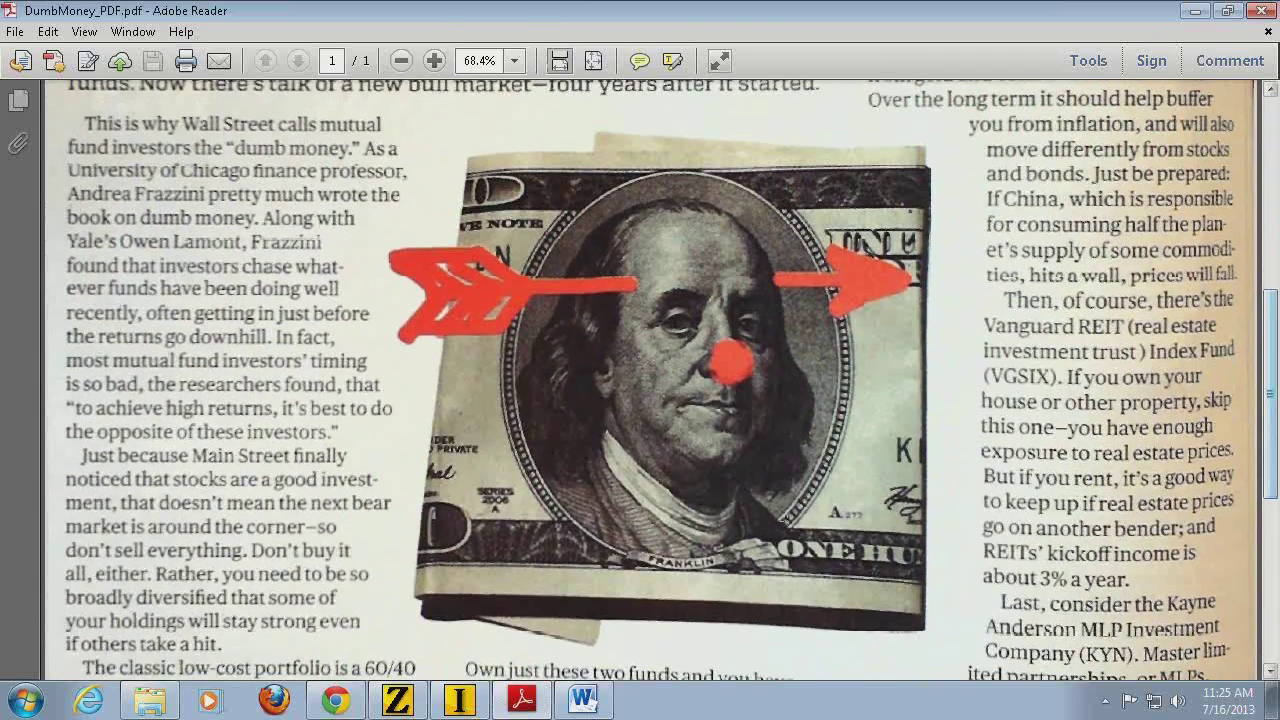
Switch to DumbMoney_Word.docx in Word and examine the layout and recognized text from the headline down to the last columns
{"action": "left_click", "coordinate": [582, 699]}
{"action": "left_click_drag", "start_coordinate": [1270, 272], "coordinate": [1275, 355]}
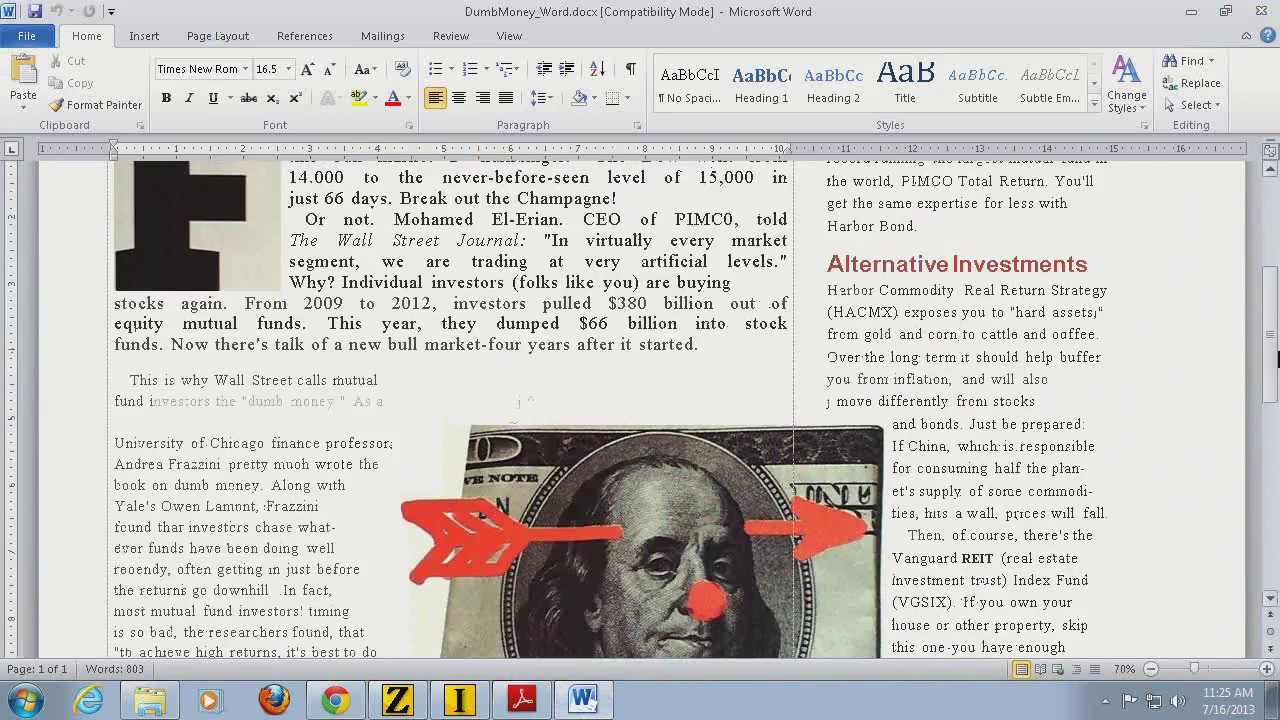
{"action": "scroll", "coordinate": [1242, 358], "scroll_direction": "up", "scroll_amount": 5}
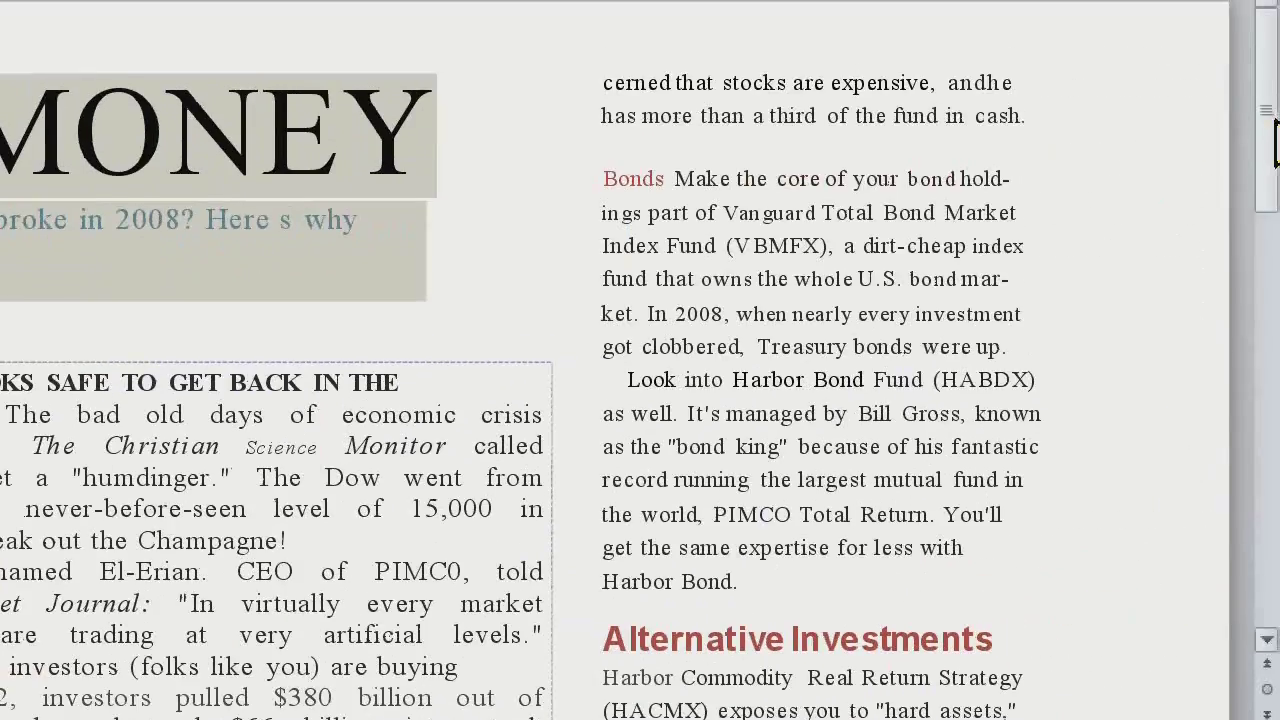
{"action": "left_click_drag", "start_coordinate": [1275, 140], "coordinate": [1266, 338]}
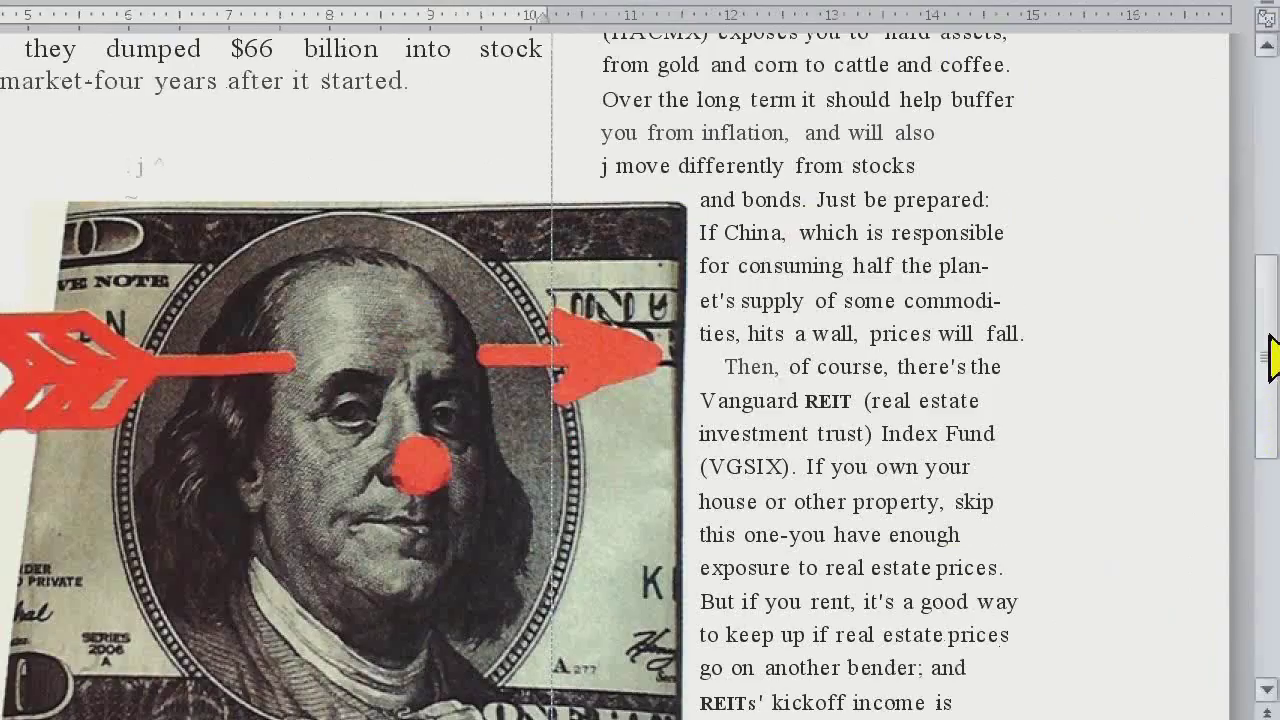
{"action": "left_click_drag", "start_coordinate": [1272, 355], "coordinate": [1272, 477]}
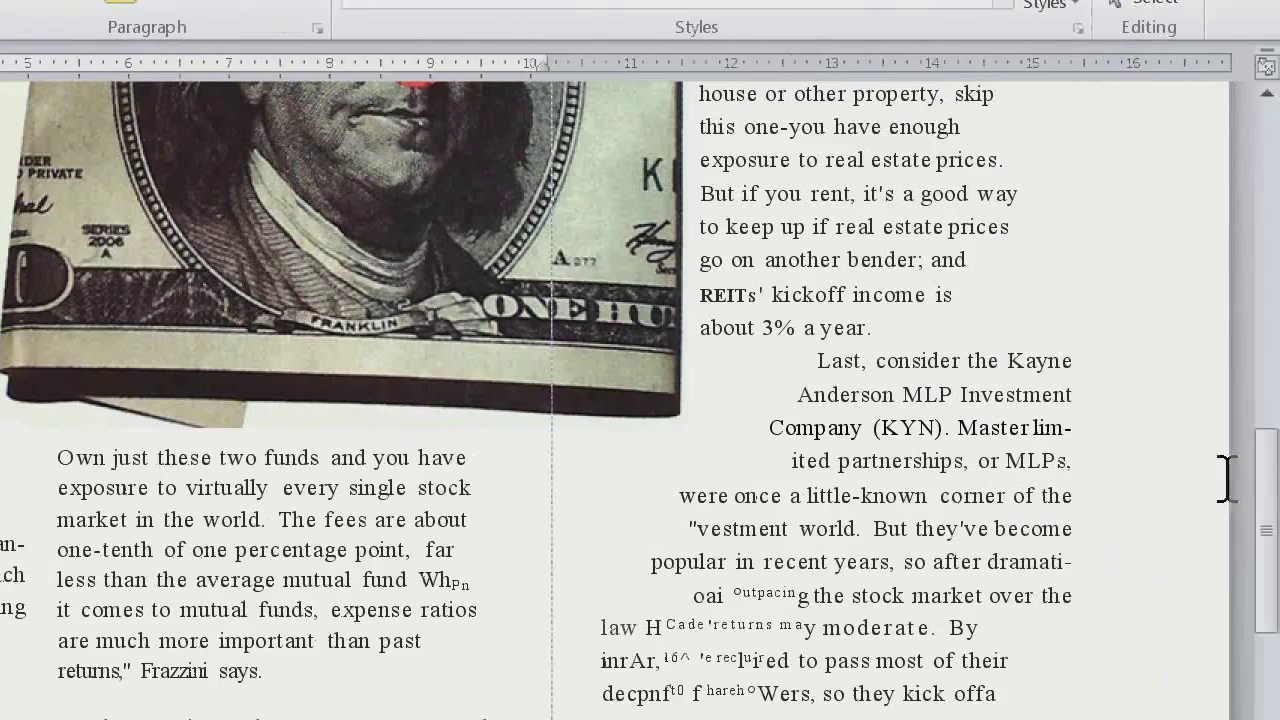
{"action": "left_click_drag", "start_coordinate": [1266, 525], "coordinate": [1274, 150]}
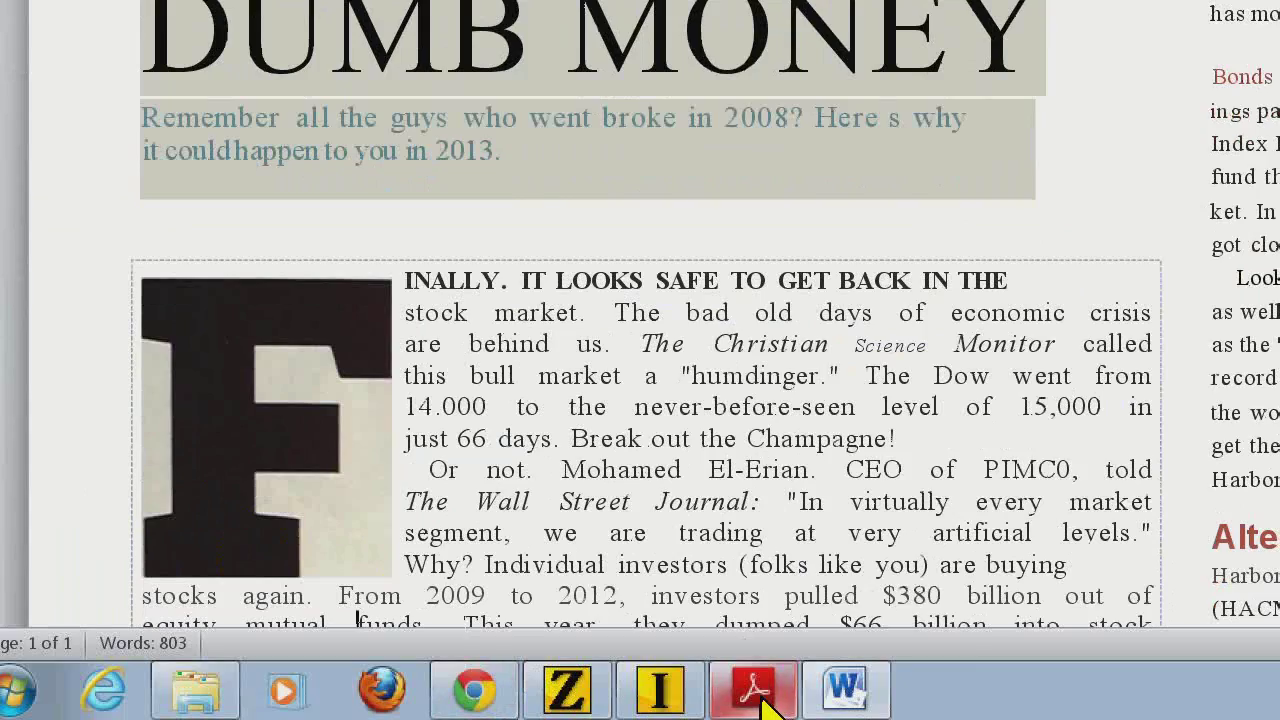
Switch back to DumbMoney_PDF.pdf in Adobe Reader and view the upper part of the article for comparison
{"action": "left_click", "coordinate": [765, 705]}
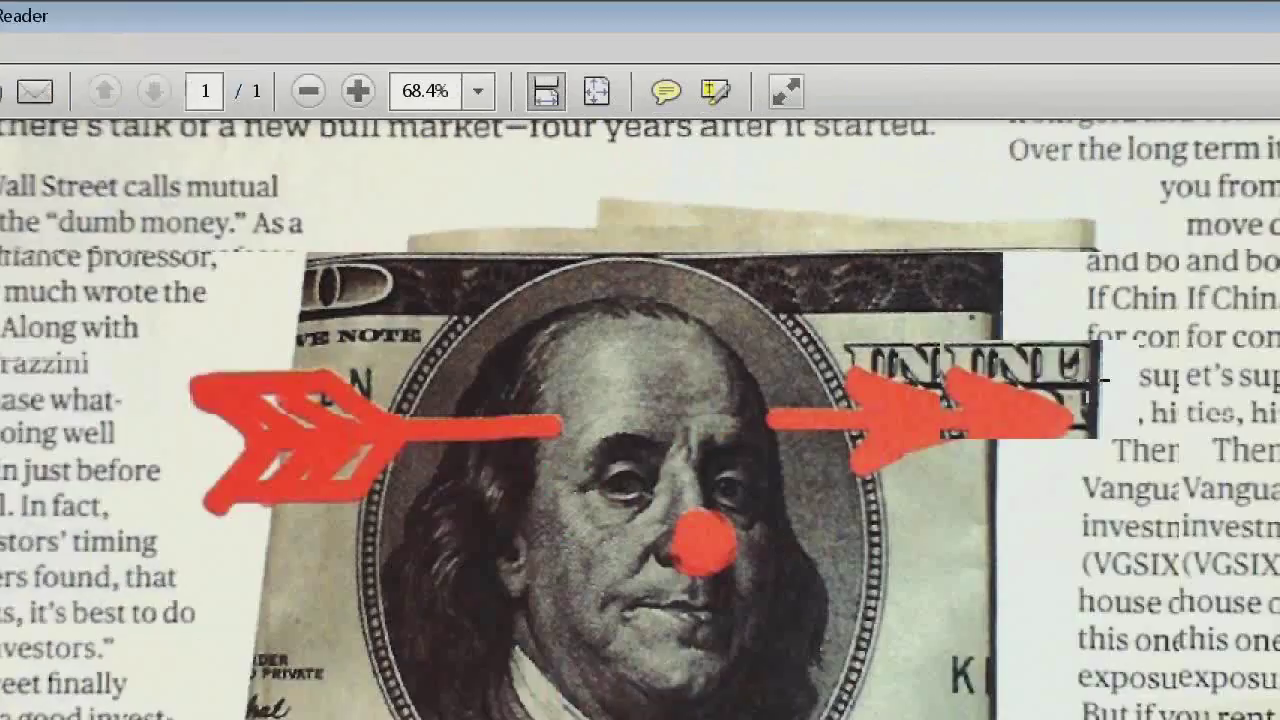
{"action": "left_click_drag", "start_coordinate": [1271, 514], "coordinate": [1105, 165]}
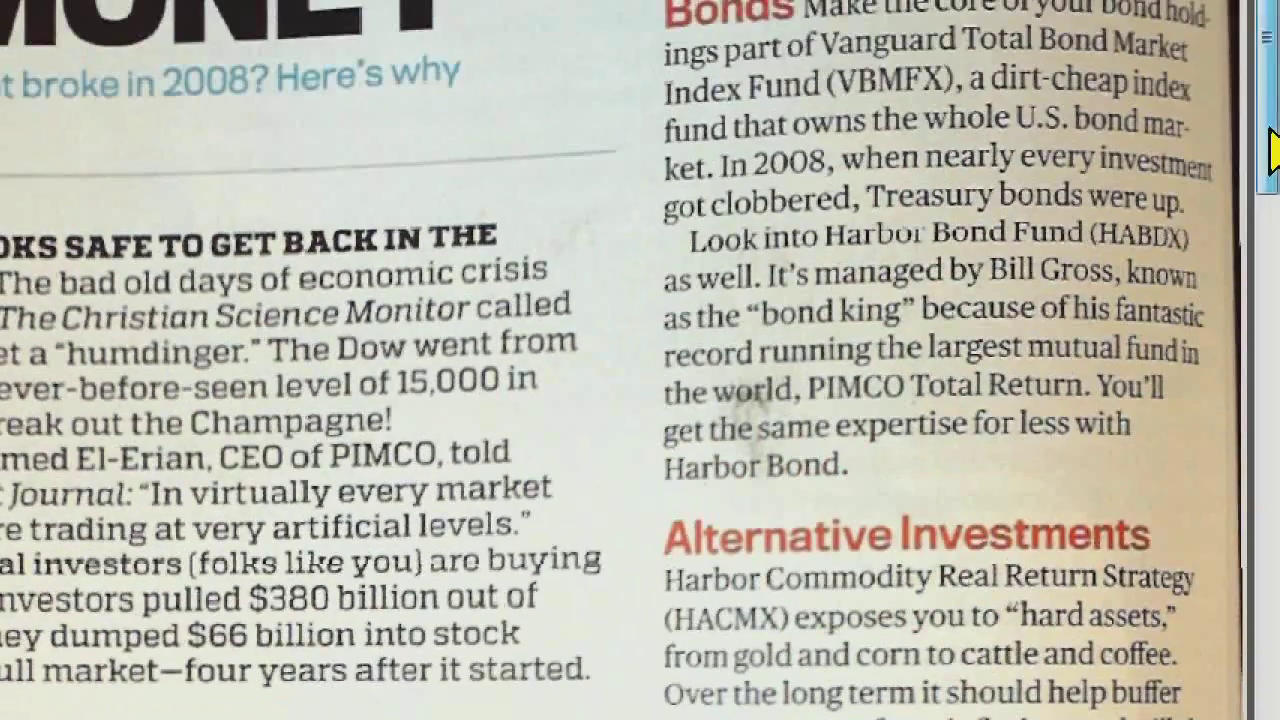
Compare the lower part of the PDF article with DumbMoney_Word.docx in Word, examining its last columns, dollar bill picture and headline
{"action": "left_click_drag", "start_coordinate": [1270, 150], "coordinate": [1257, 630]}
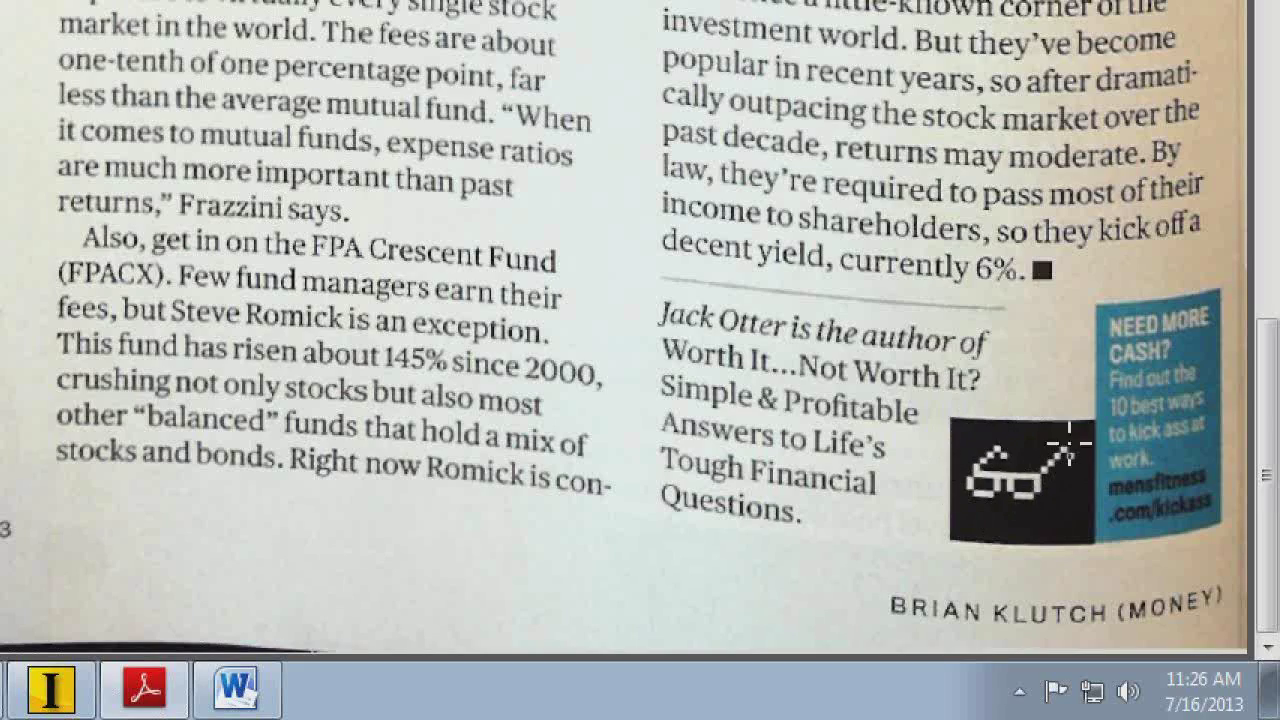
{"action": "left_click", "coordinate": [240, 686]}
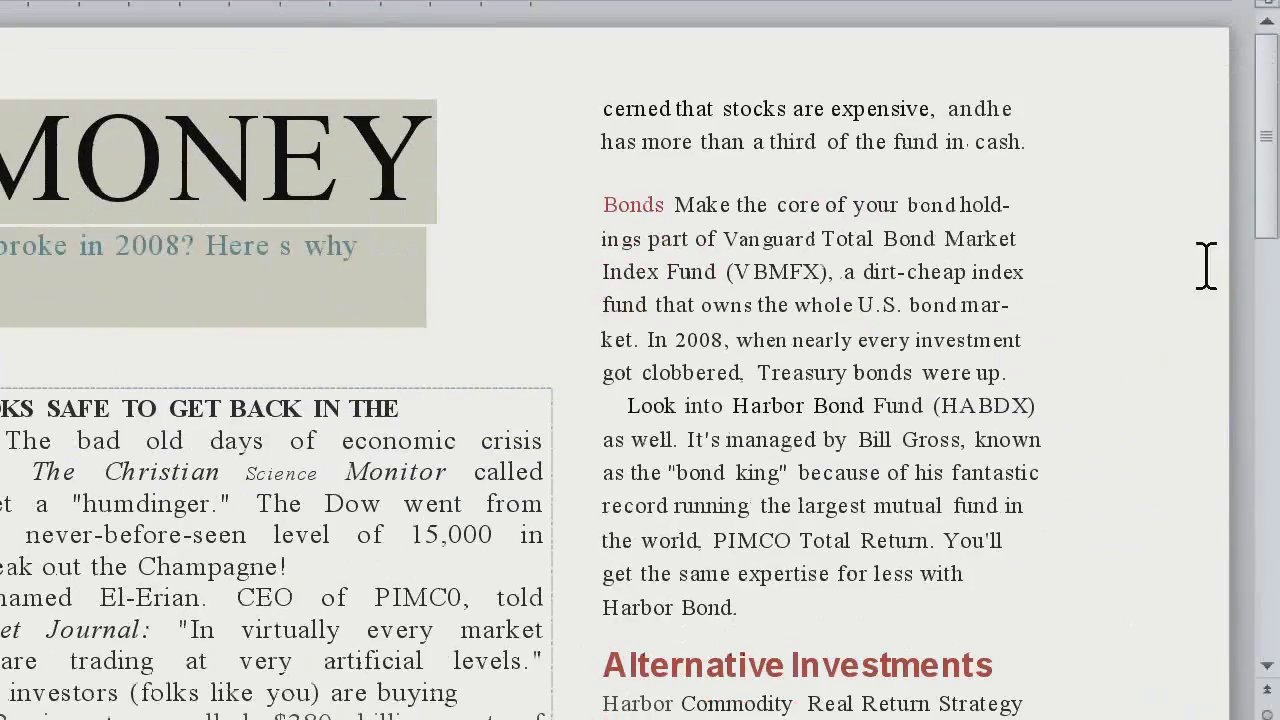
{"action": "left_click_drag", "start_coordinate": [1262, 195], "coordinate": [1186, 587]}
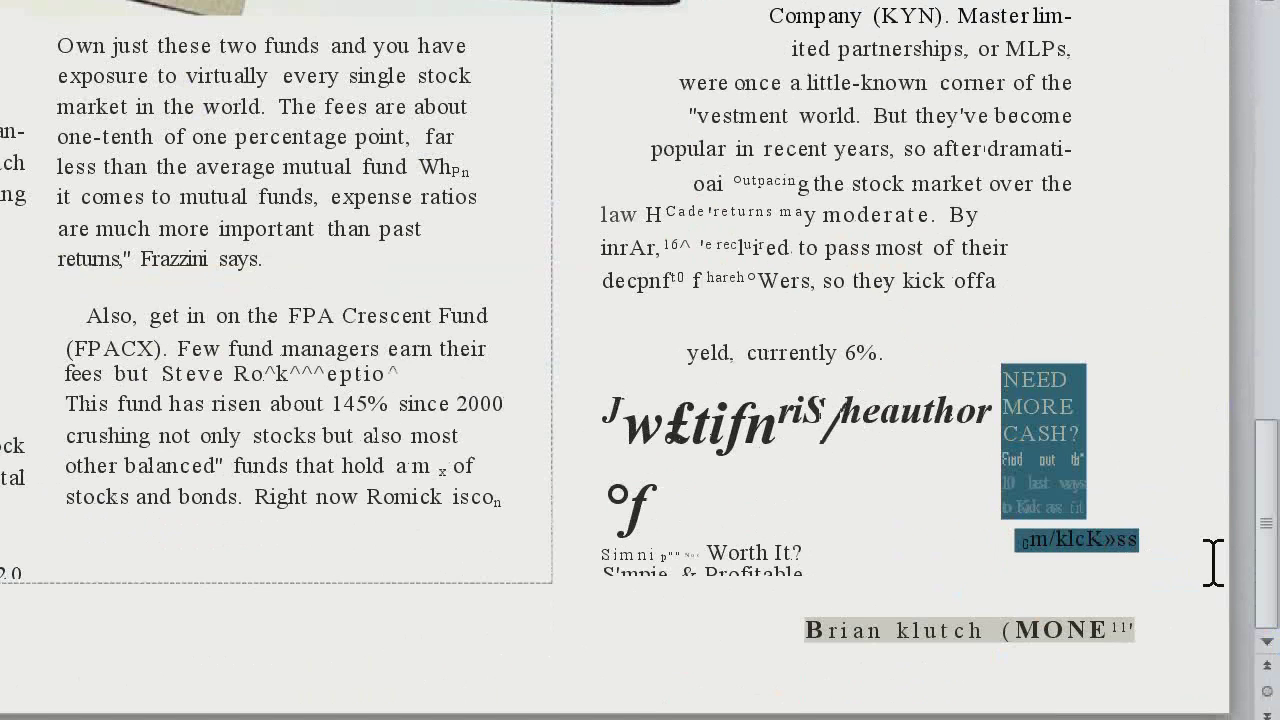
{"action": "scroll", "coordinate": [1213, 563], "scroll_direction": "up", "scroll_amount": 4}
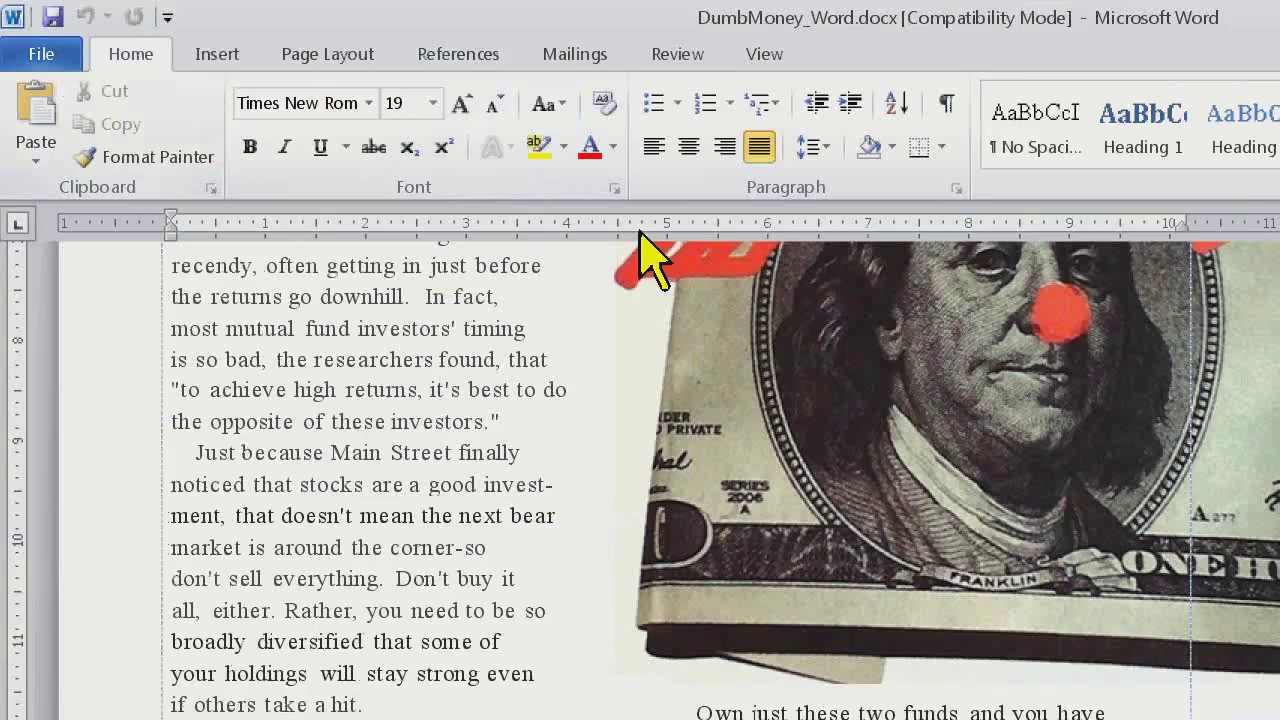
{"action": "left_click_drag", "start_coordinate": [1260, 400], "coordinate": [1272, 285]}
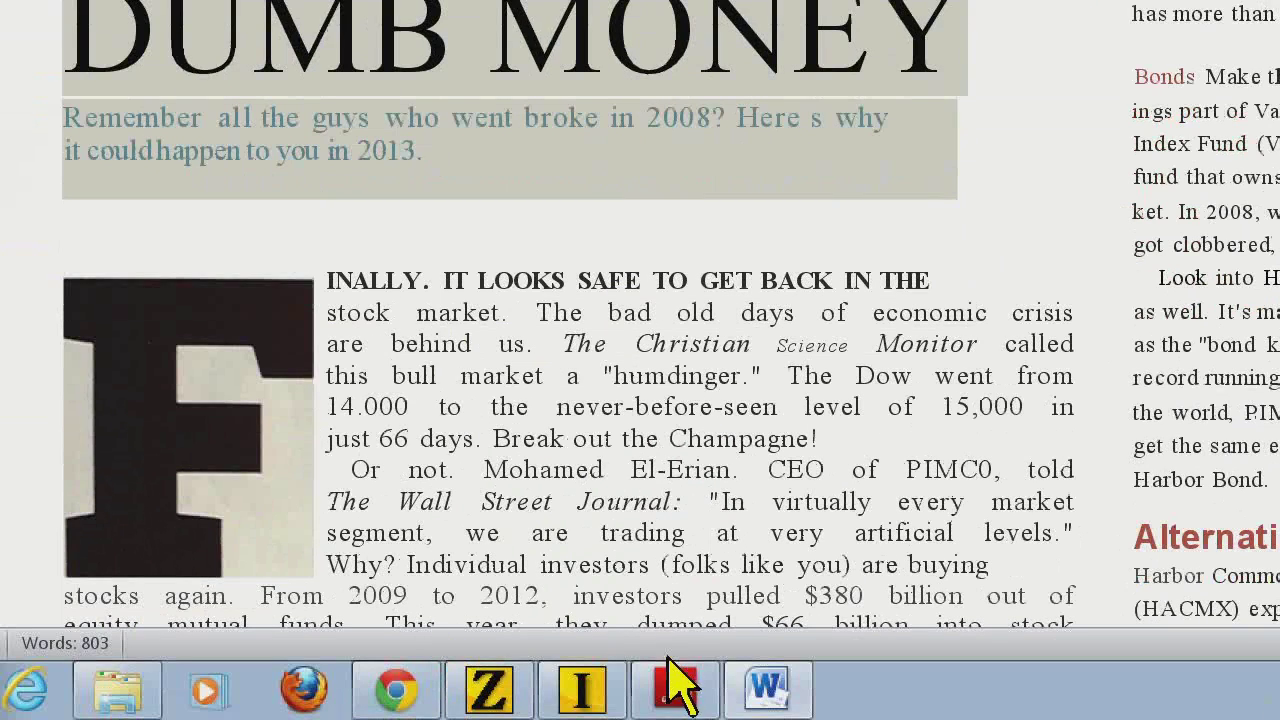
Switch to ZoomText ImageReader and save the captured article to the desktop as DumbMoney in Plain Text Format (*.txt)
{"action": "left_click", "coordinate": [598, 700]}
{"action": "left_click", "coordinate": [23, 48]}
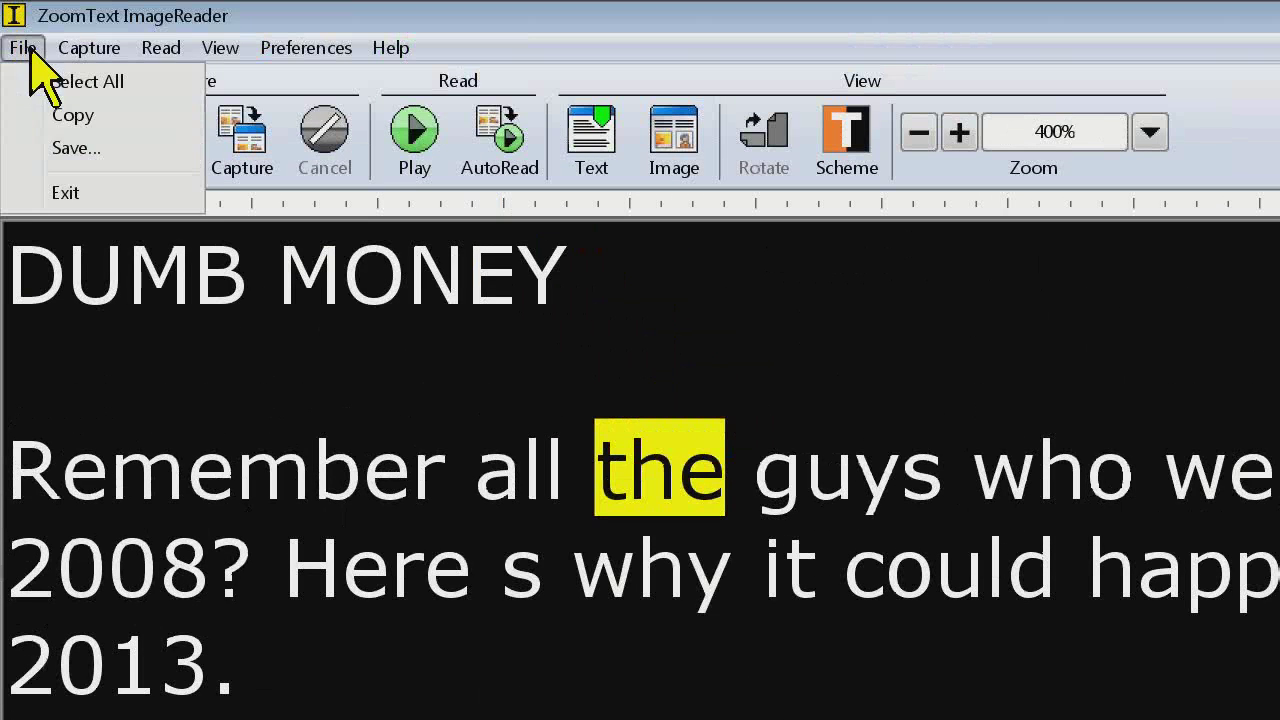
{"action": "left_click", "coordinate": [40, 148]}
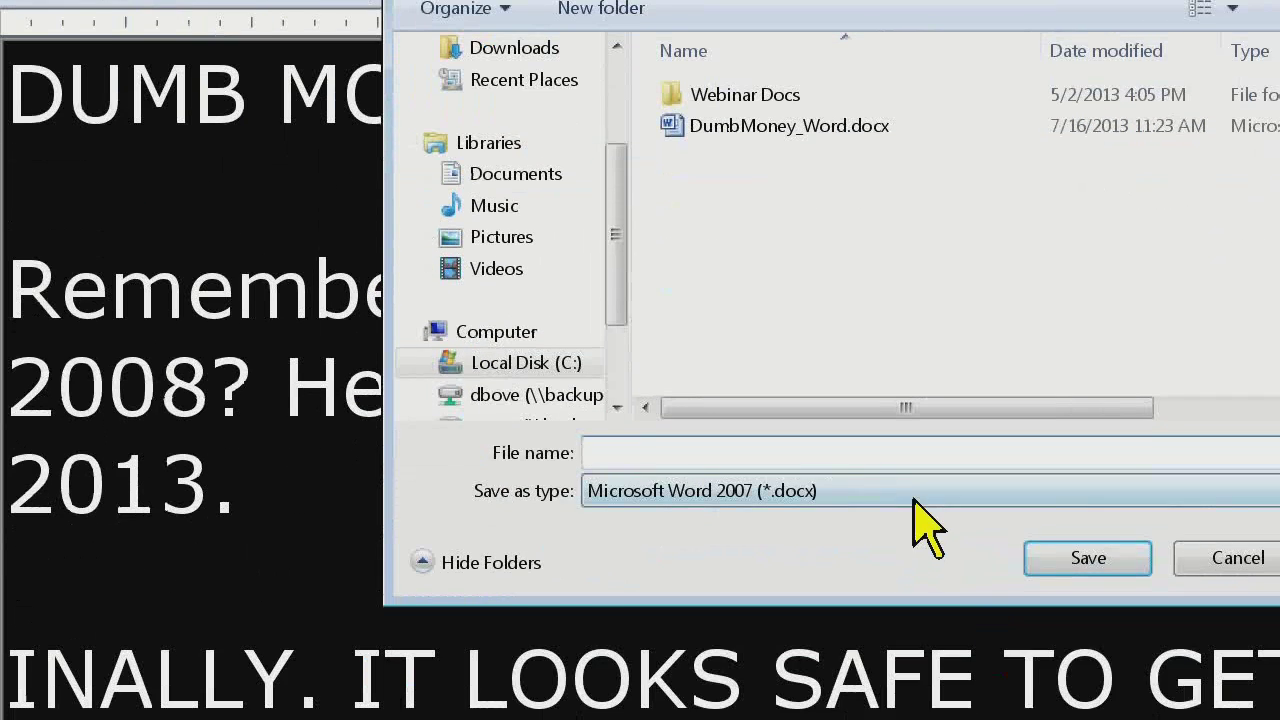
{"action": "left_click", "coordinate": [910, 553]}
{"action": "left_click", "coordinate": [850, 719]}
{"action": "left_click", "coordinate": [805, 455]}
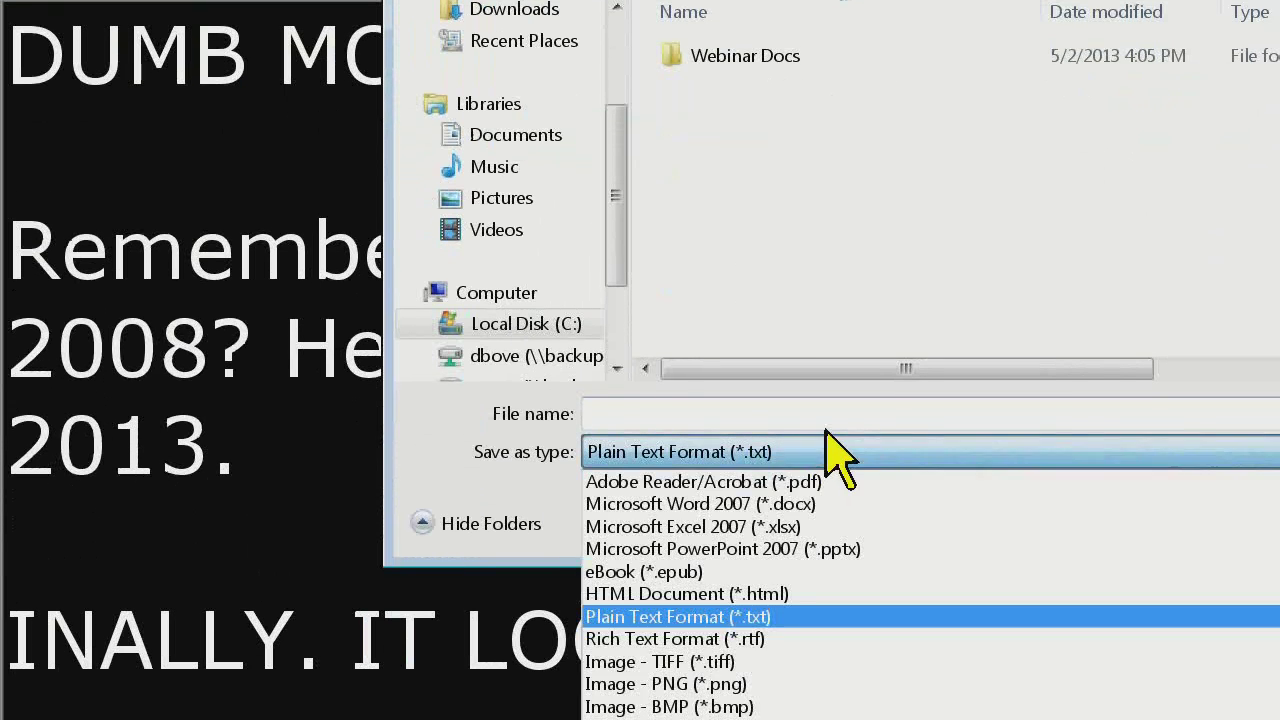
{"action": "left_click", "coordinate": [857, 414]}
{"action": "type", "text": "DumbMoney"}
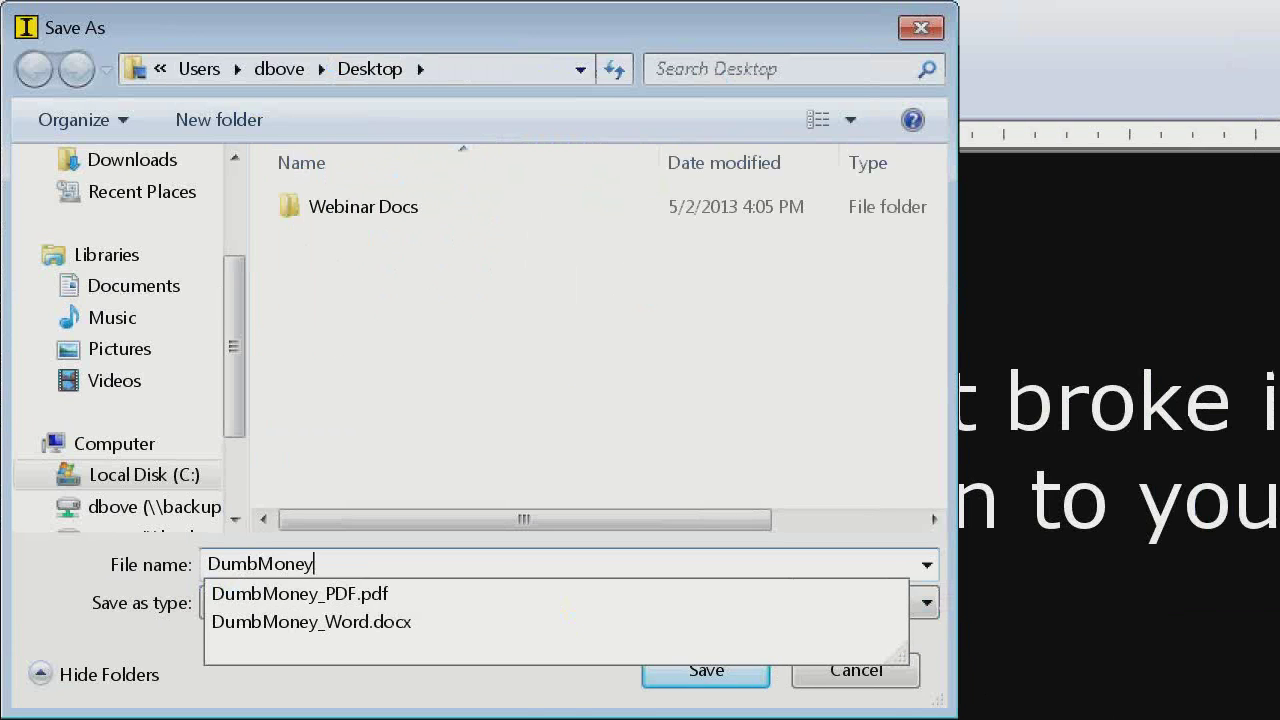
{"action": "key", "text": "Return"}
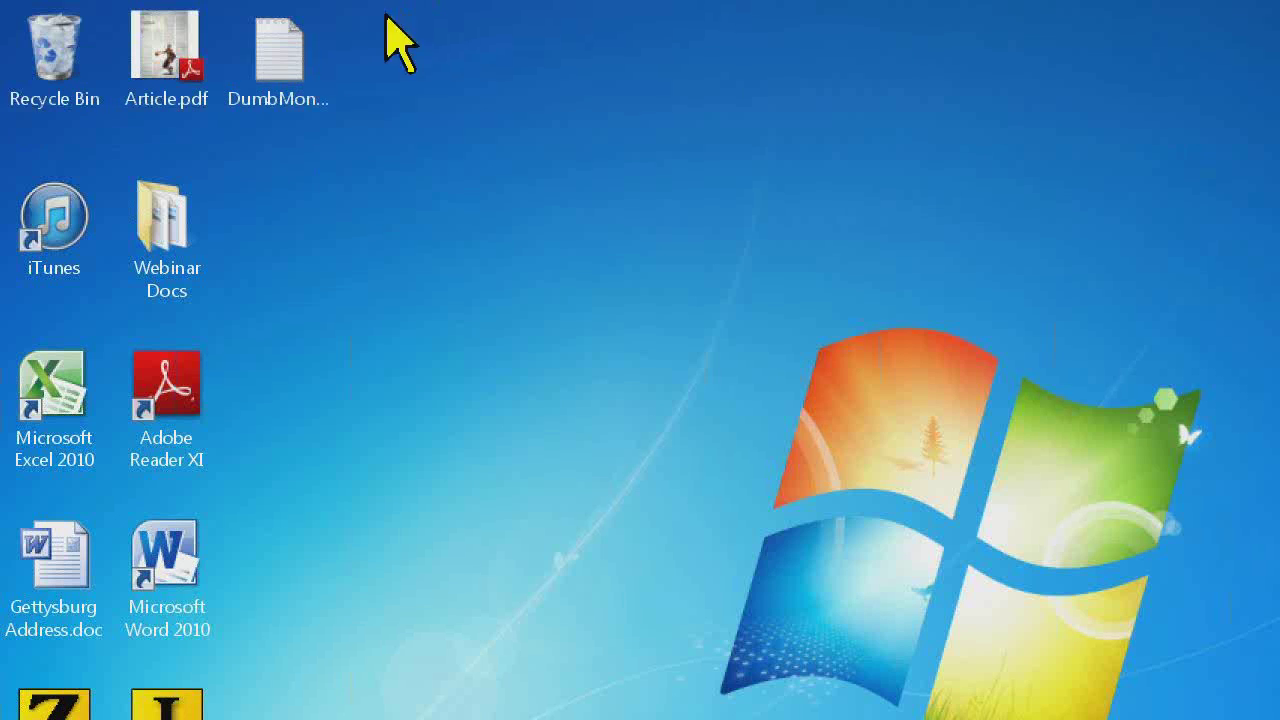
Open DumbMoney.txt from the desktop in Notepad, enlarge its window to view the recognized text, and close it
{"action": "double_click", "coordinate": [334, 55]}
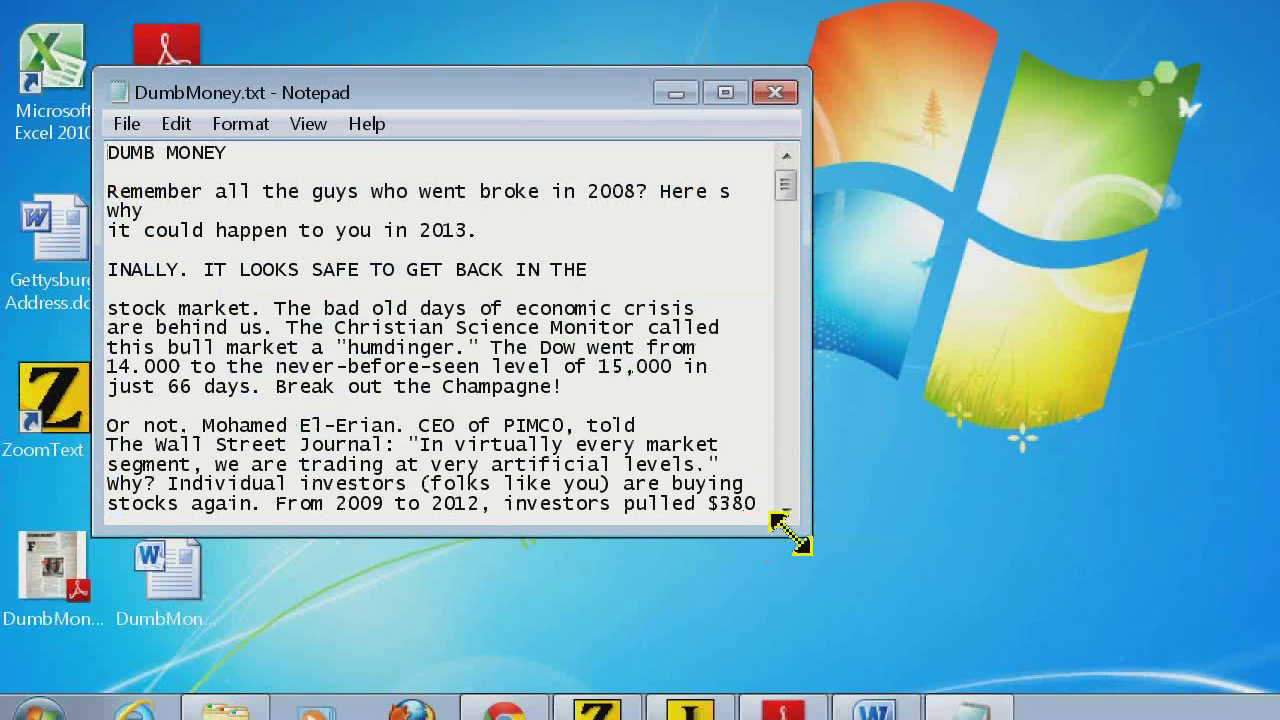
{"action": "left_click_drag", "start_coordinate": [790, 535], "coordinate": [1064, 620]}
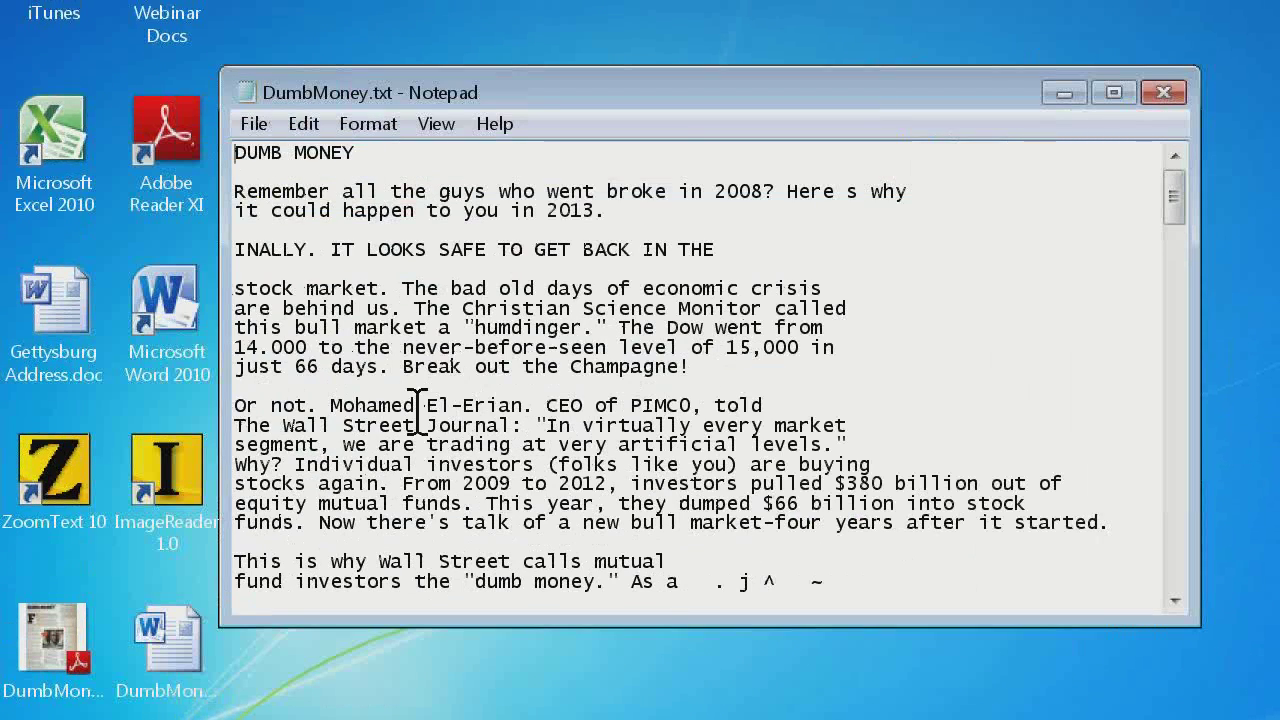
{"action": "left_click", "coordinate": [1097, 107]}
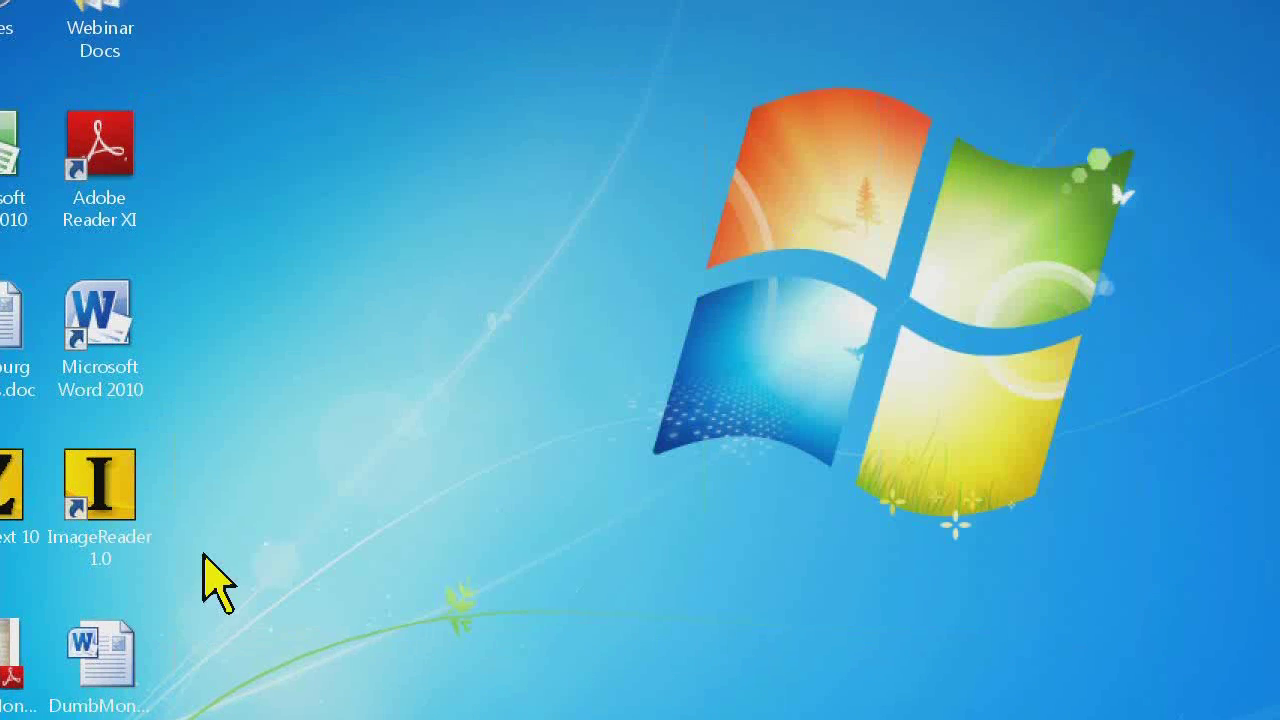
Return to ZoomText ImageReader, review the file formats offered for saving the capture, and leave without saving
{"action": "left_click", "coordinate": [690, 690]}
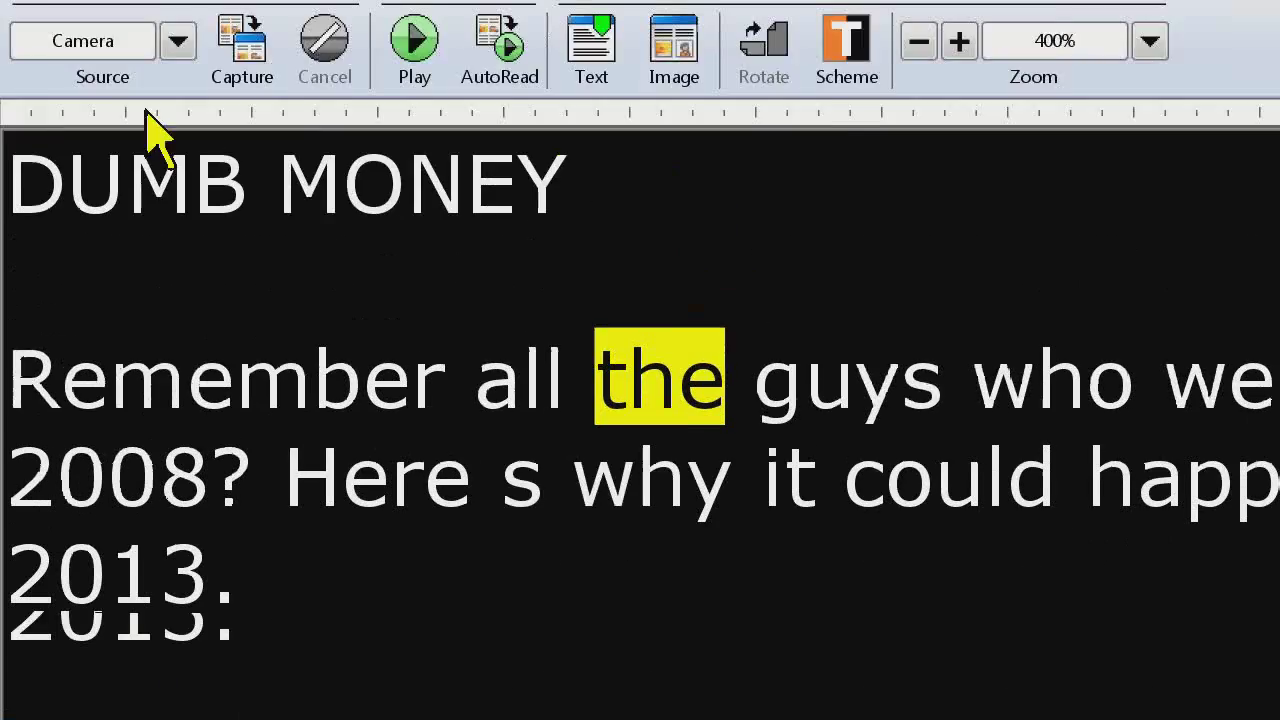
{"action": "left_click", "coordinate": [24, 50]}
{"action": "left_click", "coordinate": [62, 150]}
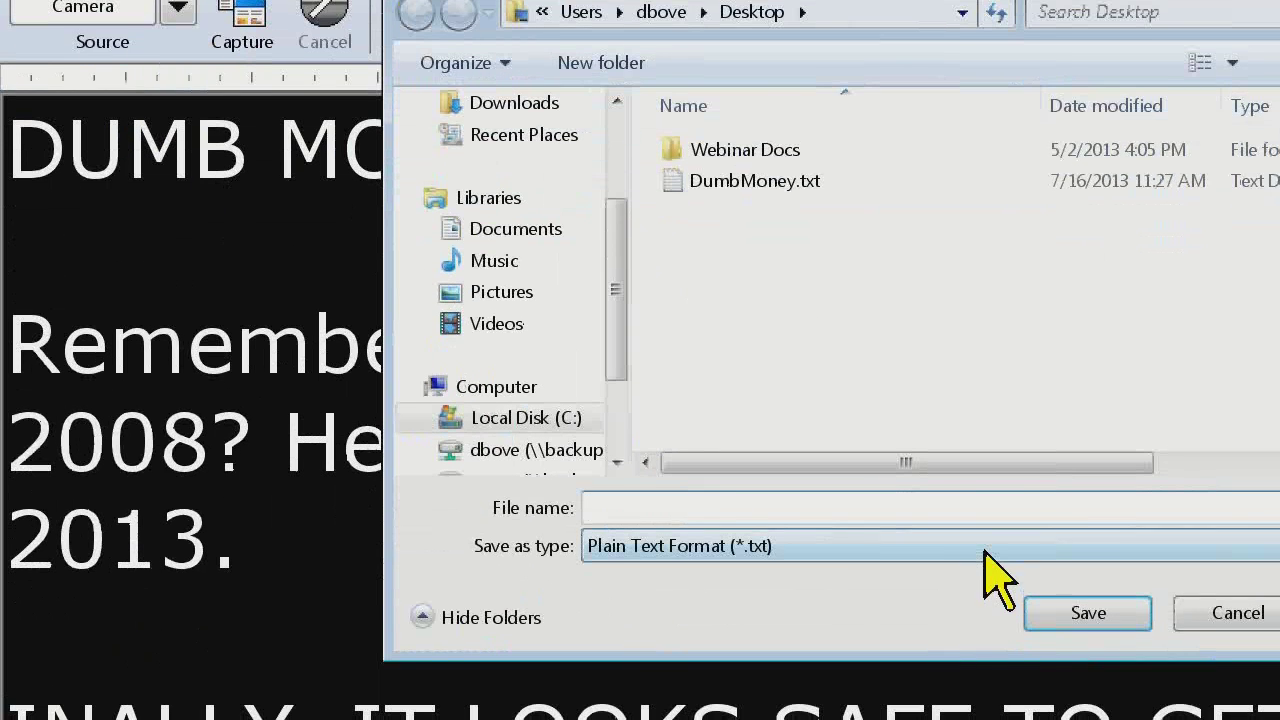
{"action": "left_click", "coordinate": [985, 548]}
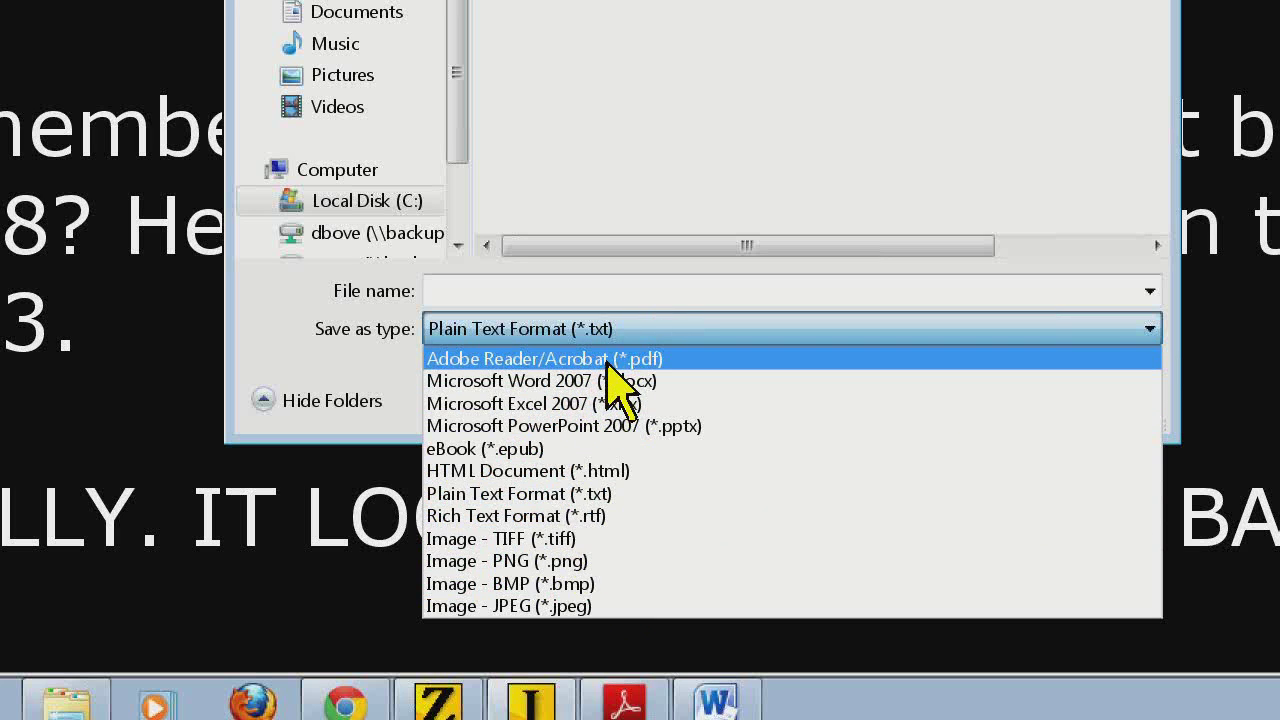
{"action": "left_click", "coordinate": [652, 290]}
{"action": "left_click", "coordinate": [1076, 397]}
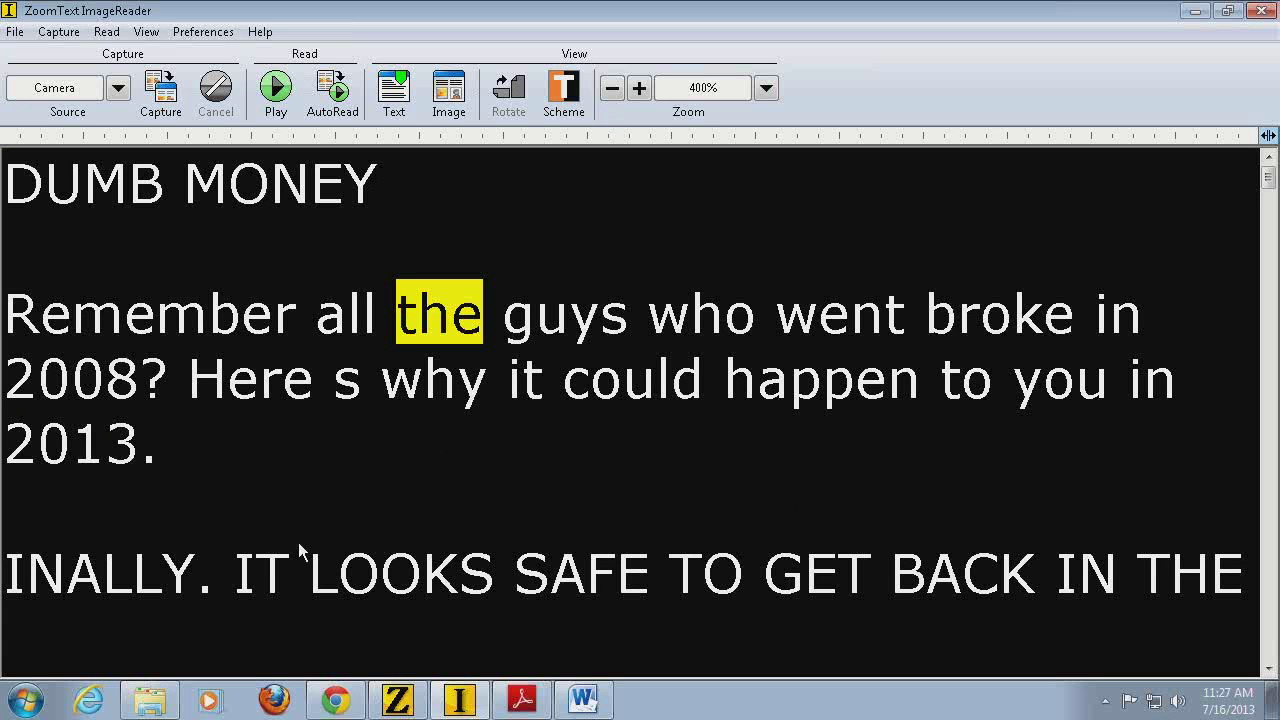
Start a camera capture, enlarge the crop frame to cover the whole camera image, and try to snap the HEARTBEAT magazine page
{"action": "left_click", "coordinate": [160, 92]}
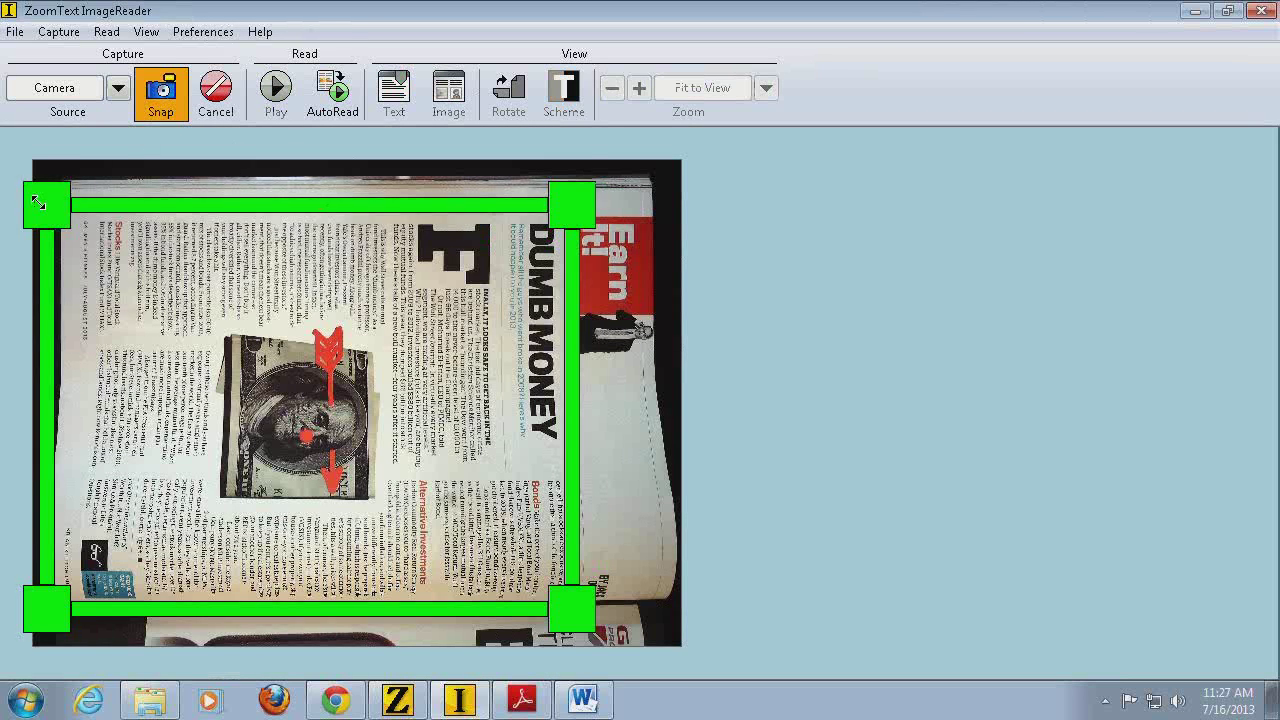
{"action": "left_click_drag", "start_coordinate": [37, 202], "coordinate": [14, 166]}
{"action": "left_click_drag", "start_coordinate": [578, 613], "coordinate": [696, 660]}
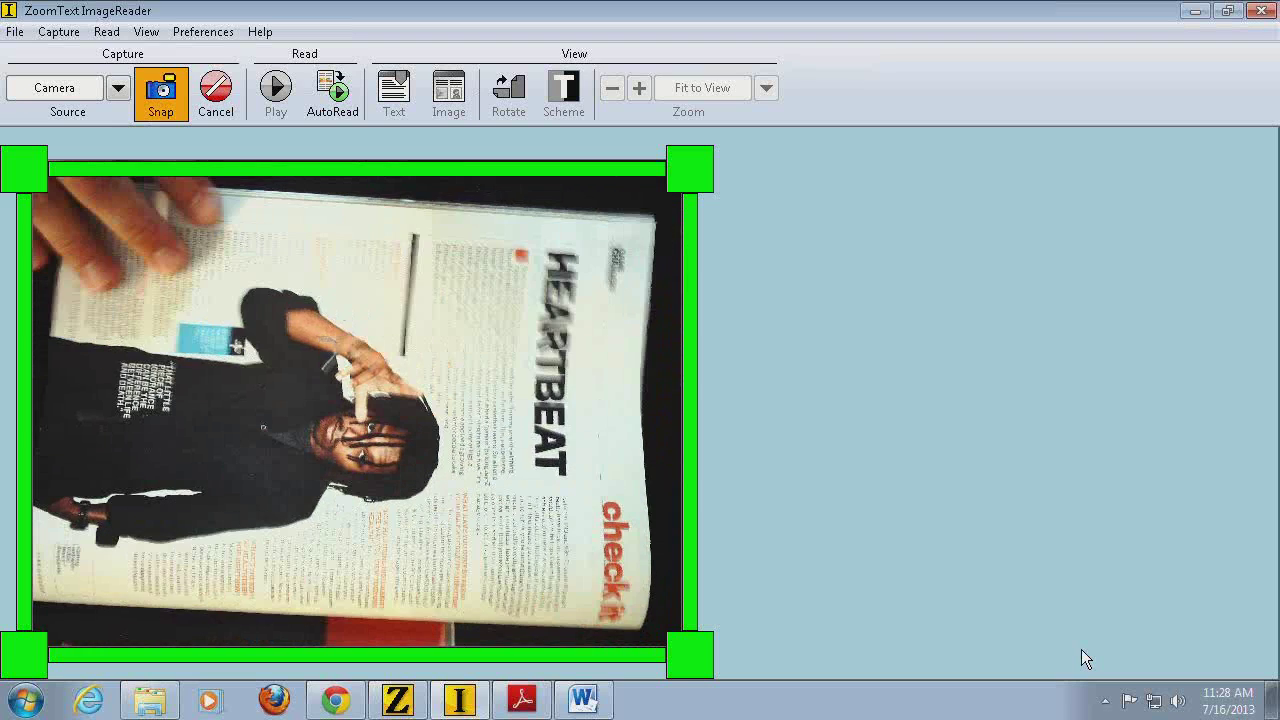
{"action": "key", "text": "space"}
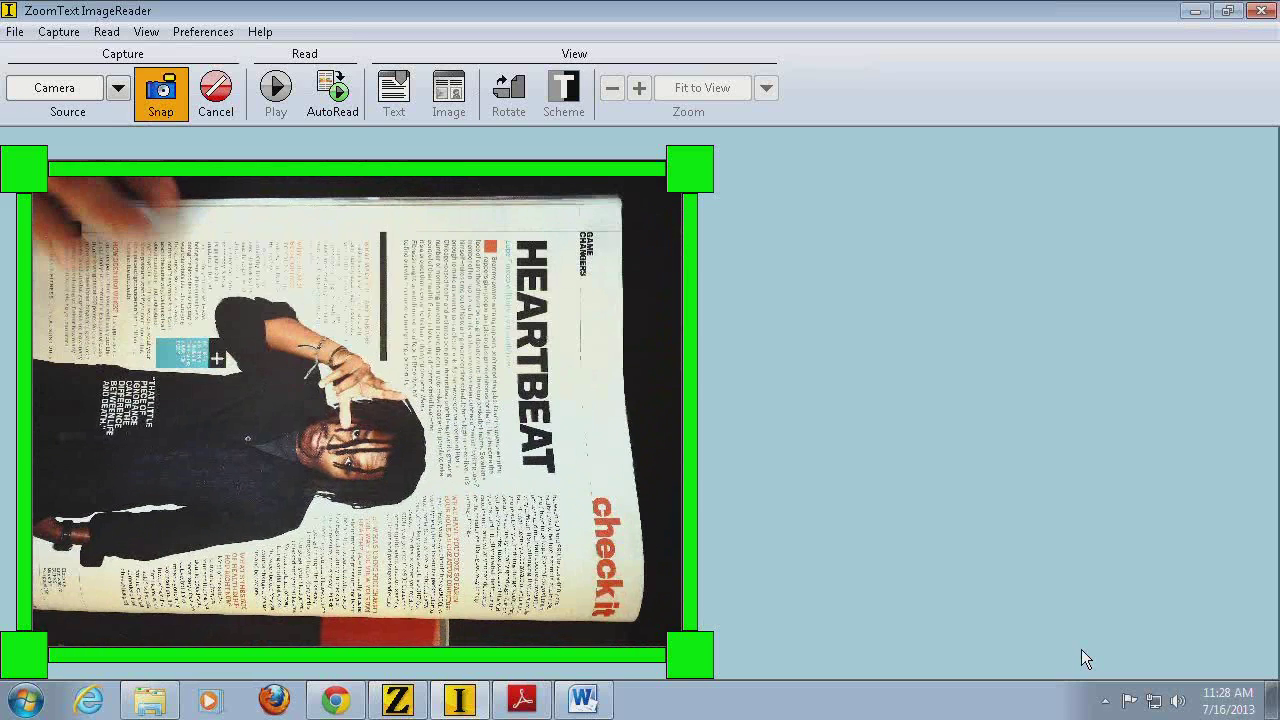
{"action": "key", "text": "space"}
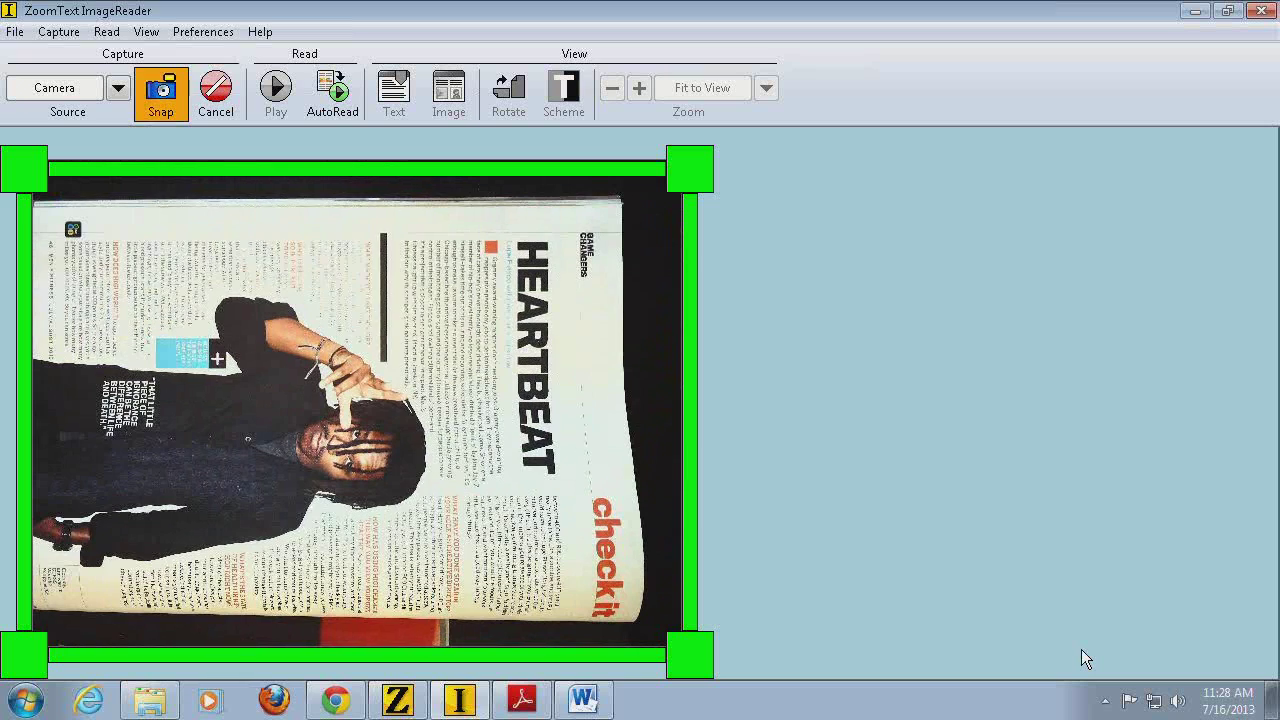
{"action": "key", "text": "space"}
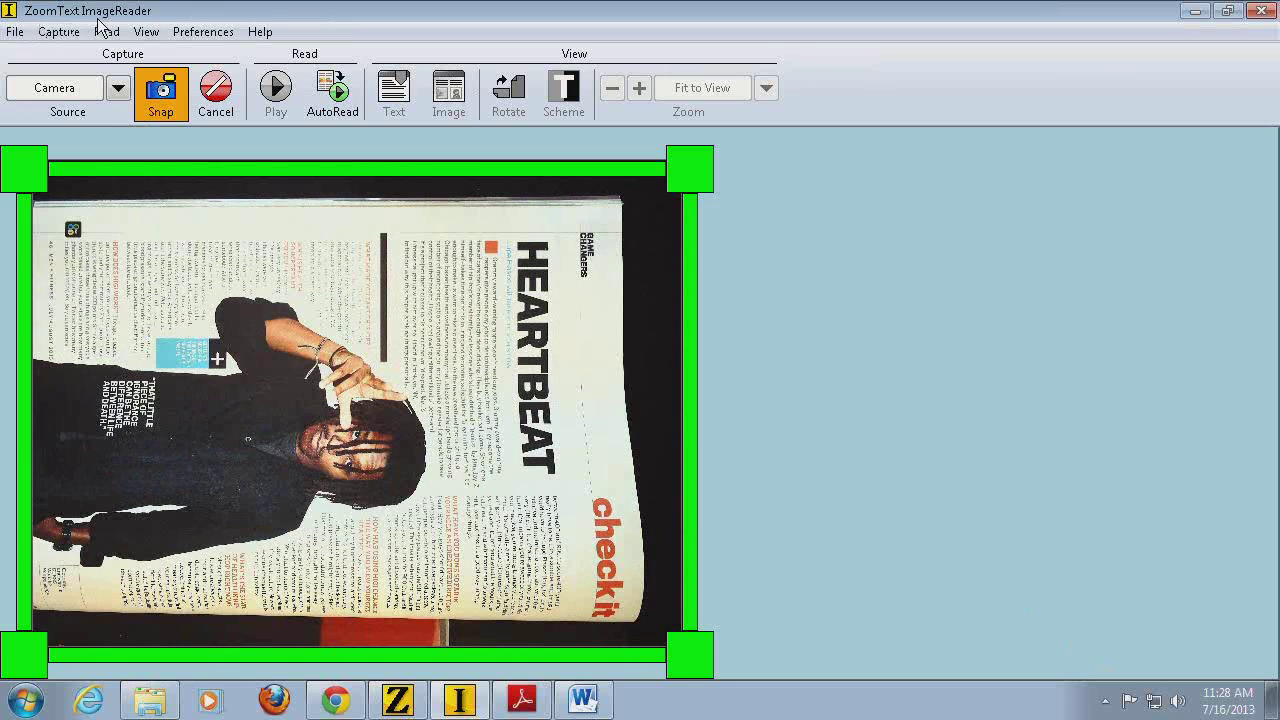
Select the second Adesso Nuscan 500/510 entry as the camera in the ImageReader camera preferences and confirm
{"action": "left_click", "coordinate": [203, 31]}
{"action": "left_click", "coordinate": [220, 77]}
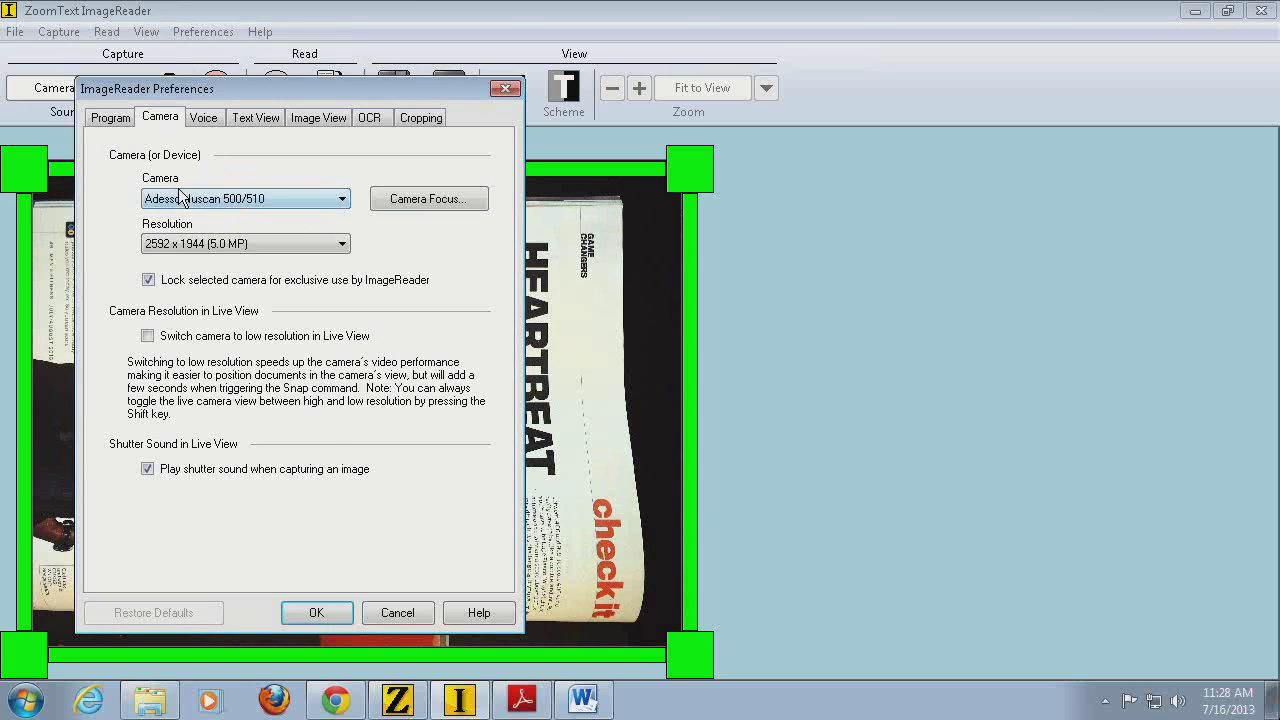
{"action": "left_click", "coordinate": [263, 198]}
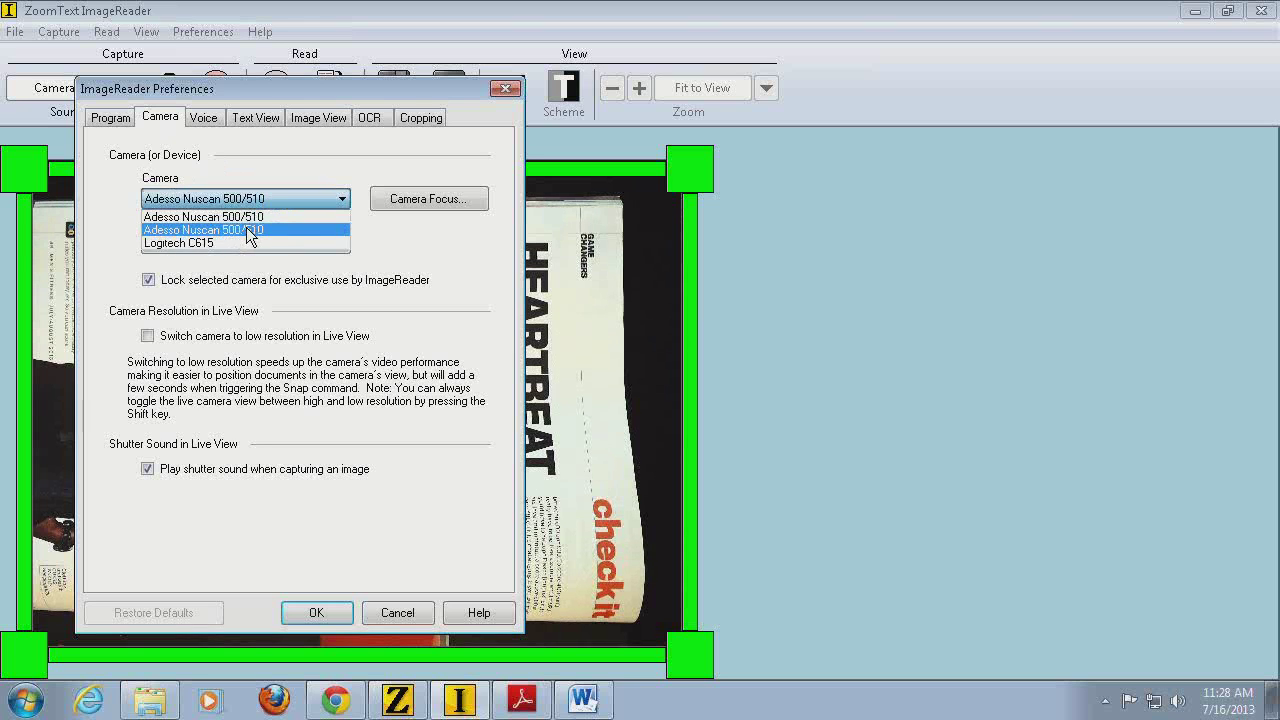
{"action": "left_click", "coordinate": [246, 229]}
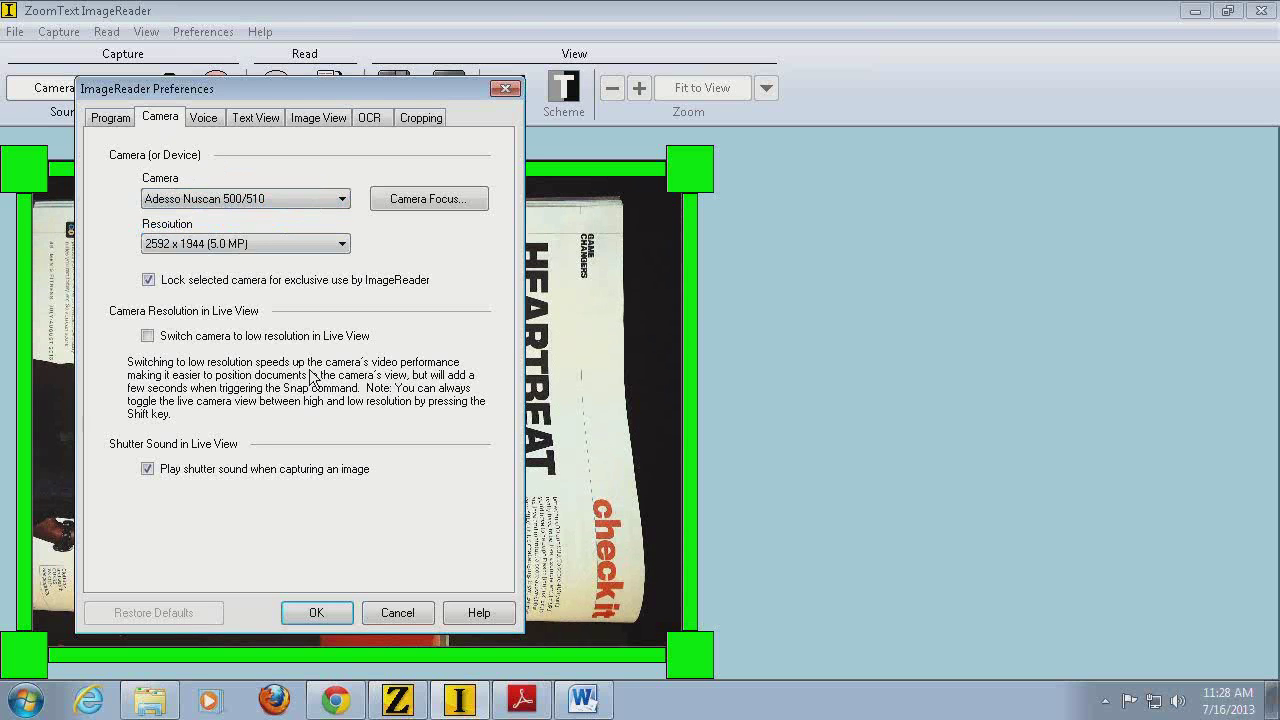
{"action": "left_click", "coordinate": [318, 612]}
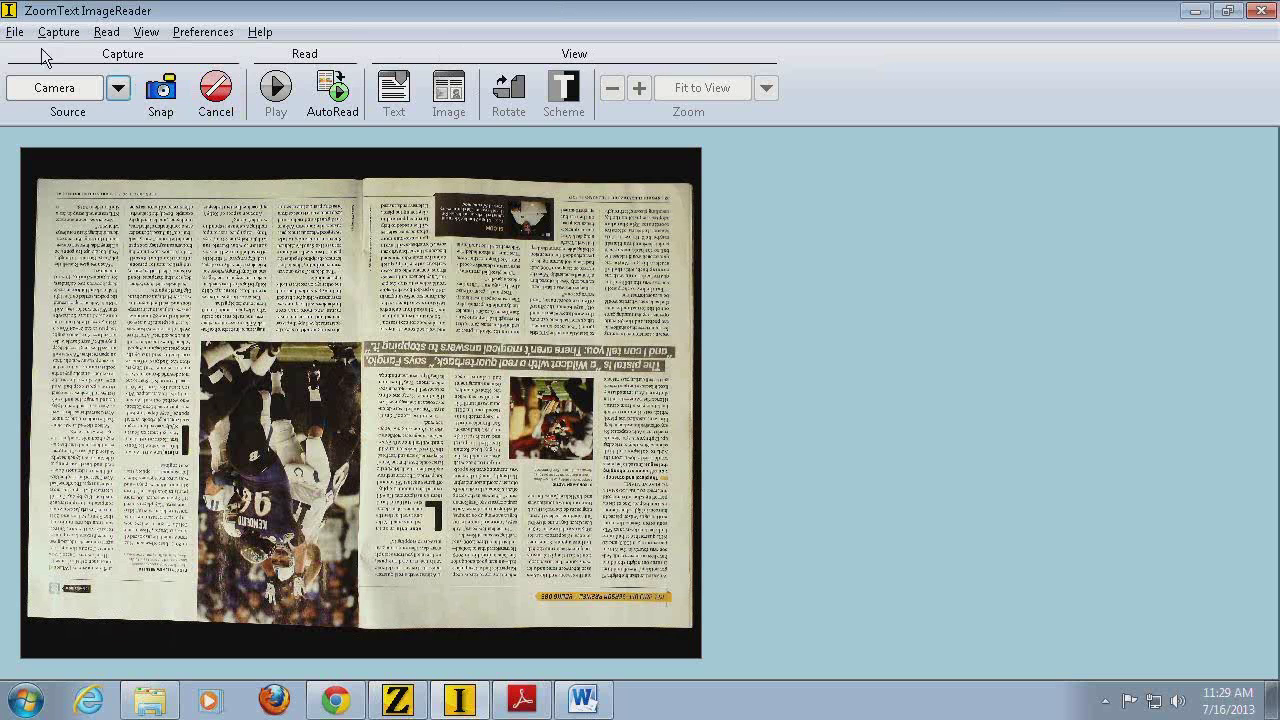
Bring up the crop frame in the live camera view, tighten its four sides around the football magazine spread, and snap it
{"action": "left_click", "coordinate": [203, 31]}
{"action": "left_click", "coordinate": [205, 50]}
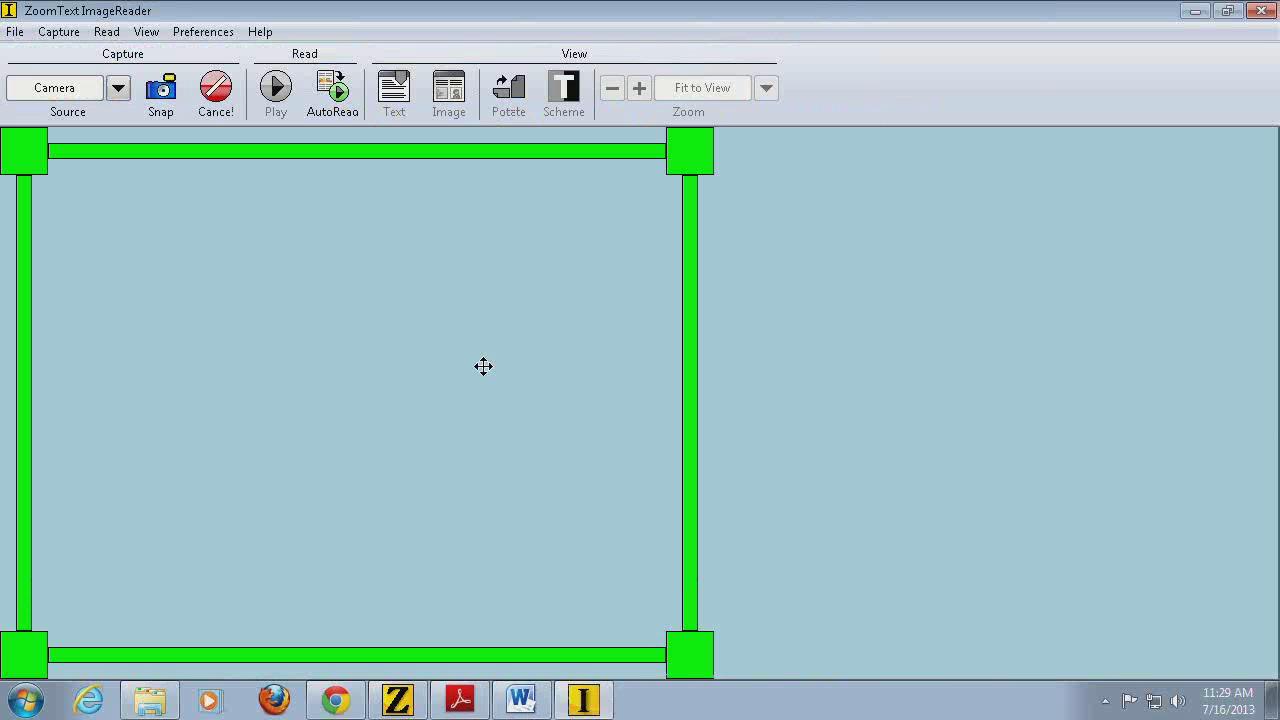
{"action": "key", "text": "Return"}
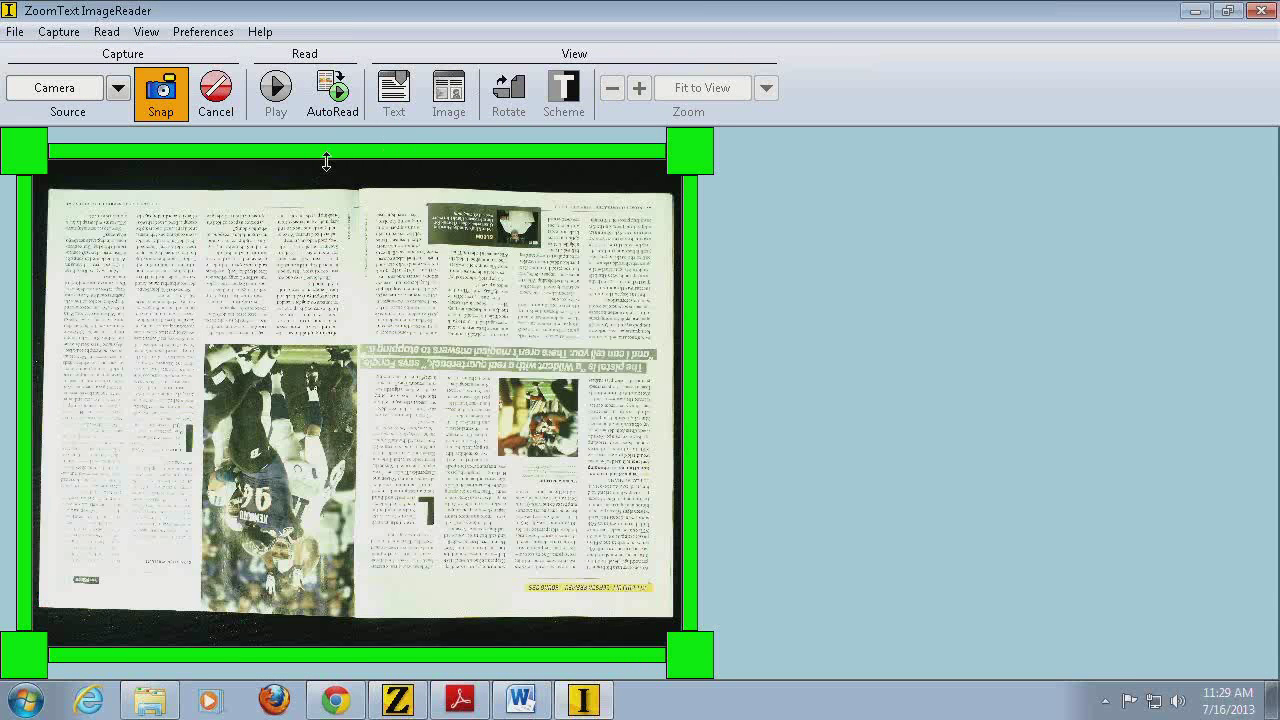
{"action": "left_click_drag", "start_coordinate": [346, 153], "coordinate": [348, 193]}
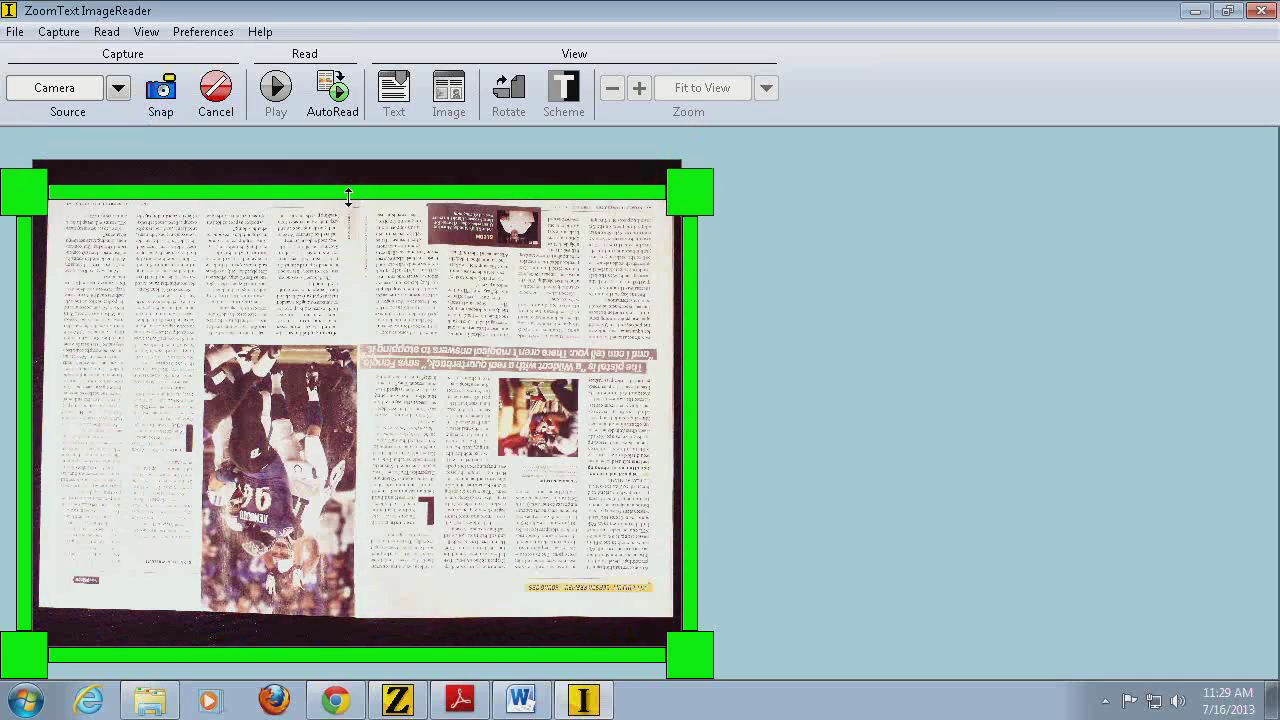
{"action": "left_click_drag", "start_coordinate": [12, 314], "coordinate": [47, 315]}
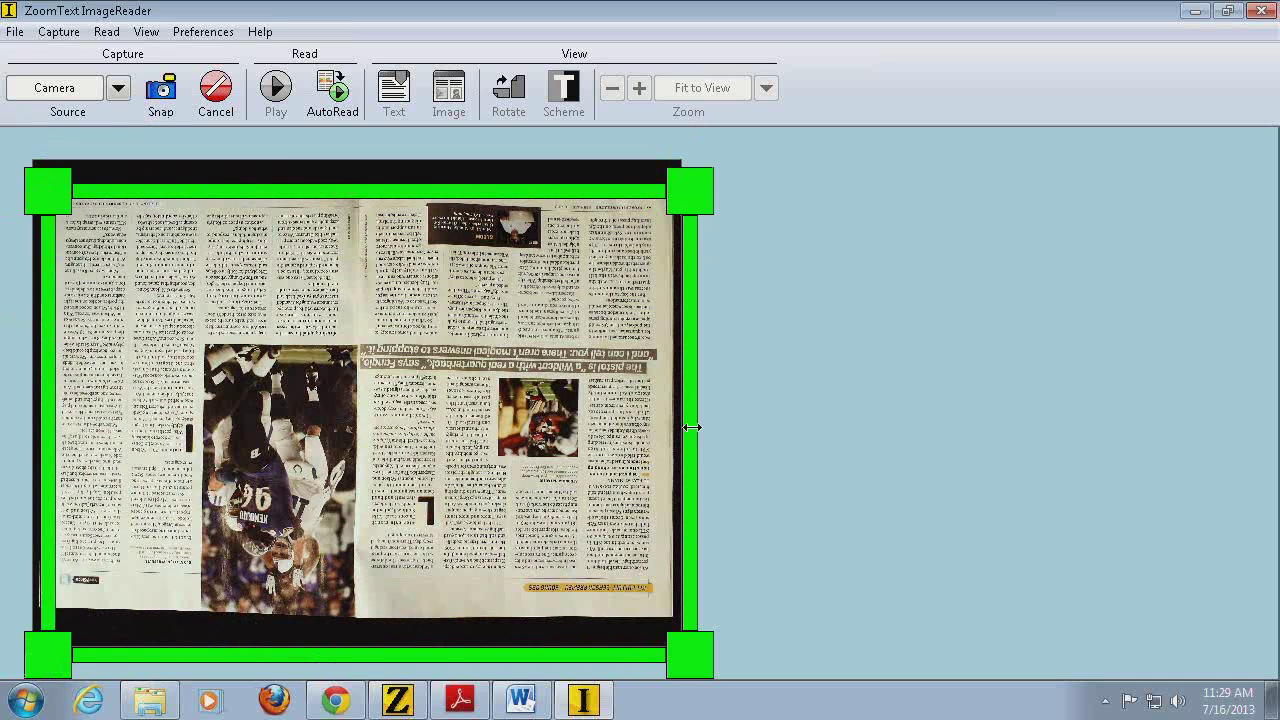
{"action": "left_click_drag", "start_coordinate": [691, 426], "coordinate": [672, 428]}
{"action": "left_click_drag", "start_coordinate": [355, 655], "coordinate": [372, 582]}
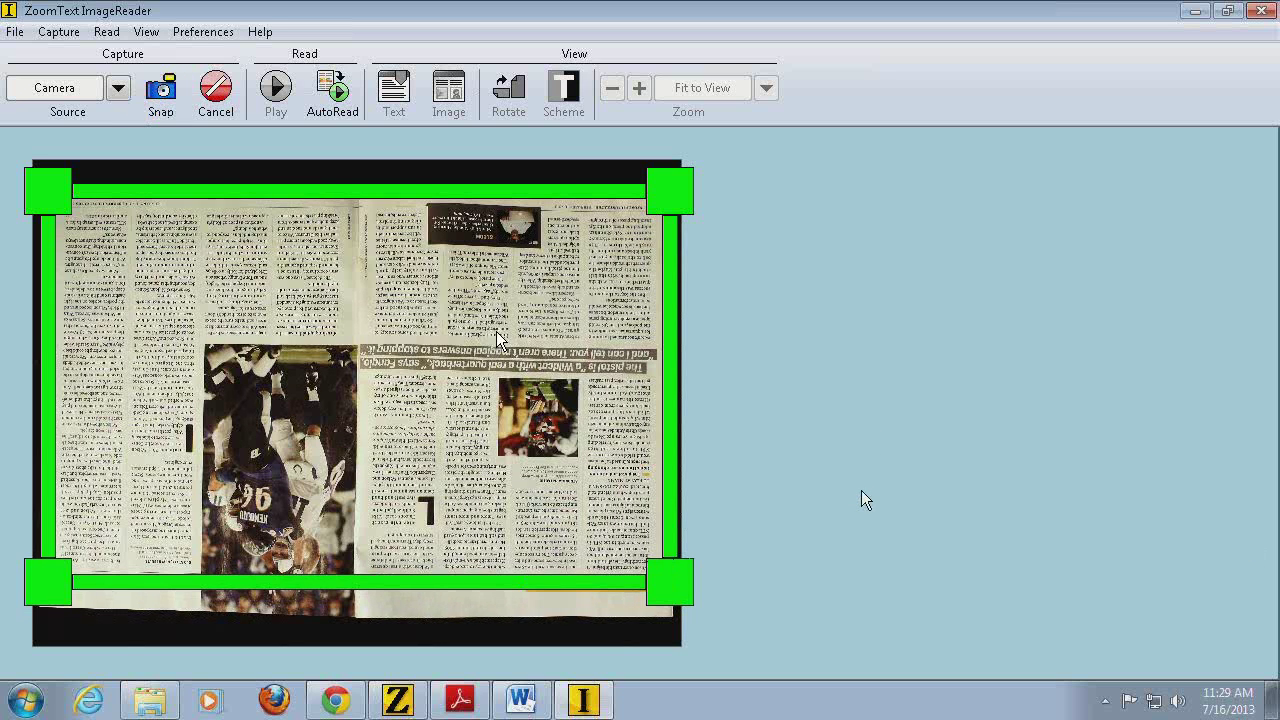
{"action": "left_click", "coordinate": [155, 95]}
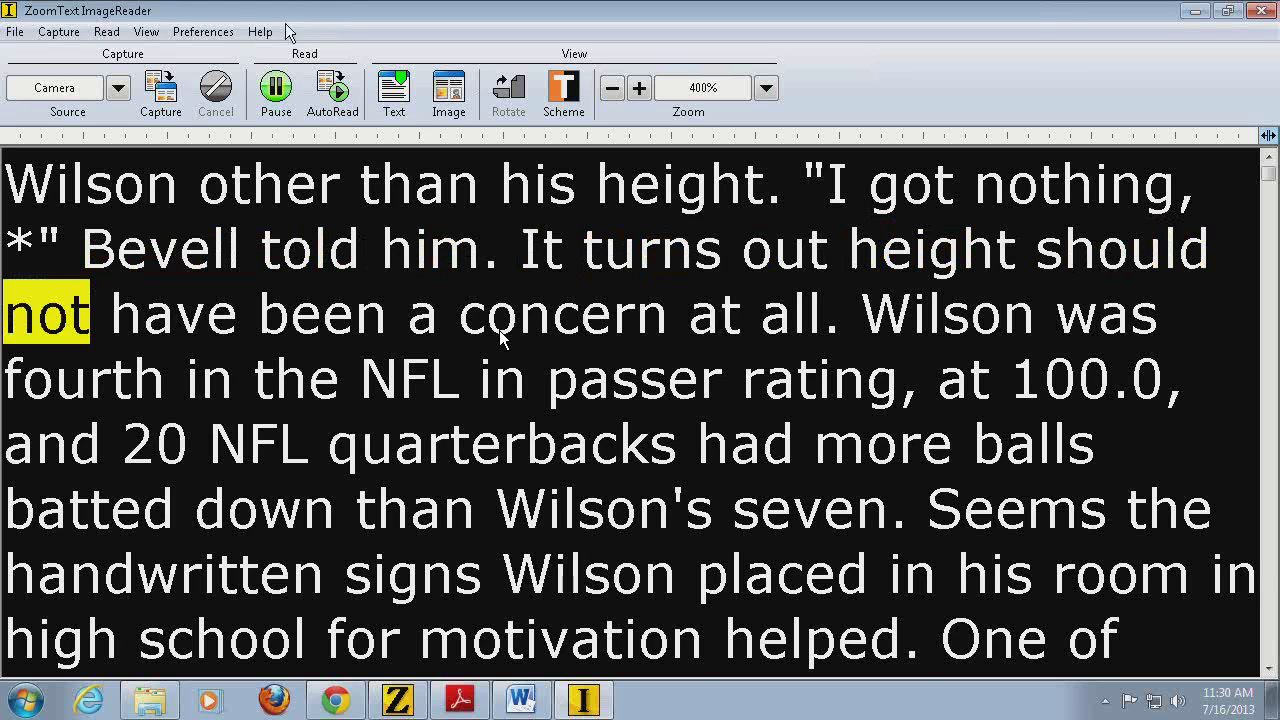
Pause the reading and view the captured football spread as an image at 75% zoom
{"action": "key", "text": "space"}
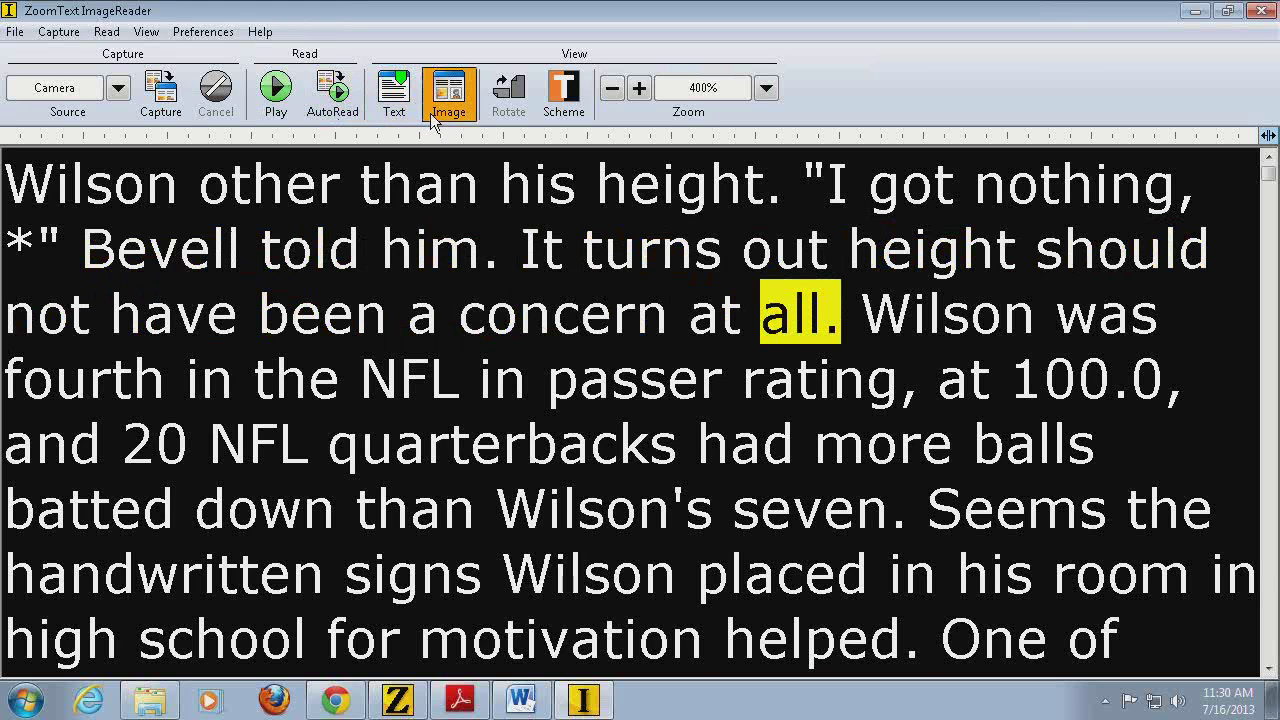
{"action": "left_click", "coordinate": [448, 103]}
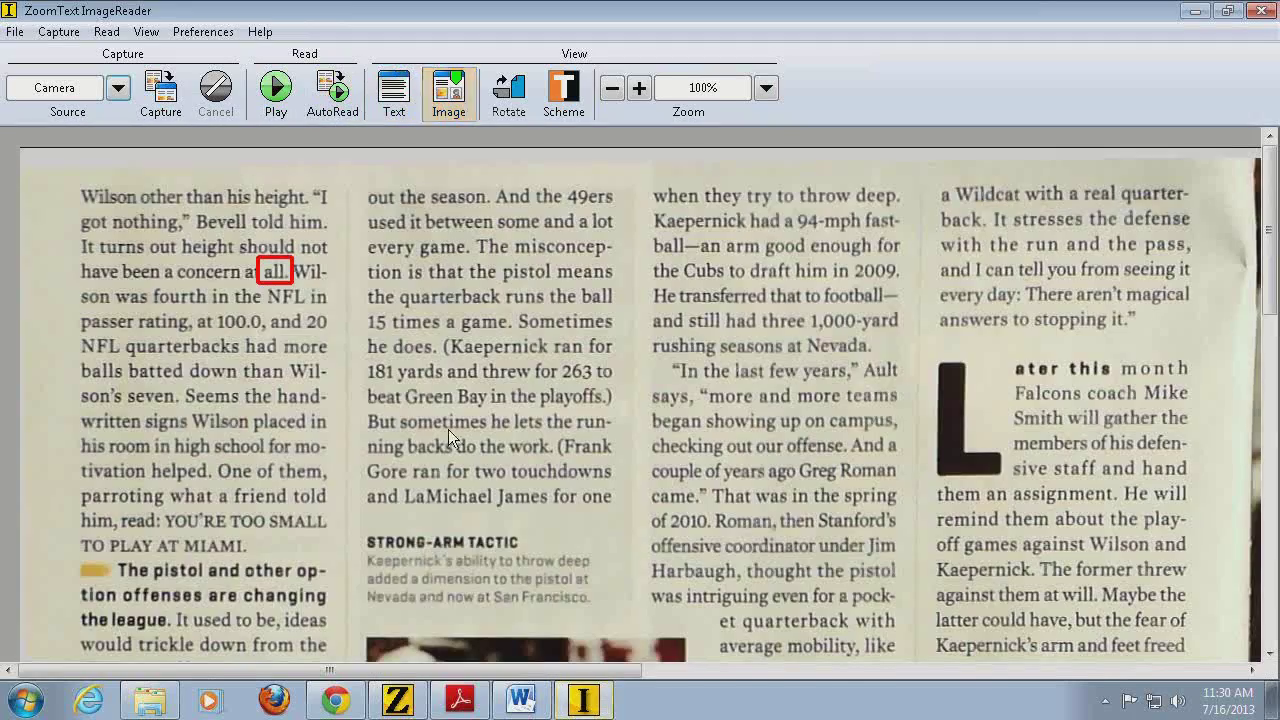
{"action": "left_click", "coordinate": [611, 89]}
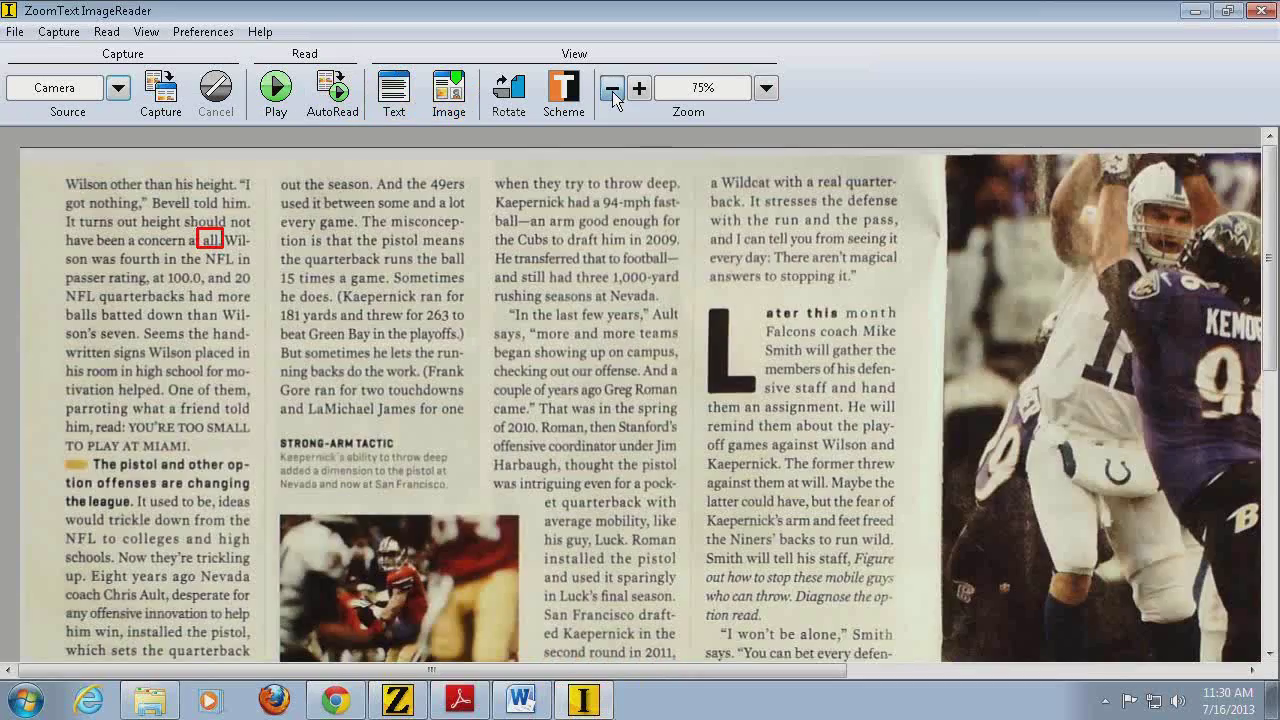
Examine the captured football spread at 50% and 150% zoom, looking over the pull quote and the text columns beneath it
{"action": "left_click", "coordinate": [611, 89]}
{"action": "scroll", "coordinate": [598, 235], "scroll_direction": "down", "scroll_amount": 5}
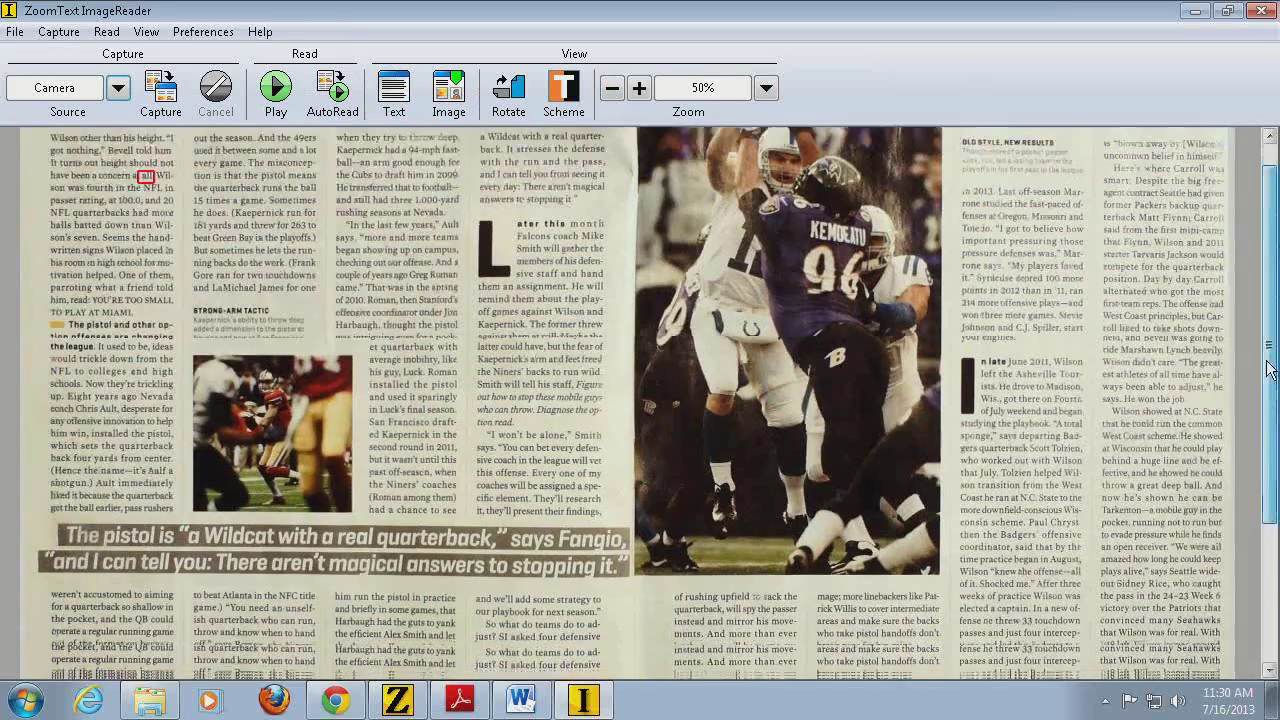
{"action": "left_click", "coordinate": [639, 88]}
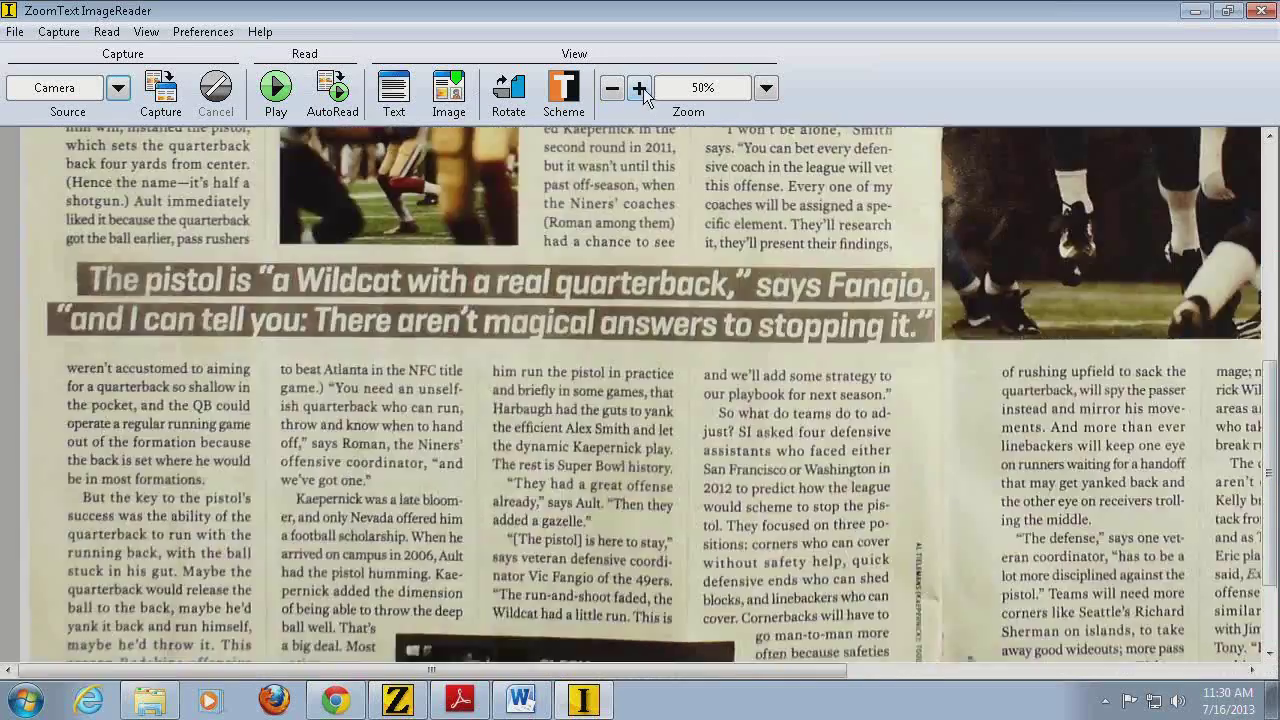
{"action": "left_click", "coordinate": [639, 88]}
{"action": "left_click", "coordinate": [639, 88]}
{"action": "left_click_drag", "start_coordinate": [612, 670], "coordinate": [795, 686]}
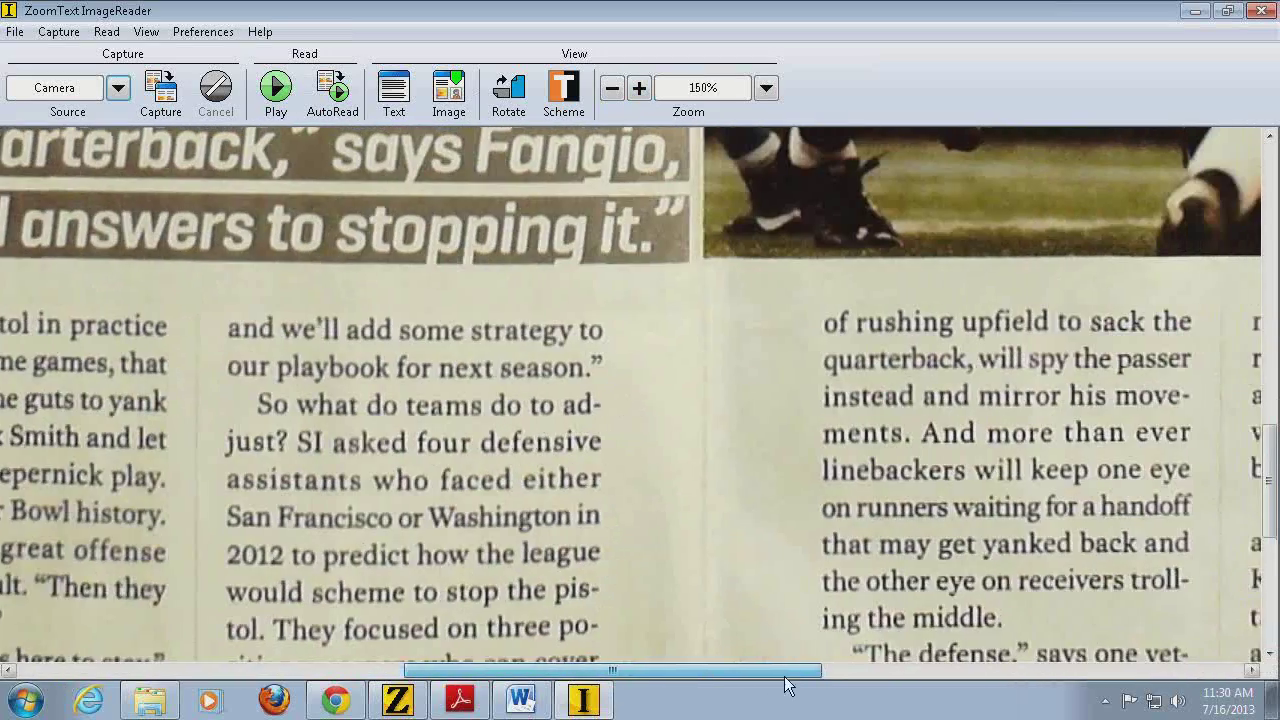
{"action": "scroll", "coordinate": [523, 328], "scroll_direction": "down", "scroll_amount": 4}
{"action": "scroll", "coordinate": [523, 335], "scroll_direction": "down", "scroll_amount": 4}
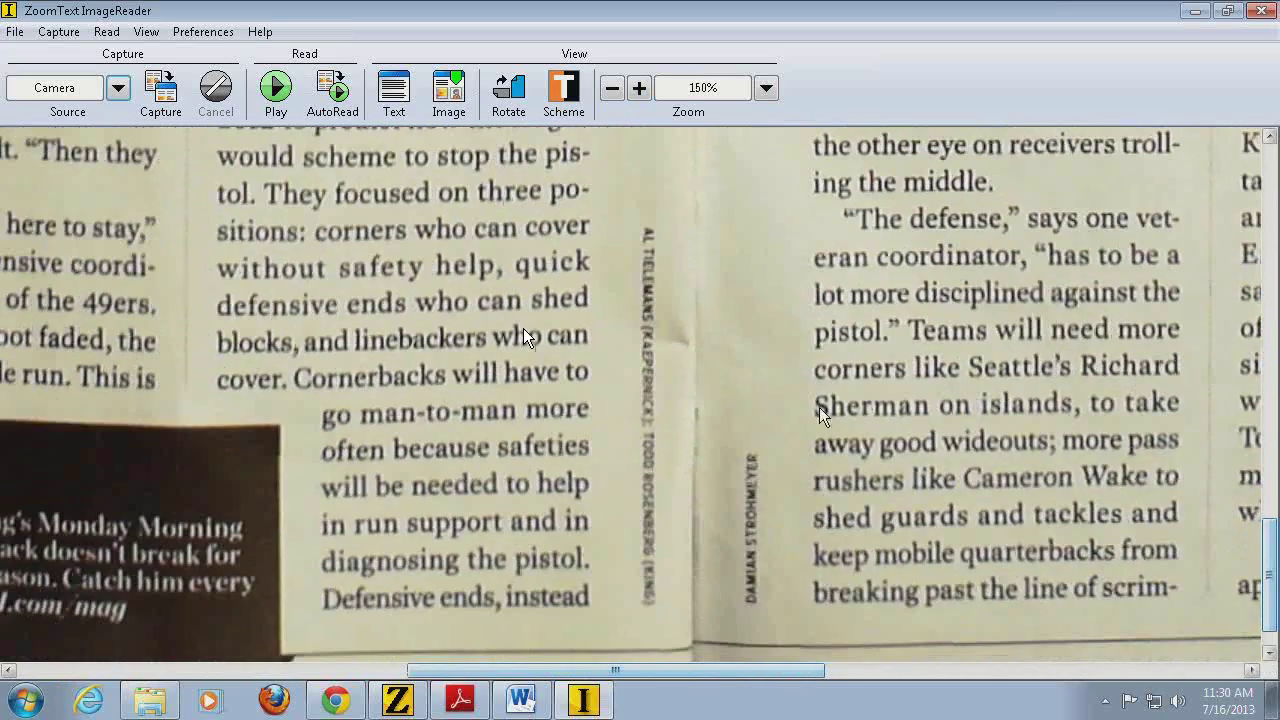
{"action": "left_click_drag", "start_coordinate": [757, 669], "coordinate": [617, 577]}
{"action": "left_click_drag", "start_coordinate": [1270, 578], "coordinate": [1226, 452]}
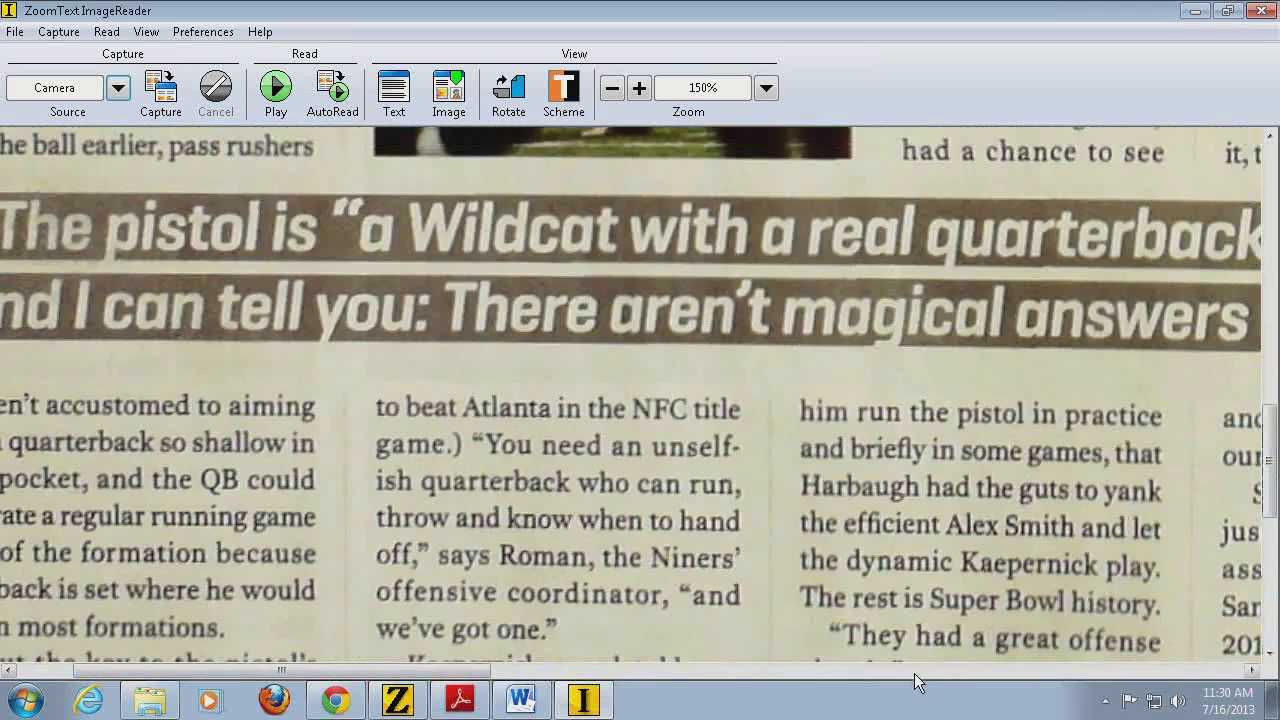
{"action": "left_click_drag", "start_coordinate": [480, 670], "coordinate": [758, 670]}
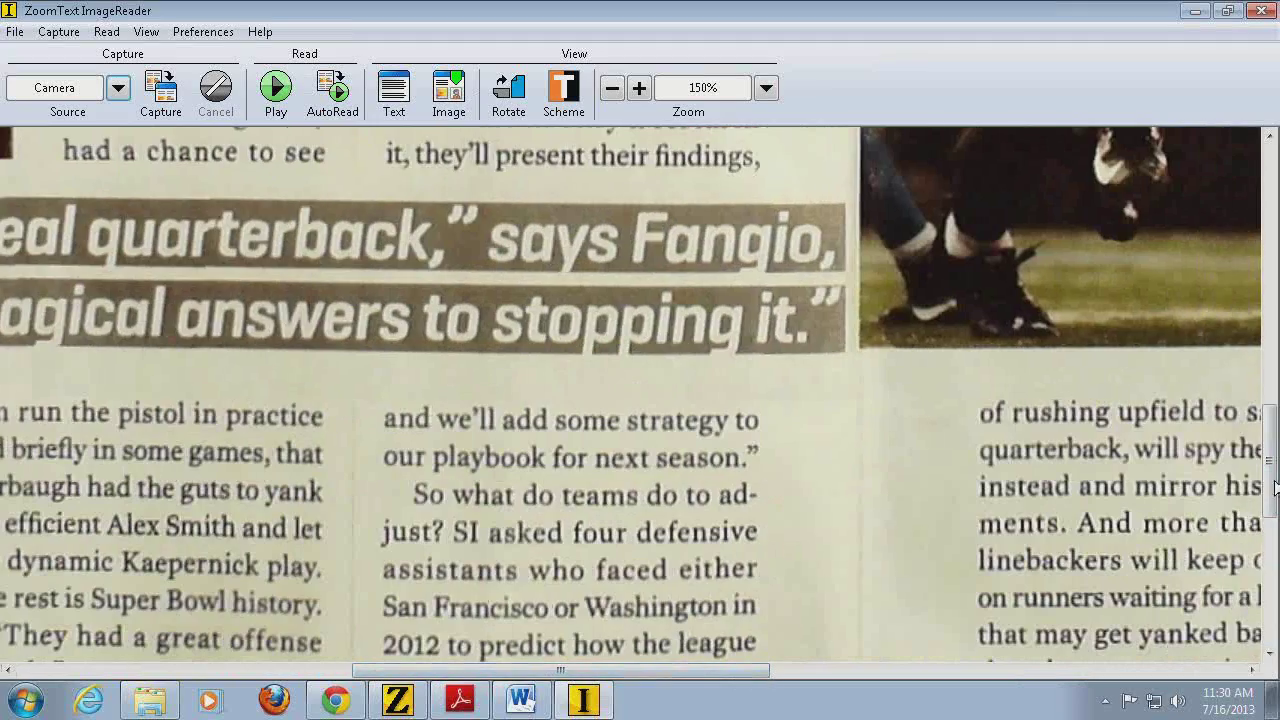
{"action": "left_click_drag", "start_coordinate": [1272, 500], "coordinate": [1272, 589]}
{"action": "left_click_drag", "start_coordinate": [714, 670], "coordinate": [862, 670]}
{"action": "left_click_drag", "start_coordinate": [1268, 530], "coordinate": [1243, 650]}
Check the end of the recognized text around "past the line of scrim-" in text view and return to the image view
{"action": "left_click", "coordinate": [759, 532]}
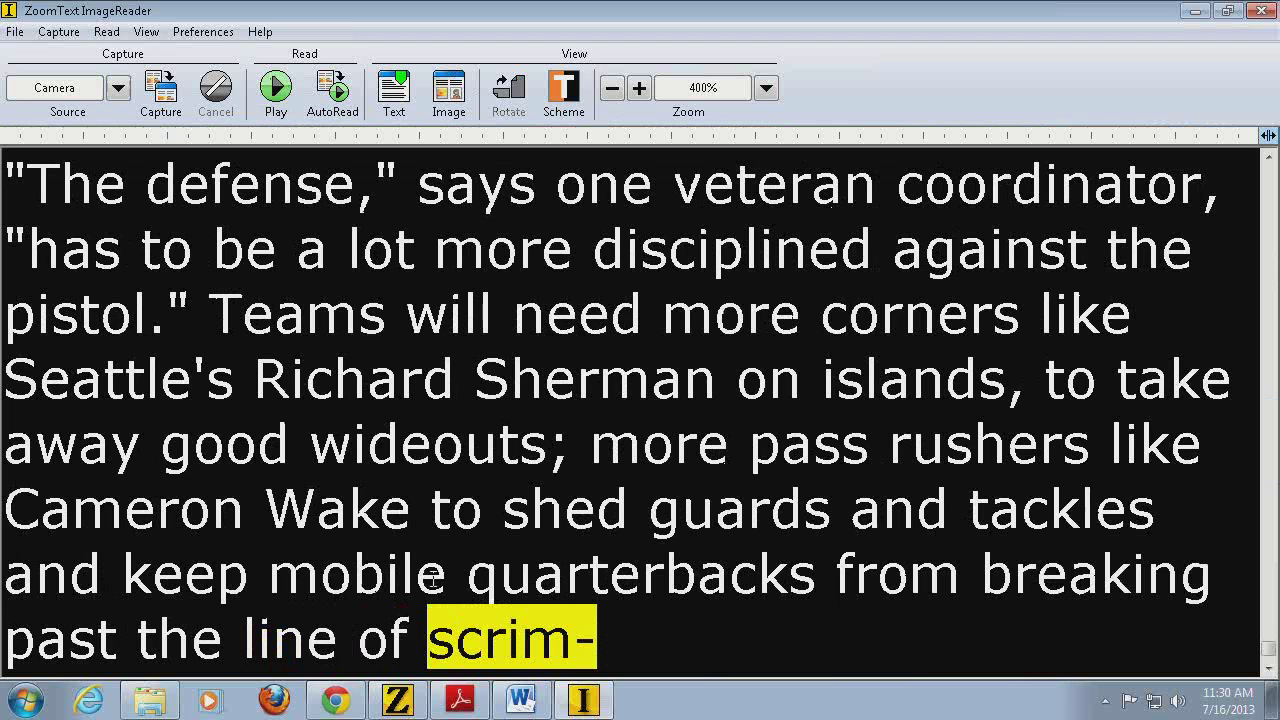
{"action": "left_click_drag", "start_coordinate": [1268, 640], "coordinate": [1268, 665]}
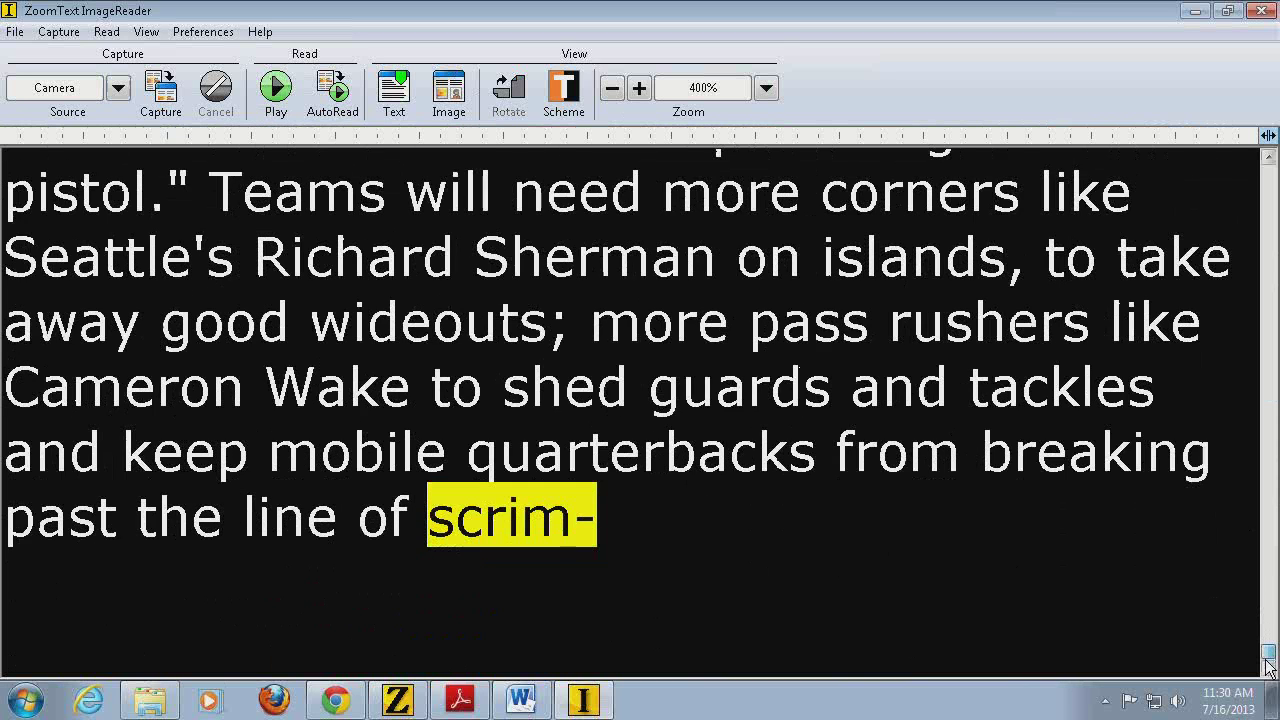
{"action": "left_click", "coordinate": [448, 88]}
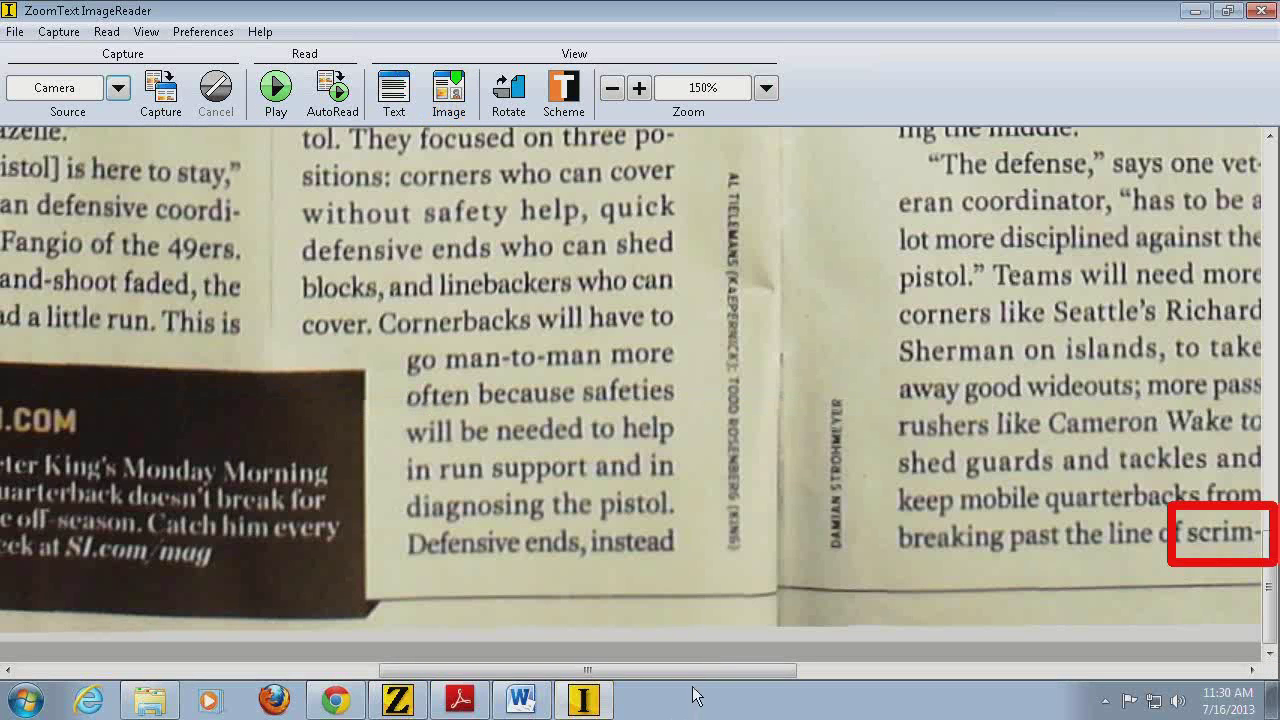
Look over the right-hand magazine page at 150% zoom, including its last two columns, and reduce the zoom to 50%
{"action": "left_click_drag", "start_coordinate": [785, 677], "coordinate": [1018, 660]}
{"action": "left_click_drag", "start_coordinate": [1268, 605], "coordinate": [1250, 190]}
{"action": "left_click_drag", "start_coordinate": [857, 672], "coordinate": [989, 672]}
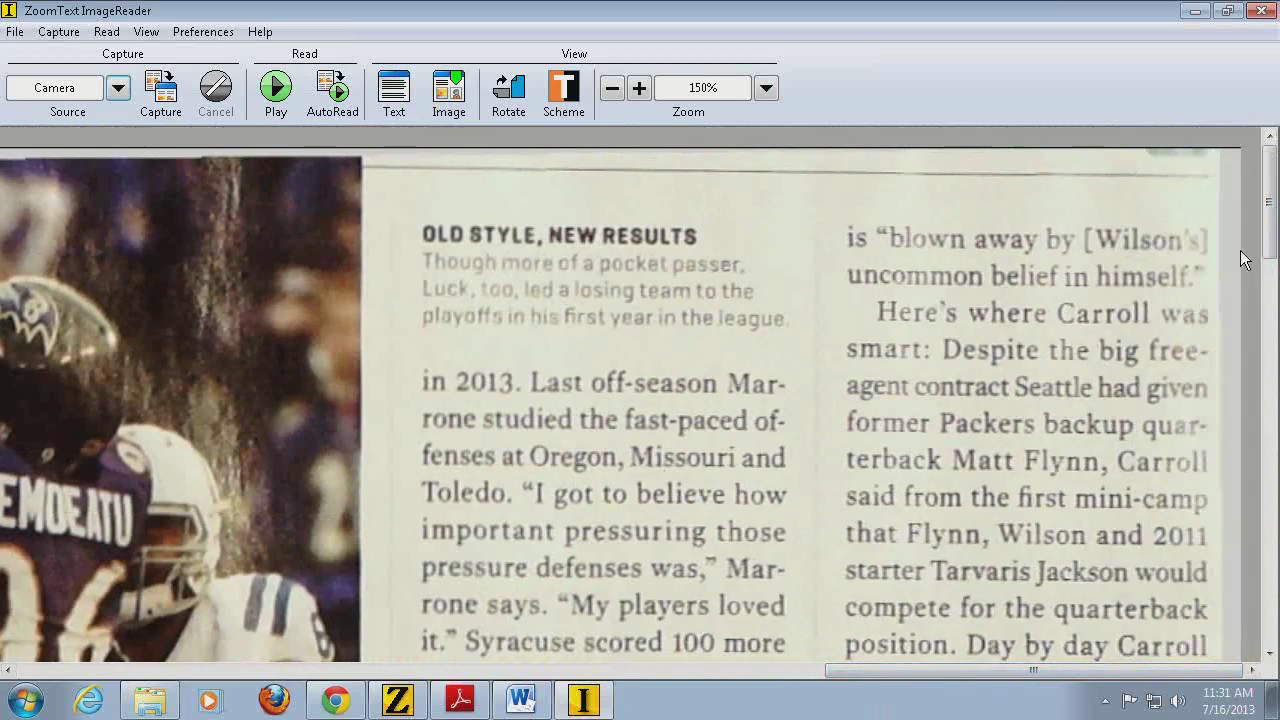
{"action": "left_click_drag", "start_coordinate": [1270, 235], "coordinate": [1272, 390]}
{"action": "left_click_drag", "start_coordinate": [1028, 670], "coordinate": [870, 670]}
{"action": "left_click", "coordinate": [611, 88]}
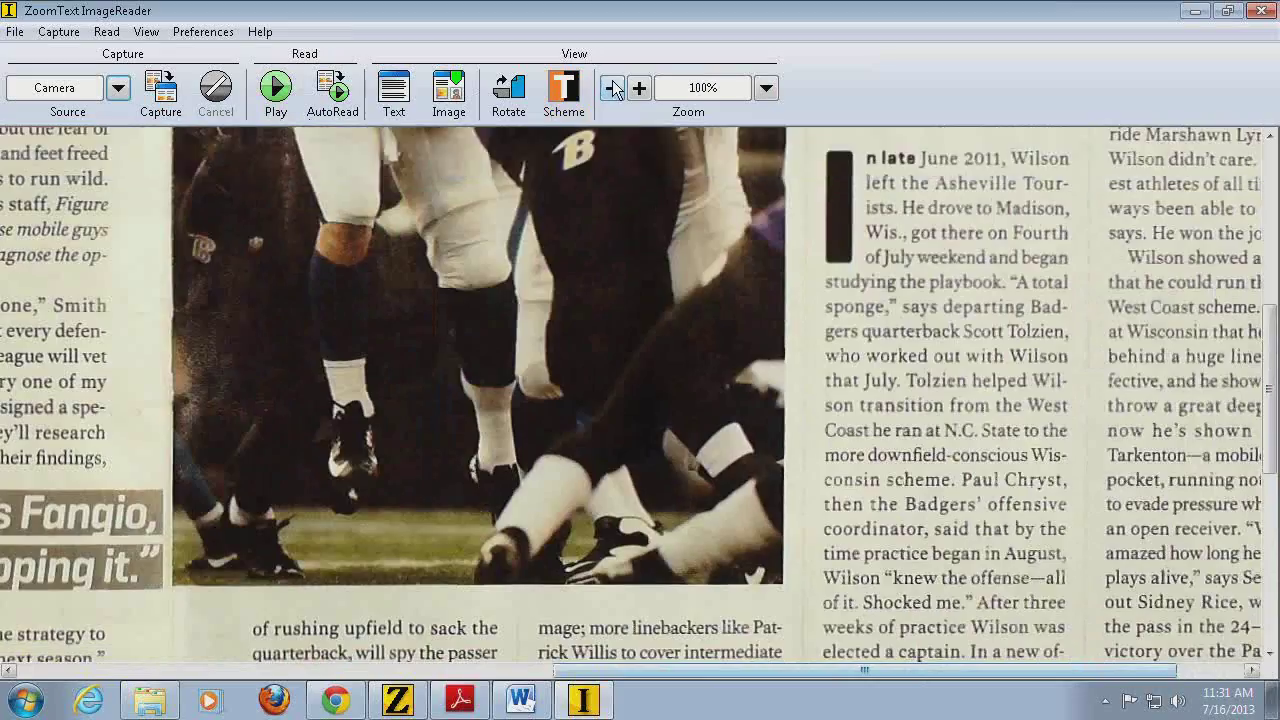
{"action": "left_click", "coordinate": [611, 88]}
{"action": "left_click", "coordinate": [611, 88]}
Read the spread aloud from the "says he" ending of the Seahawks column, pause the reading, and return to the image view
{"action": "left_click_drag", "start_coordinate": [1276, 367], "coordinate": [1262, 530]}
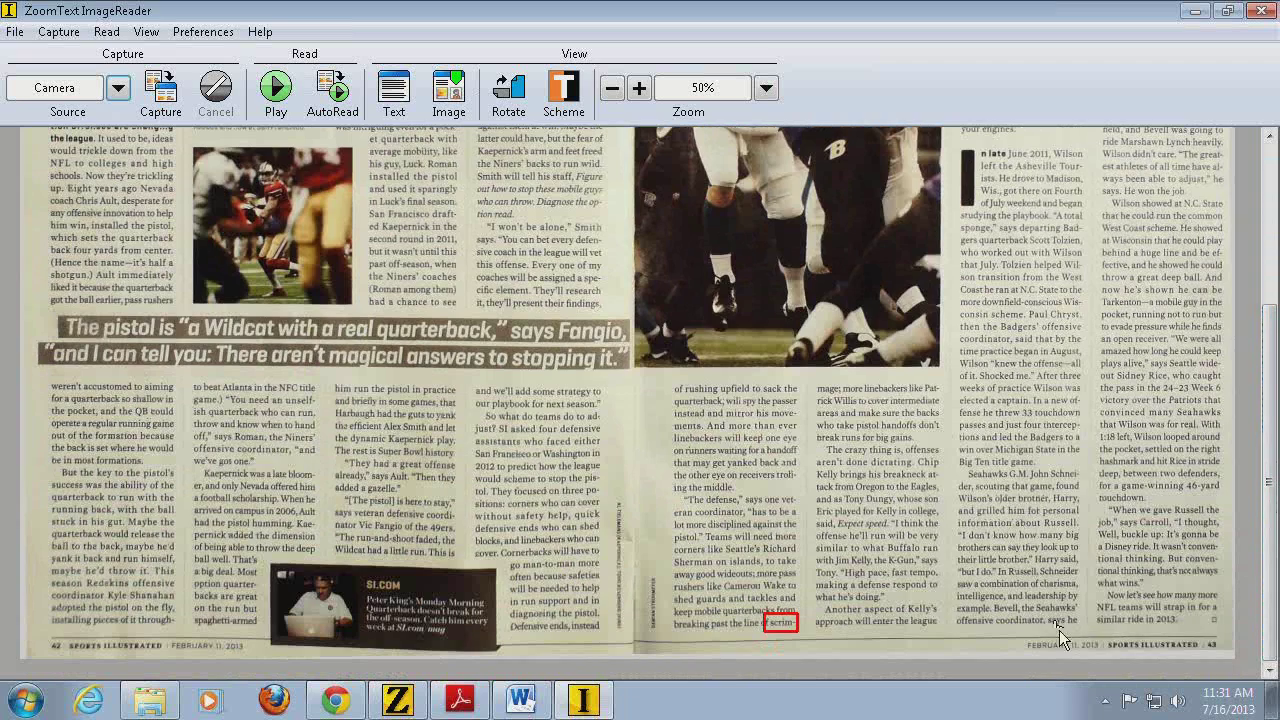
{"action": "left_click", "coordinate": [1059, 630]}
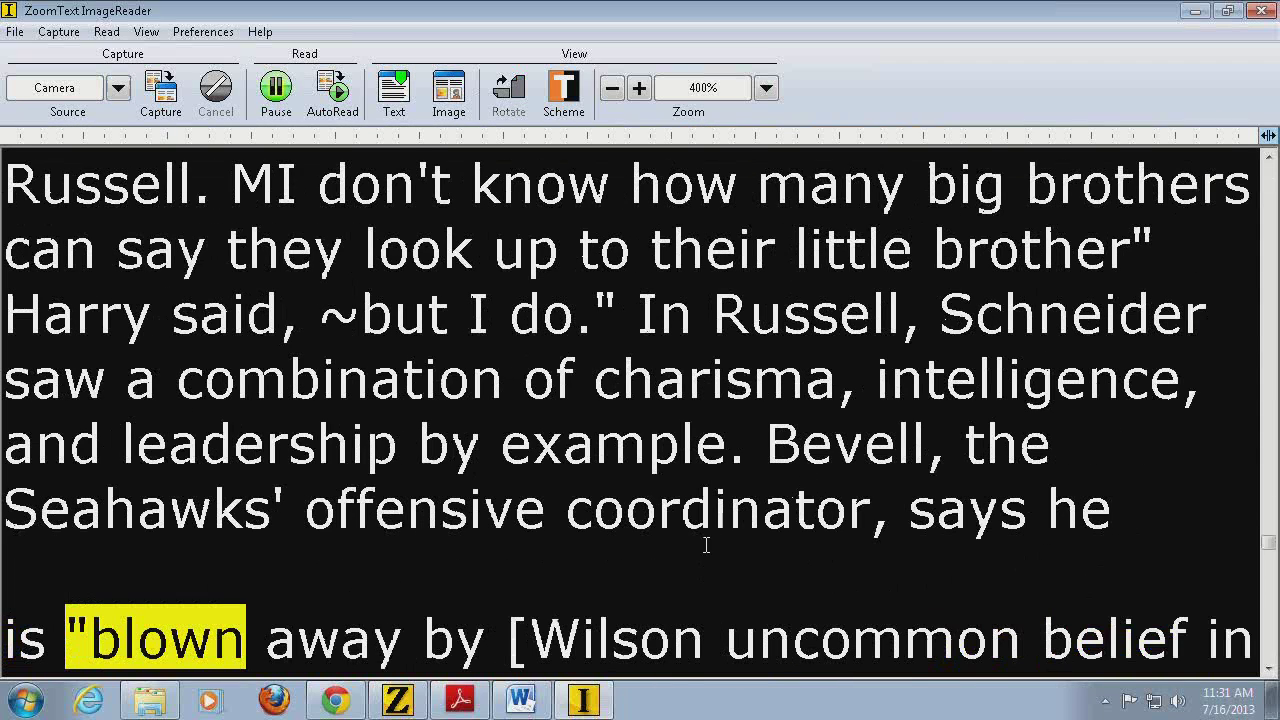
{"action": "left_click", "coordinate": [275, 92]}
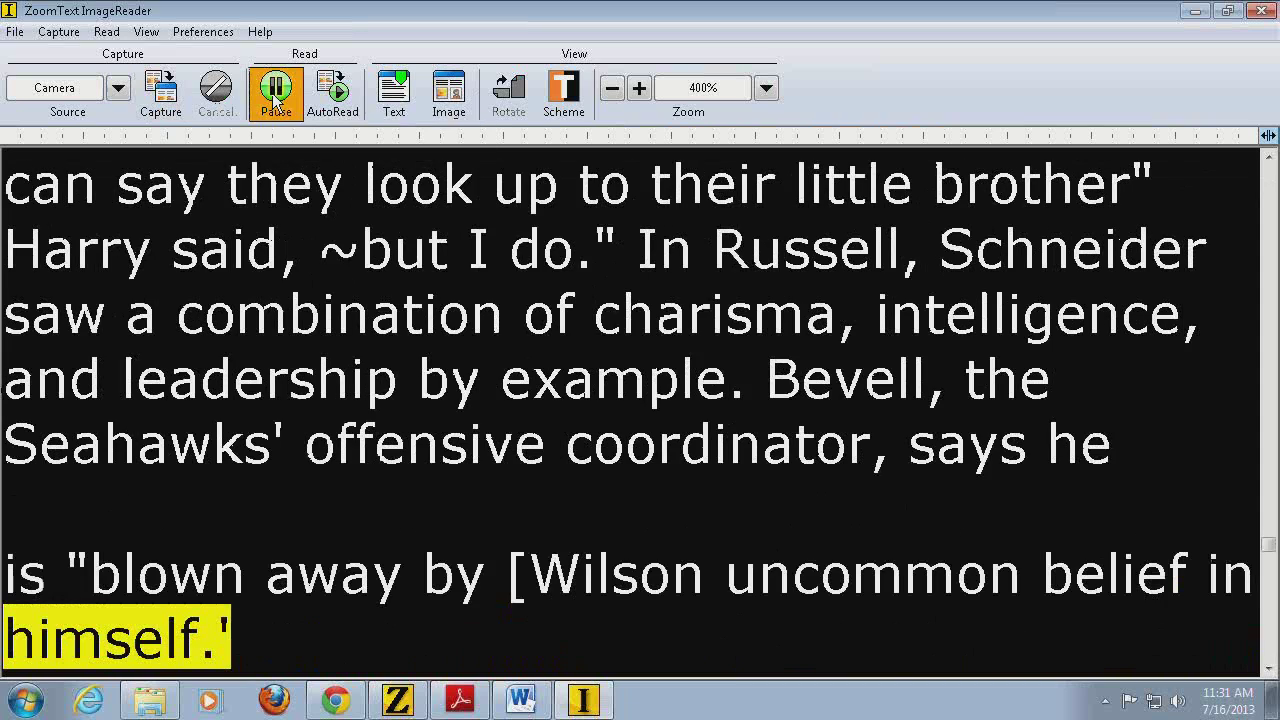
{"action": "left_click", "coordinate": [448, 92]}
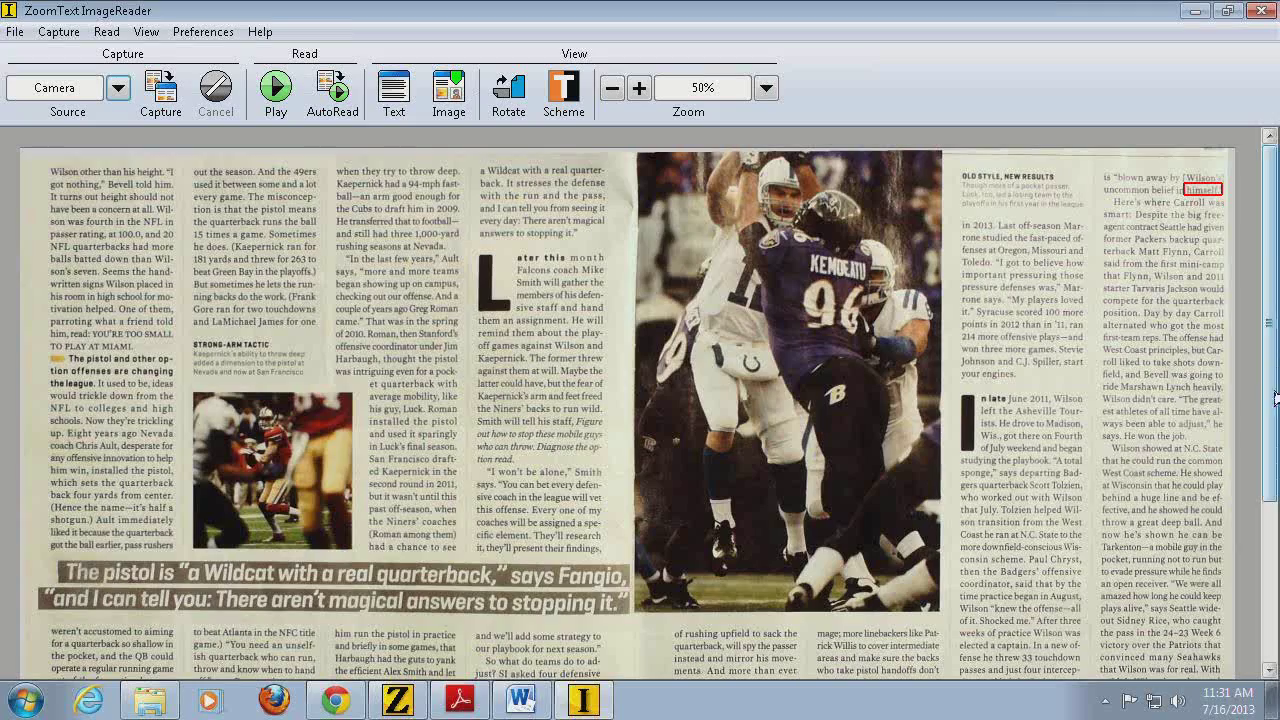
{"action": "left_click_drag", "start_coordinate": [1273, 397], "coordinate": [1276, 338]}
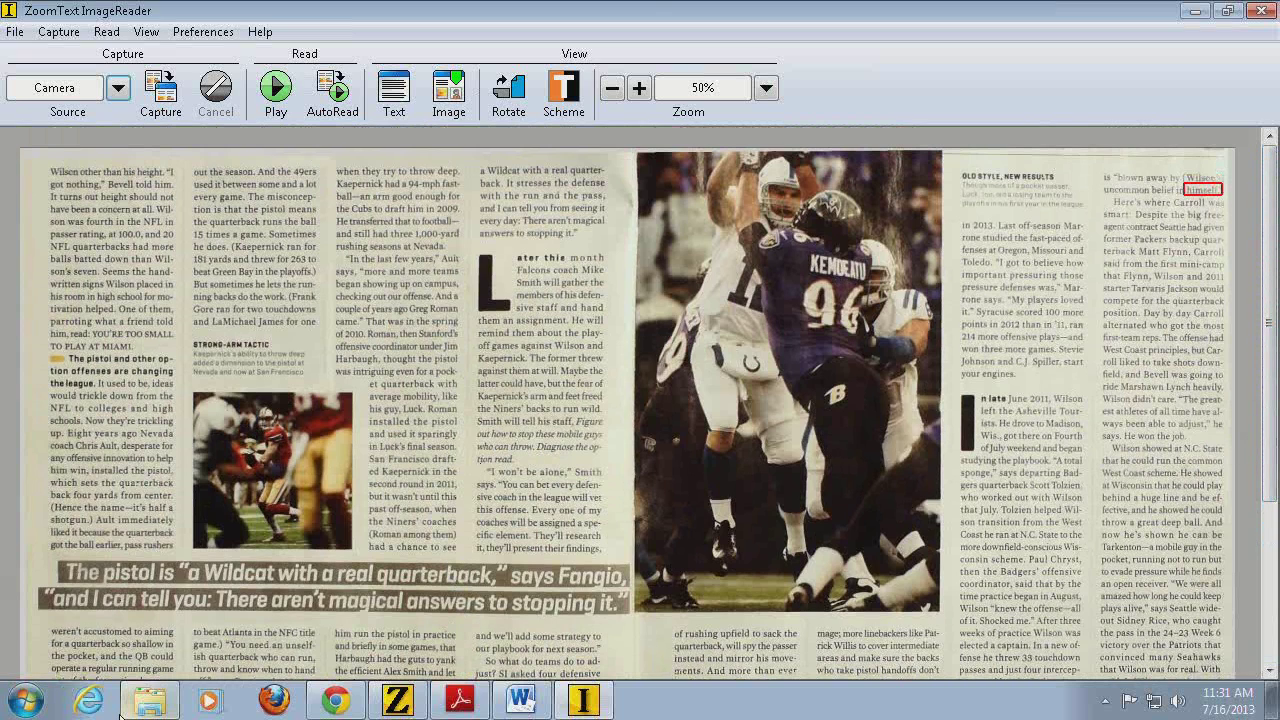
Launch iTunes, browse the ZoomText Recorder playlist to its end, select the Test track, and switch back to ZoomText ImageReader
{"action": "key", "text": "super"}
{"action": "type", "text": "itunes"}
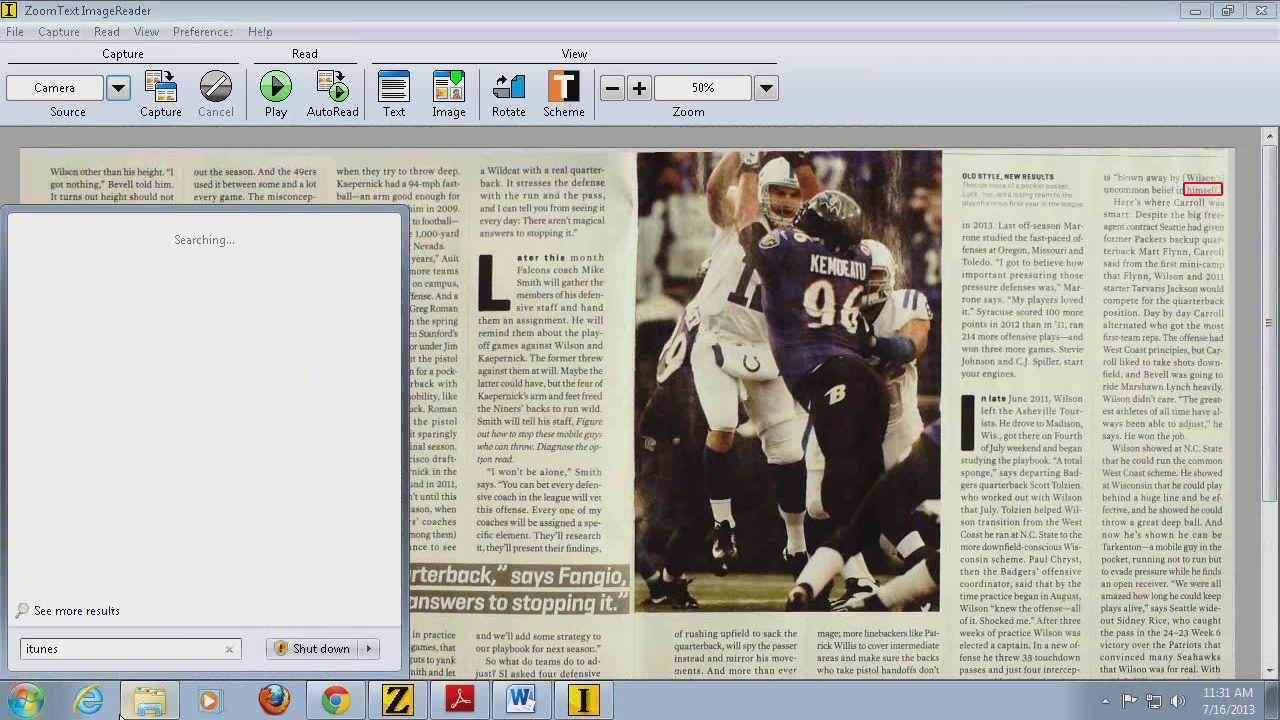
{"action": "key", "text": "Return"}
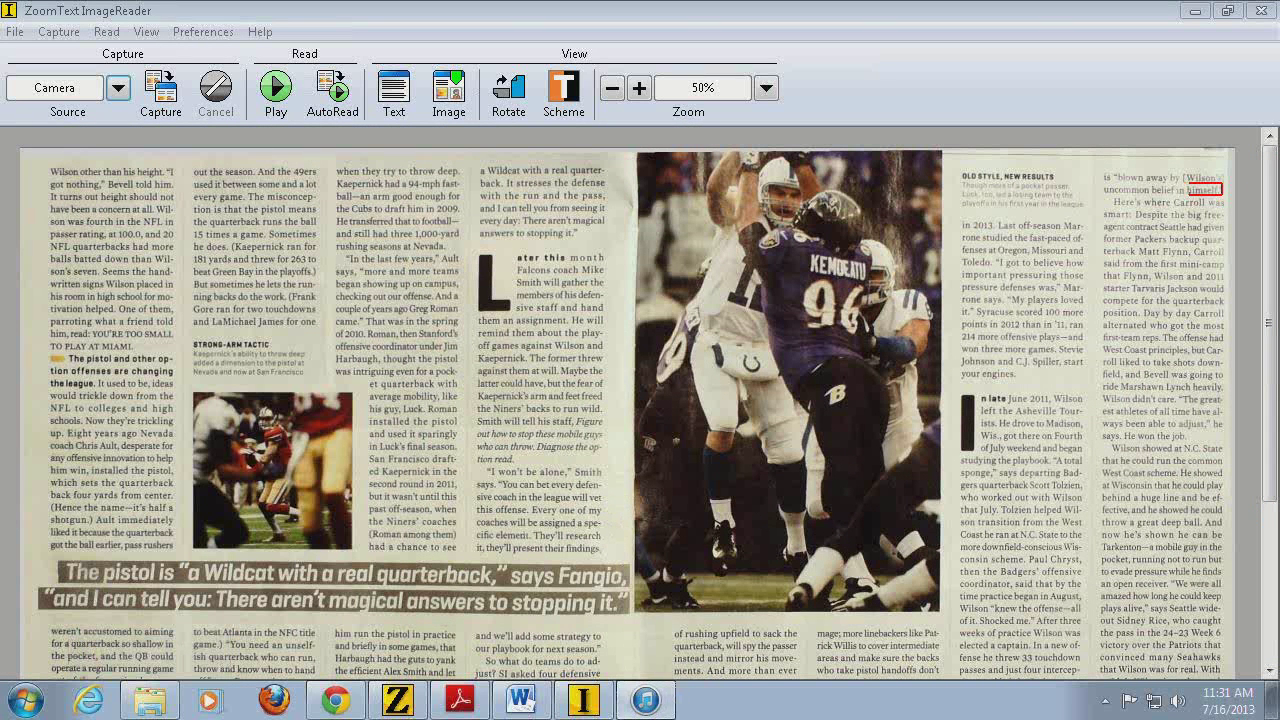
{"action": "mouse_move", "coordinate": [640, 713]}
{"action": "left_click", "coordinate": [640, 712]}
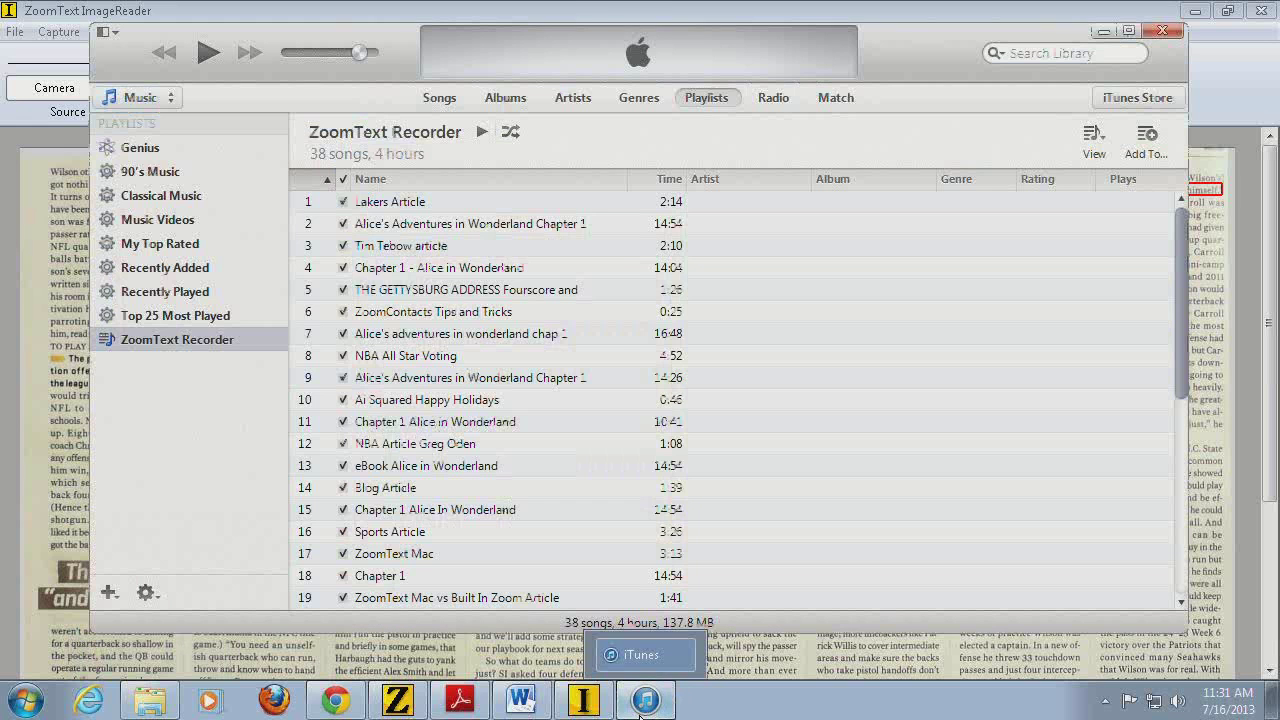
{"action": "left_click_drag", "start_coordinate": [1182, 306], "coordinate": [1128, 571]}
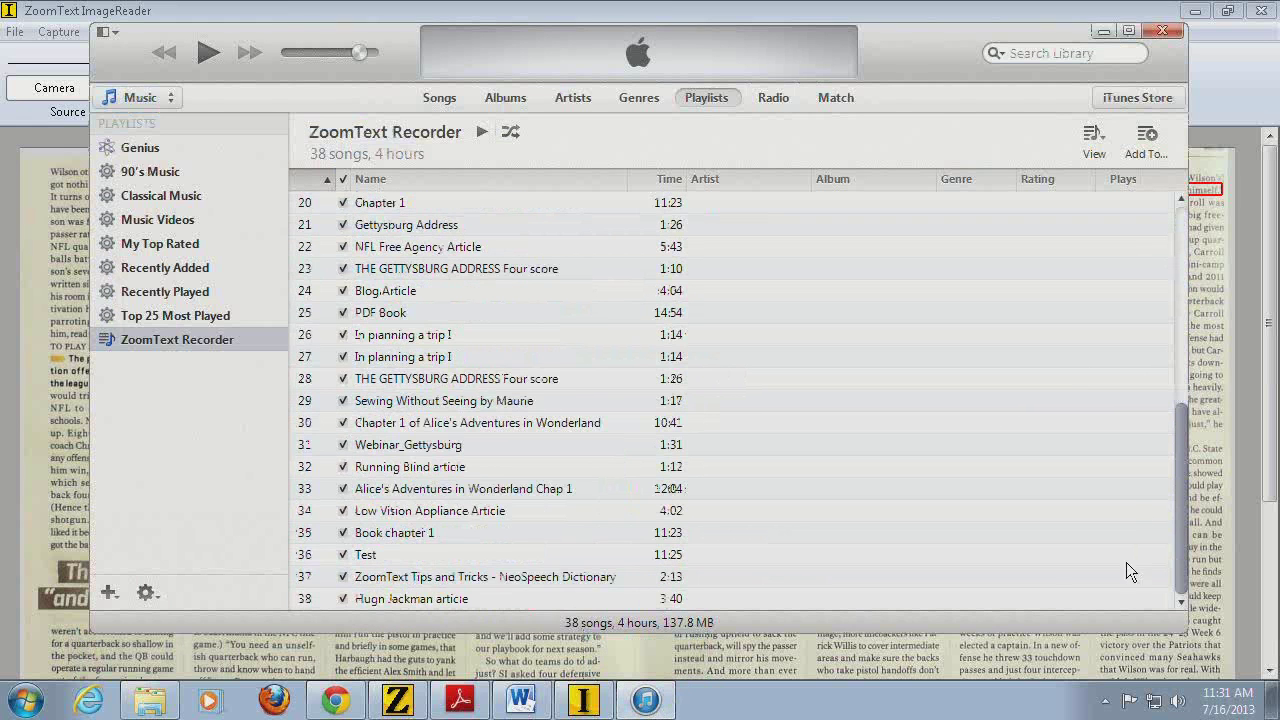
{"action": "left_click", "coordinate": [512, 562]}
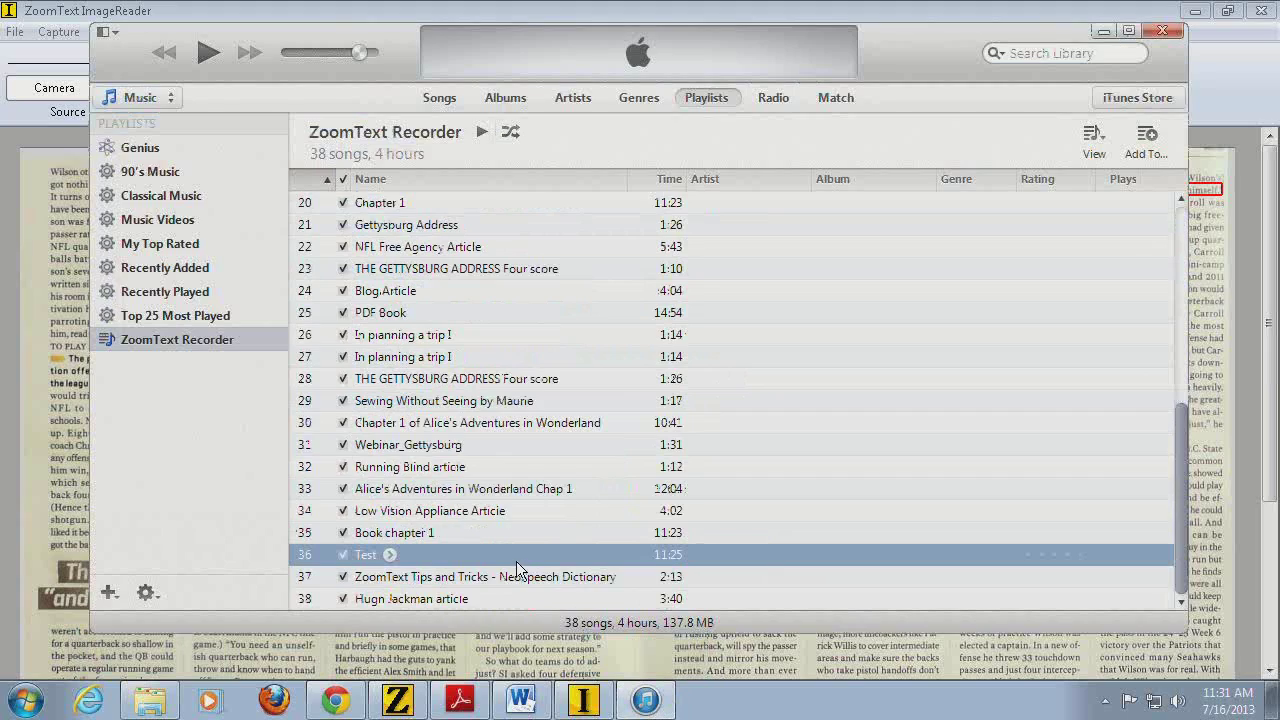
{"action": "left_click", "coordinate": [560, 10]}
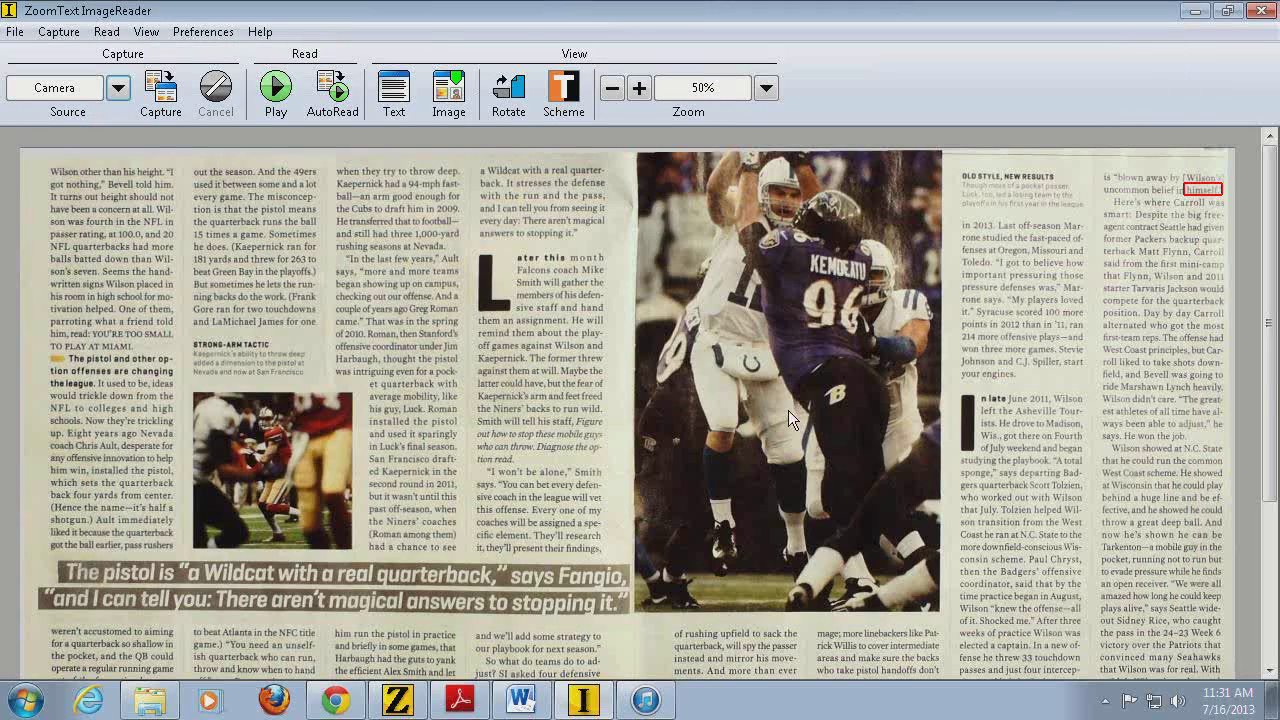
Place the reading marker on the word "for" before "two touchdowns" and view the lower half of the spread
{"action": "left_click_drag", "start_coordinate": [1276, 385], "coordinate": [1228, 376]}
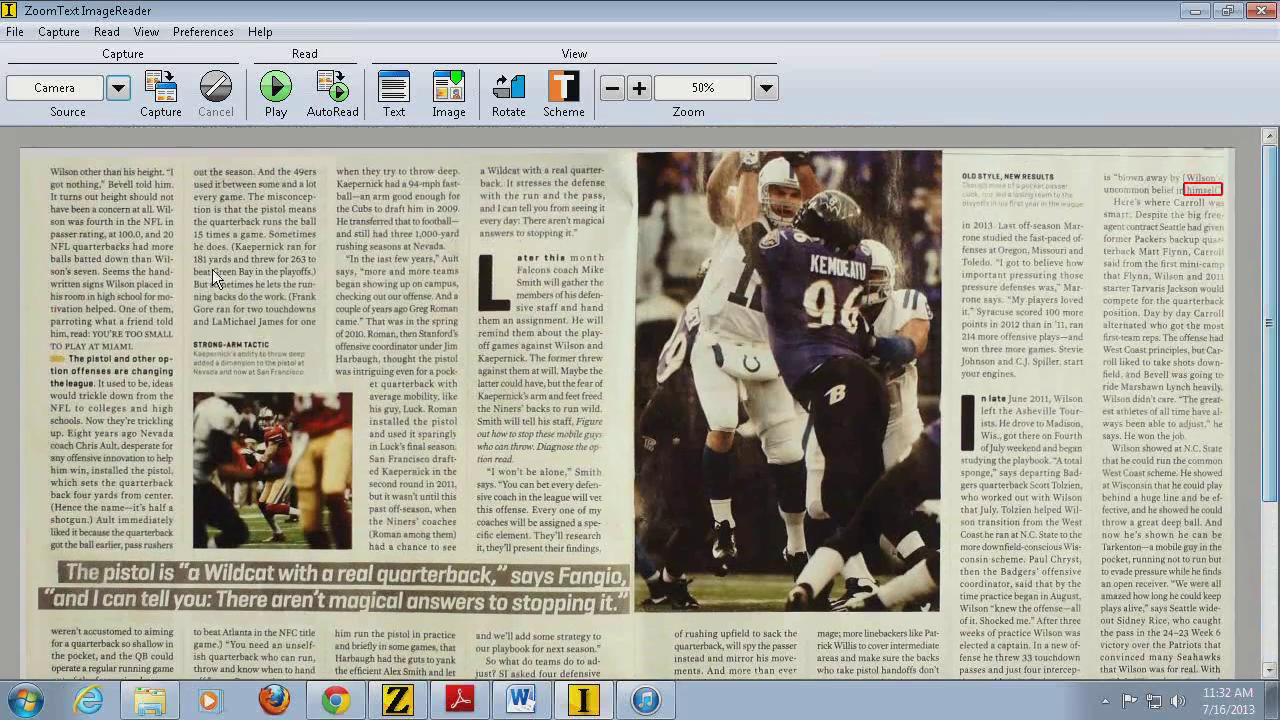
{"action": "left_click", "coordinate": [235, 309]}
{"action": "left_click", "coordinate": [233, 110]}
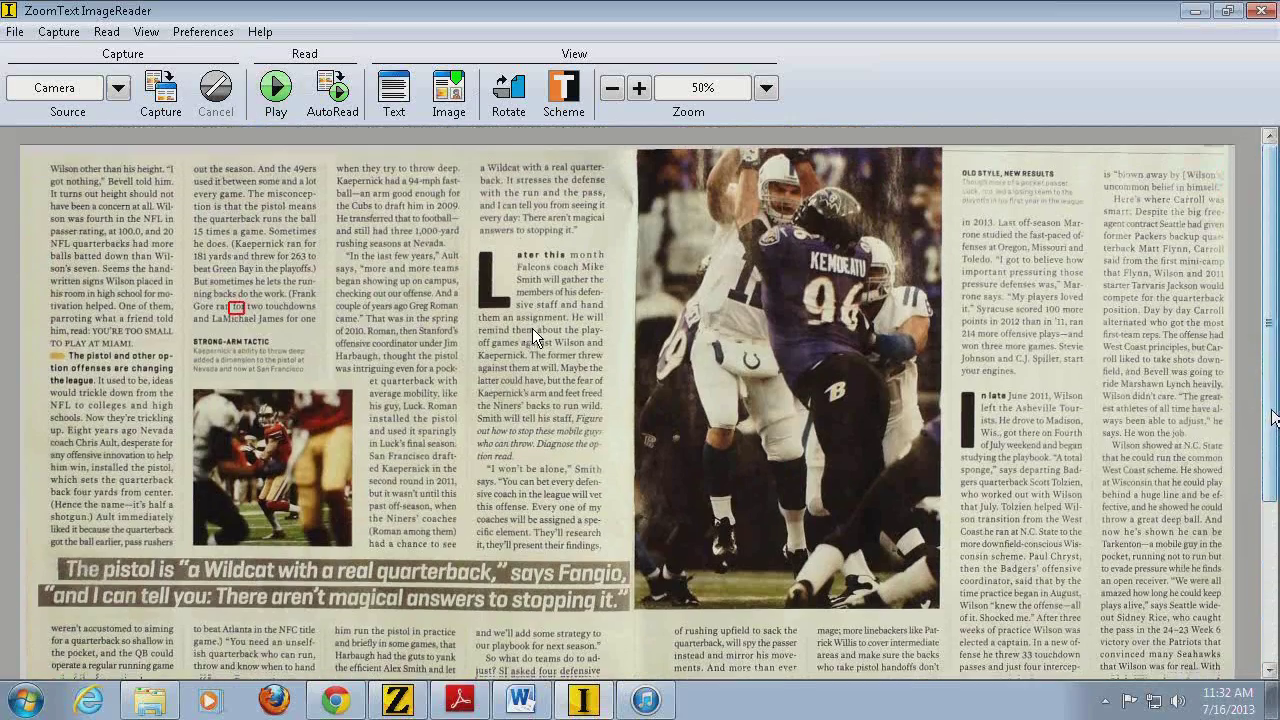
{"action": "left_click_drag", "start_coordinate": [1265, 408], "coordinate": [1265, 568]}
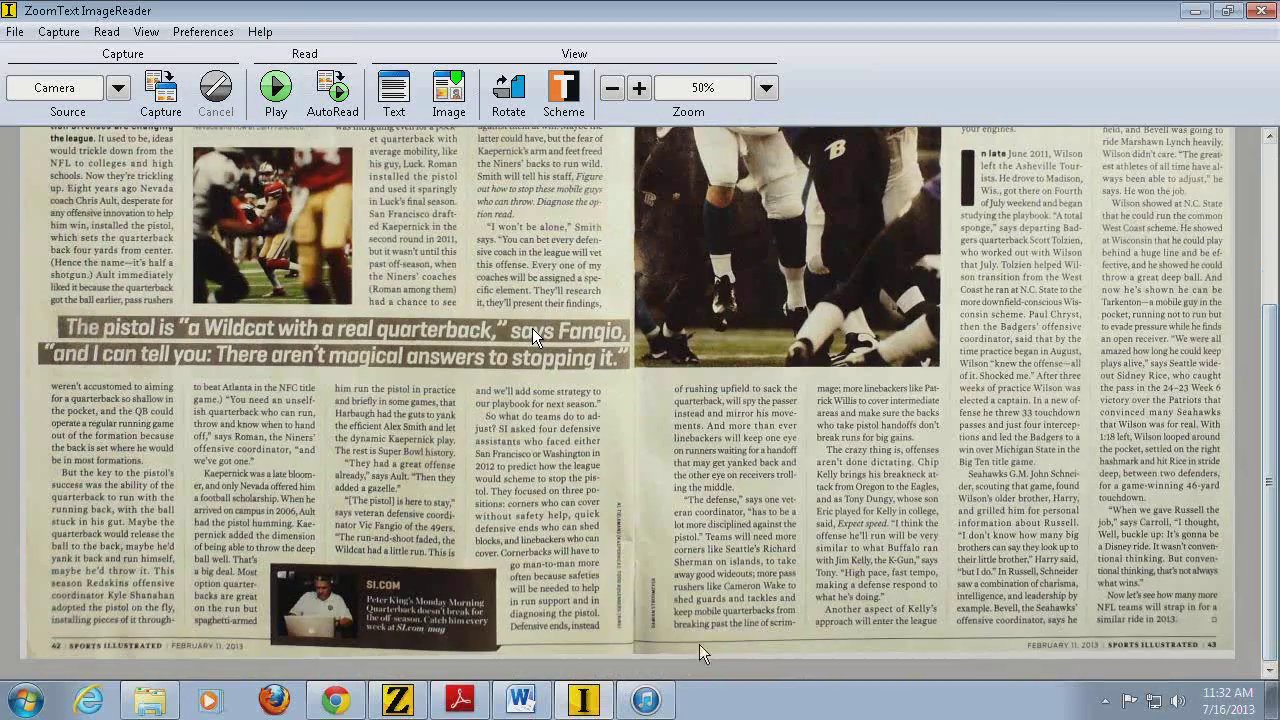
Show the football spread as text at 400% and look through it to its last line
{"action": "left_click", "coordinate": [410, 90]}
{"action": "left_click_drag", "start_coordinate": [1270, 230], "coordinate": [1247, 605]}
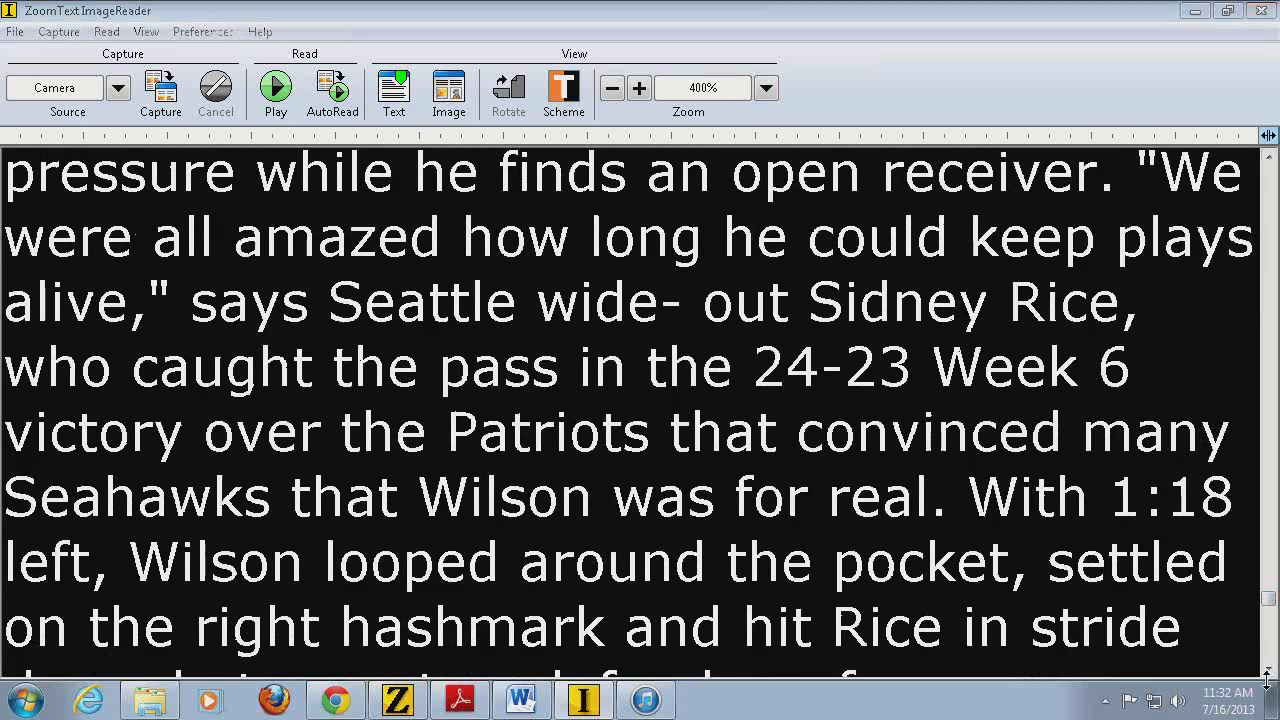
{"action": "left_click", "coordinate": [1270, 669]}
{"action": "left_click", "coordinate": [1269, 668]}
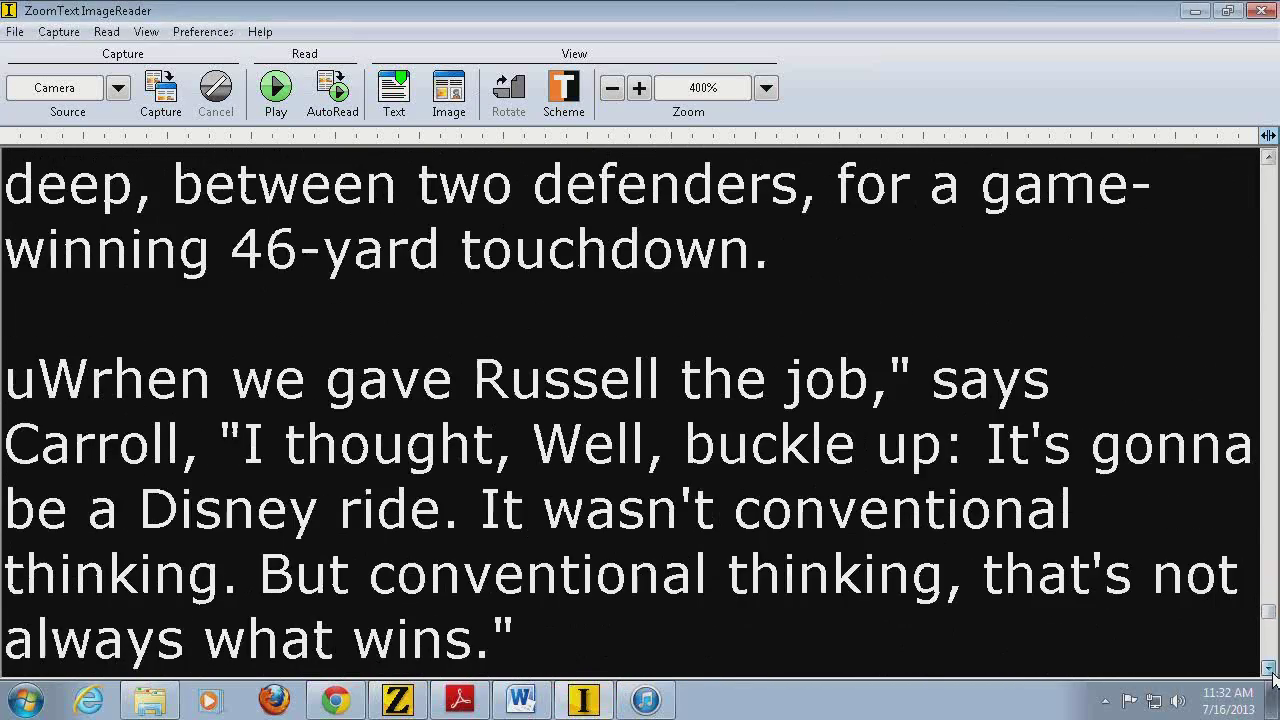
{"action": "left_click", "coordinate": [1270, 669]}
{"action": "left_click", "coordinate": [1270, 669]}
{"action": "left_click", "coordinate": [1270, 669]}
{"action": "left_click", "coordinate": [1270, 669]}
{"action": "left_click", "coordinate": [1270, 669]}
{"action": "left_click", "coordinate": [1270, 669]}
{"action": "left_click", "coordinate": [1270, 669]}
{"action": "left_click", "coordinate": [1270, 669]}
{"action": "left_click", "coordinate": [1270, 669]}
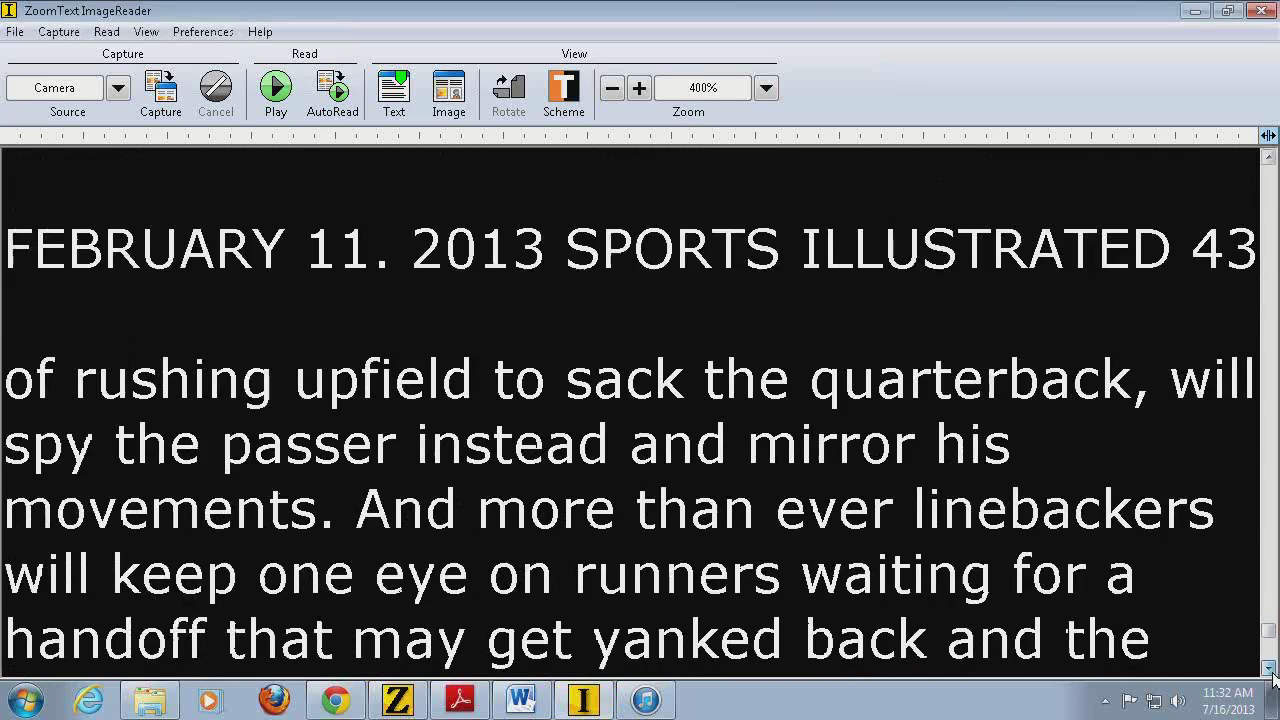
{"action": "left_click", "coordinate": [1270, 669]}
{"action": "left_click", "coordinate": [1270, 669]}
{"action": "left_click", "coordinate": [1270, 669]}
{"action": "left_click", "coordinate": [1270, 669]}
{"action": "left_click", "coordinate": [1270, 669]}
{"action": "left_click", "coordinate": [1270, 669]}
{"action": "left_click", "coordinate": [1270, 669]}
{"action": "left_click", "coordinate": [1270, 669]}
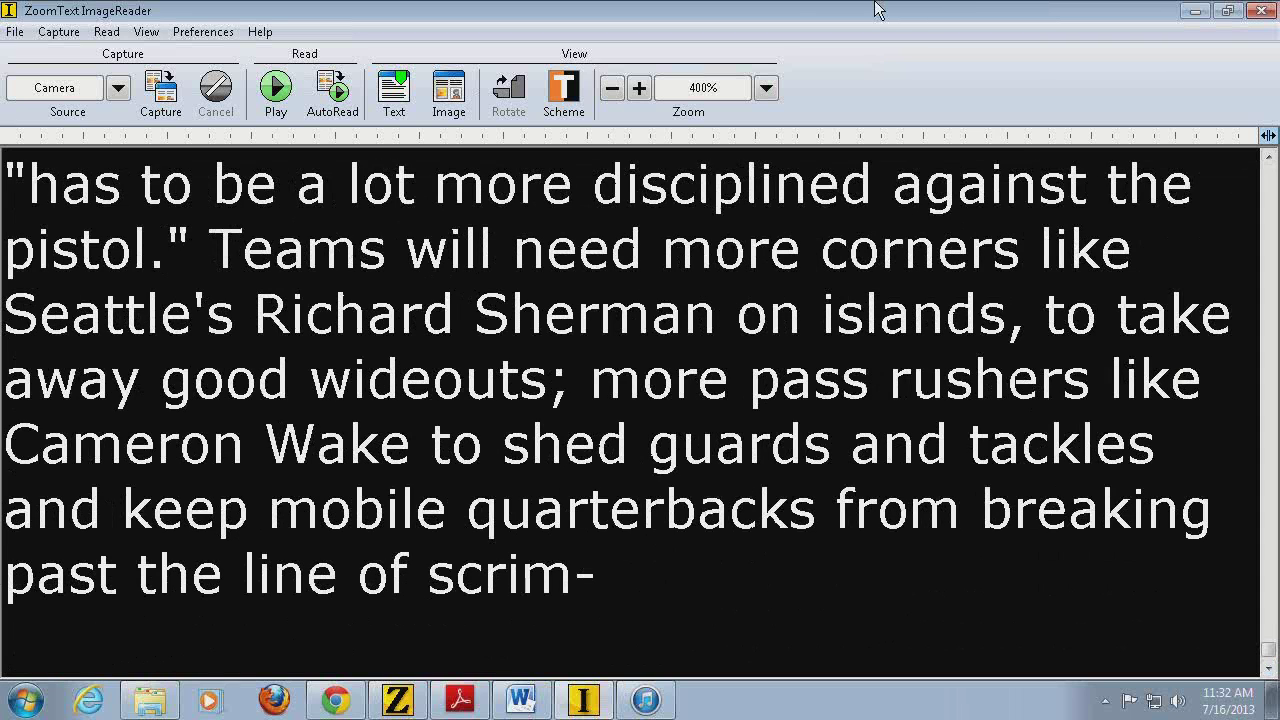
Start a new camera capture and confirm the camera preferences with the Adesso Nuscan 500/510 at 2592 x 1944 (5.0 MP)
{"action": "left_click", "coordinate": [147, 95]}
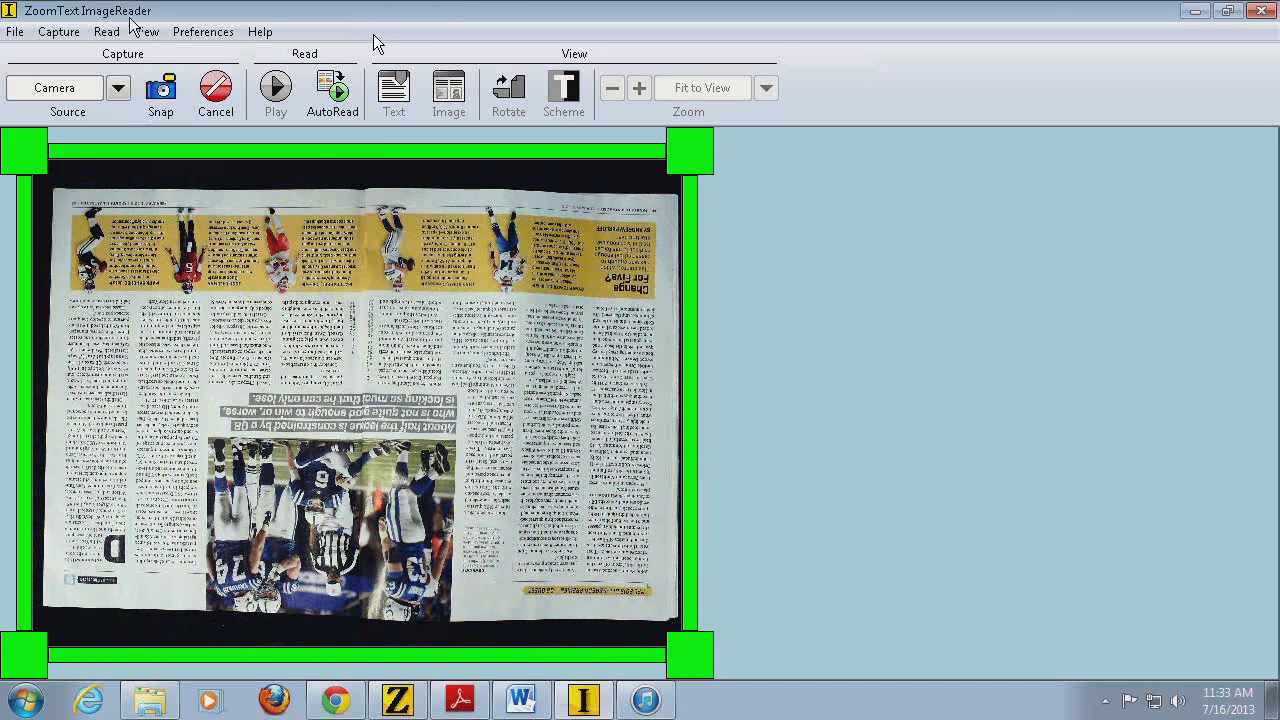
{"action": "left_click", "coordinate": [221, 32]}
{"action": "left_click", "coordinate": [230, 77]}
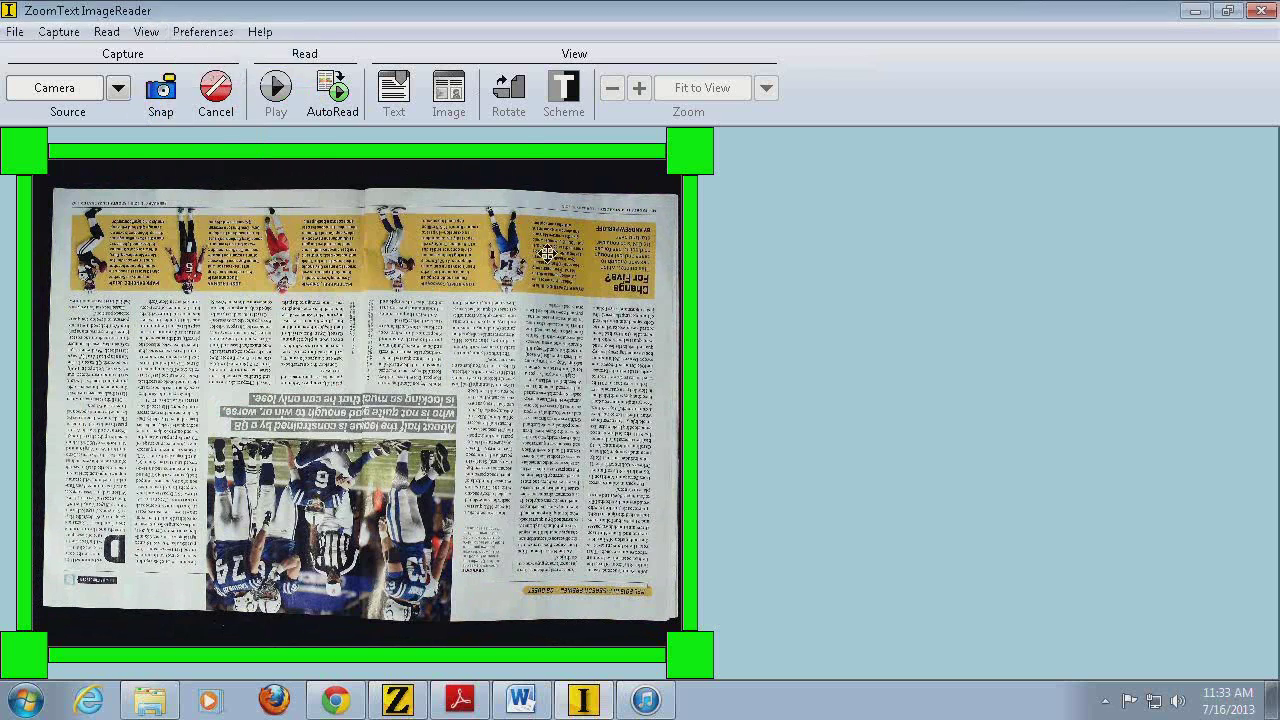
{"action": "left_click", "coordinate": [259, 201]}
{"action": "left_click", "coordinate": [262, 205]}
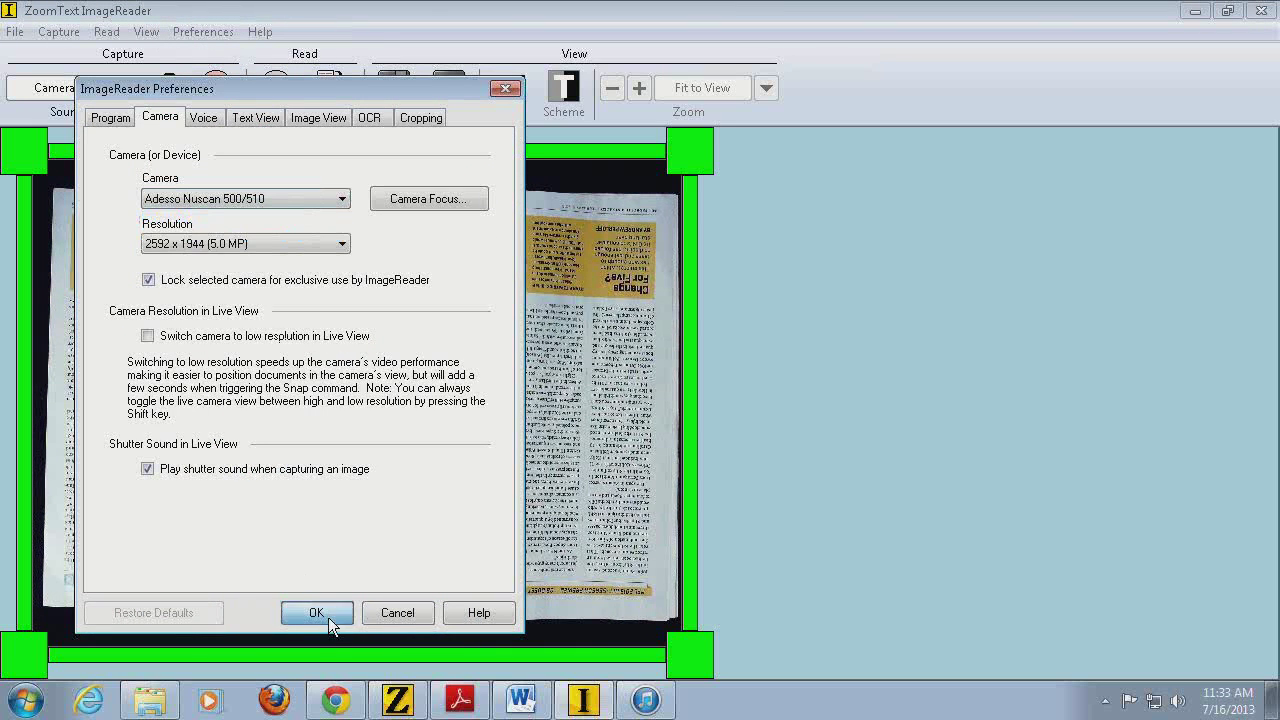
{"action": "left_click", "coordinate": [330, 614]}
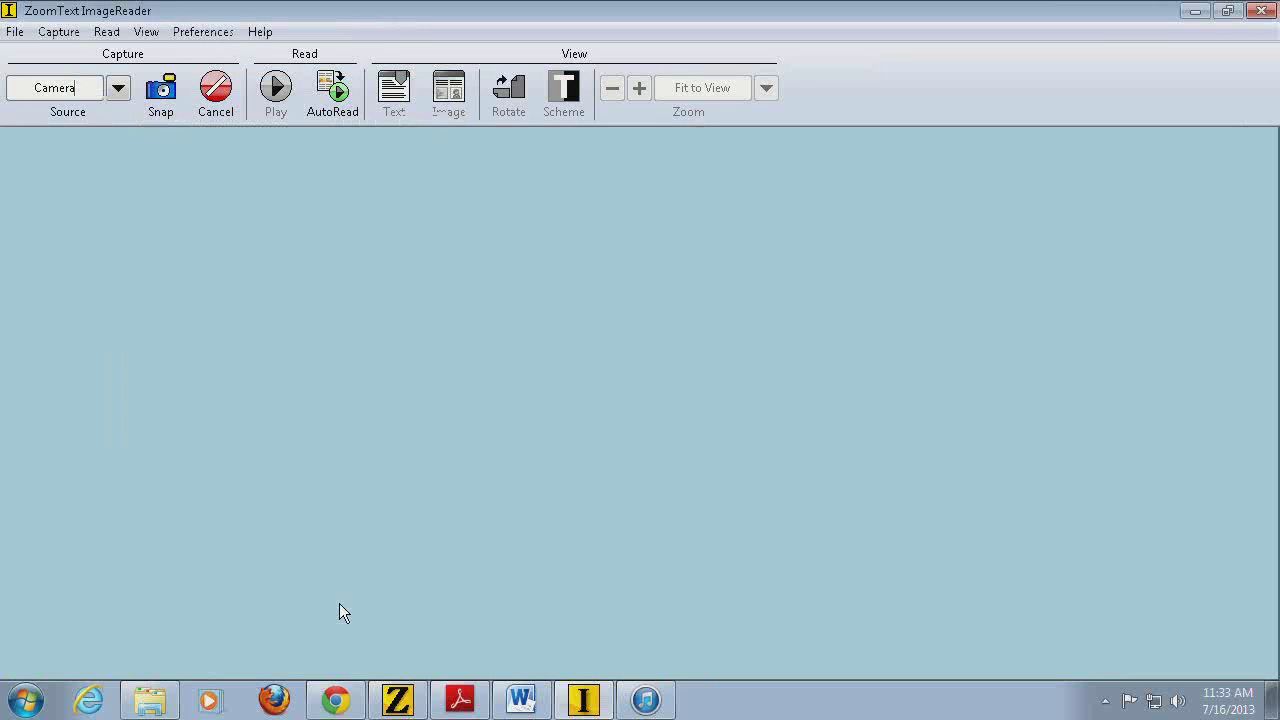
{"action": "key", "text": "Tab"}
{"action": "key", "text": "space"}
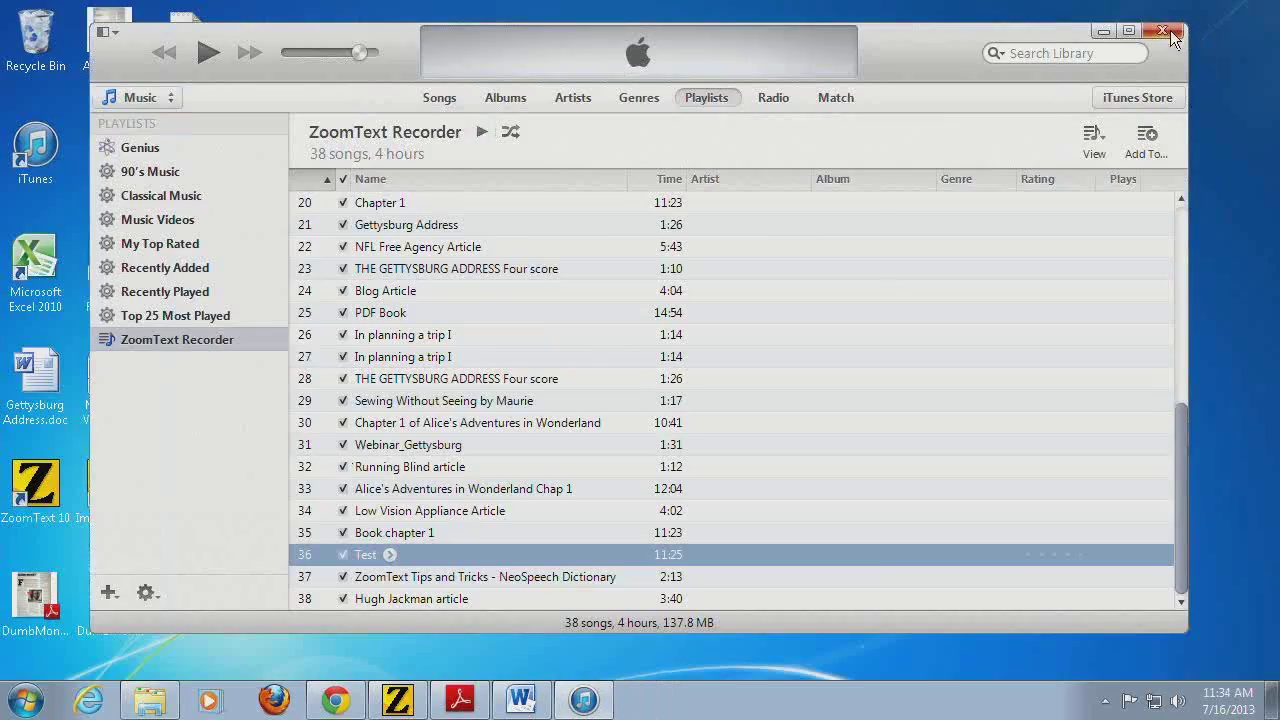
Close the iTunes window
{"action": "left_click", "coordinate": [1162, 31]}
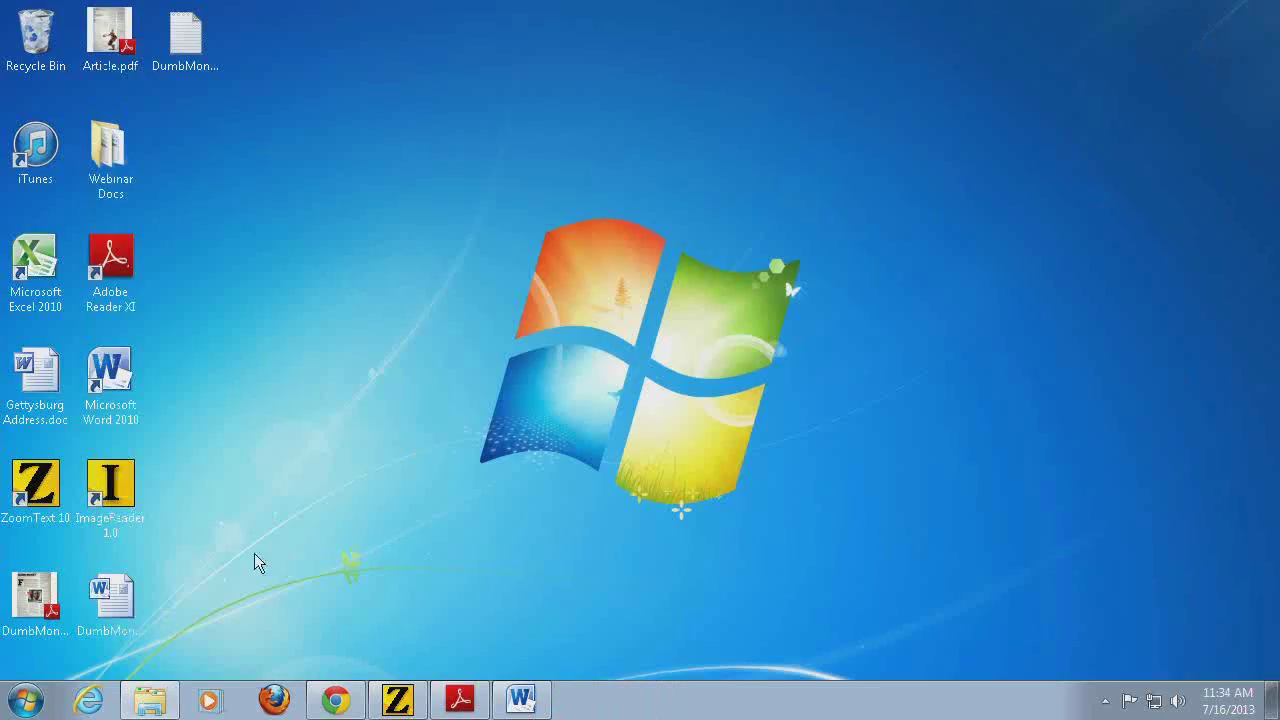
Launch ImageReader 1.0 and start a camera capture with a live preview of the printed ZoomText Tips and Tricks page
{"action": "double_click", "coordinate": [122, 505]}
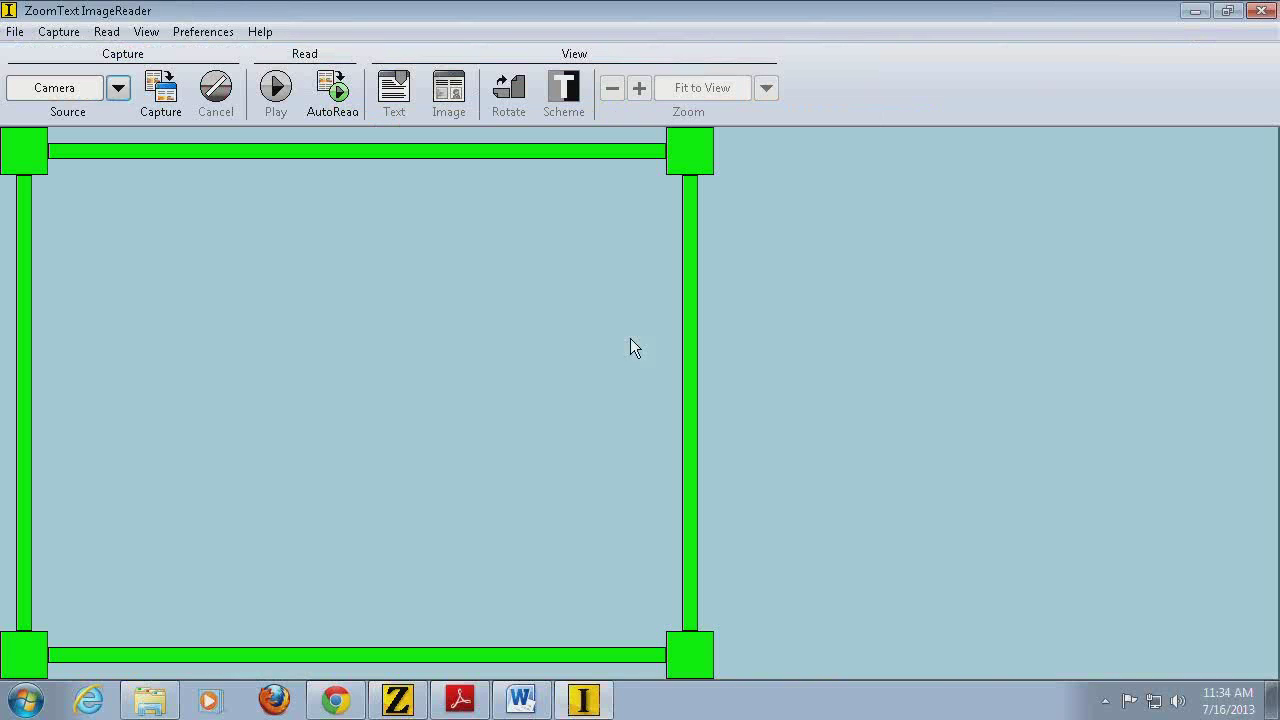
{"action": "key", "text": "Return"}
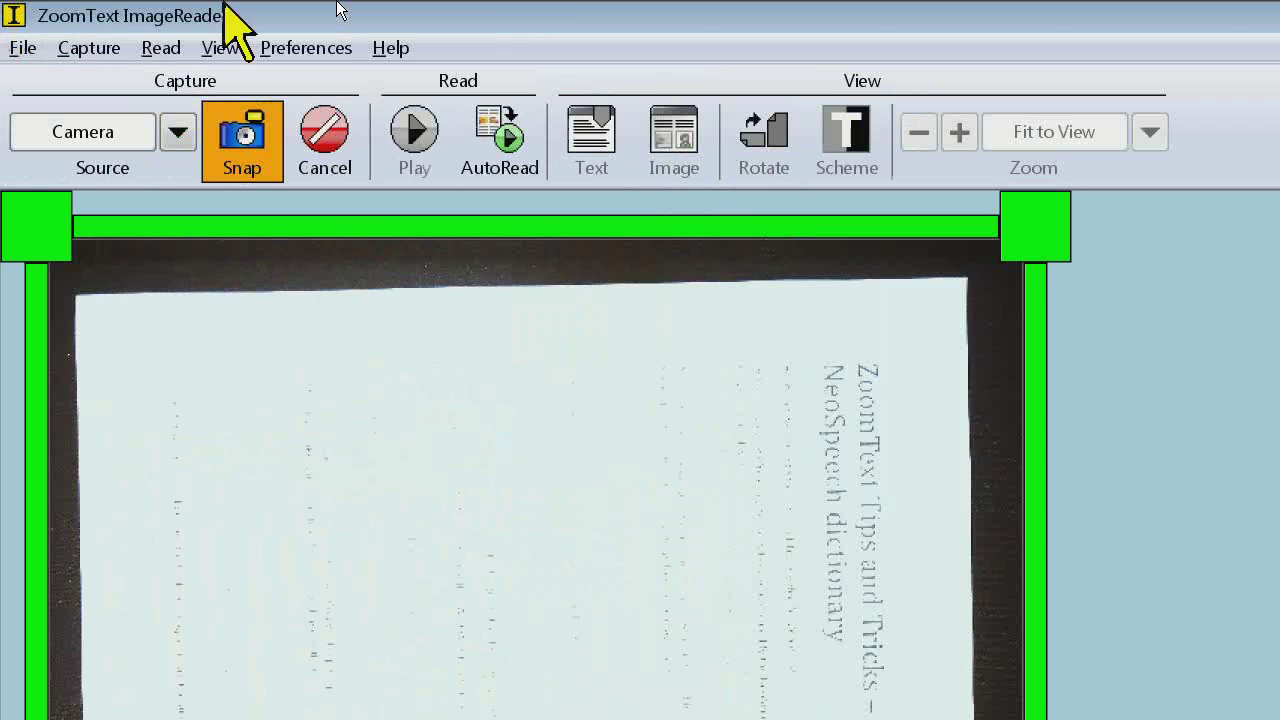
{"action": "key", "text": "Tab"}
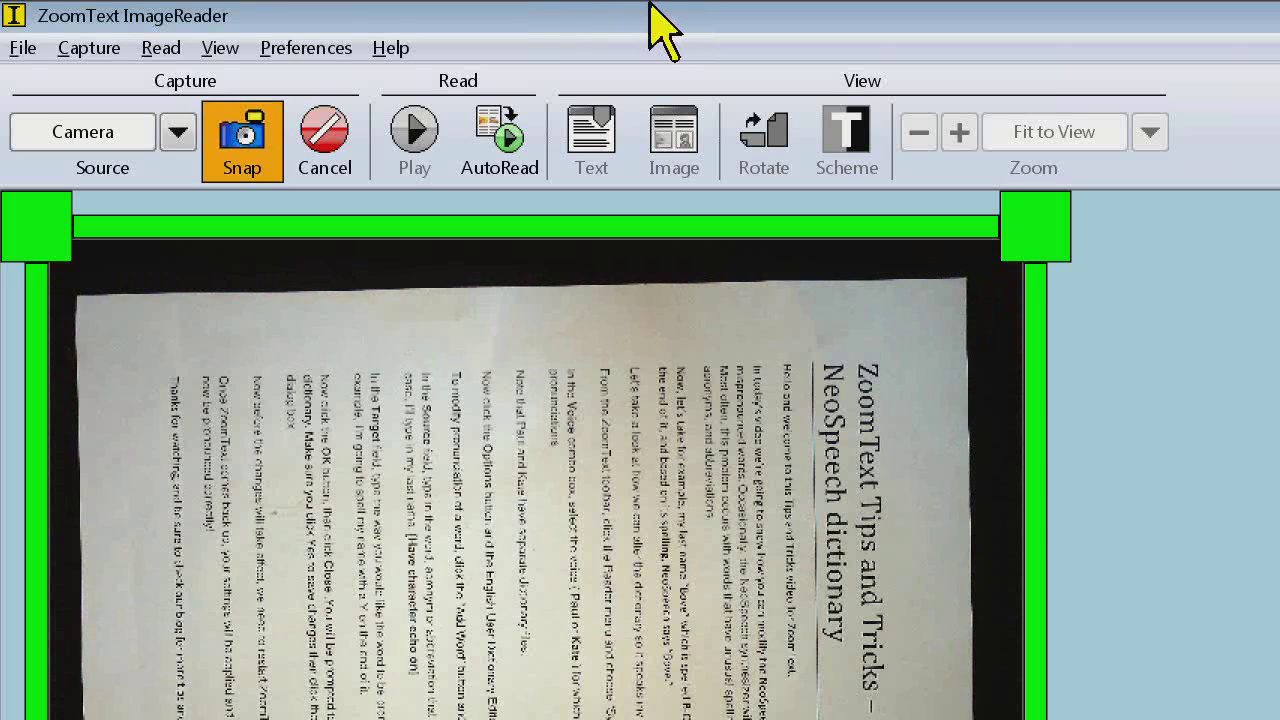
In the program preferences, have ZoomText track reading with Track Lines and confirm
{"action": "left_click", "coordinate": [343, 54]}
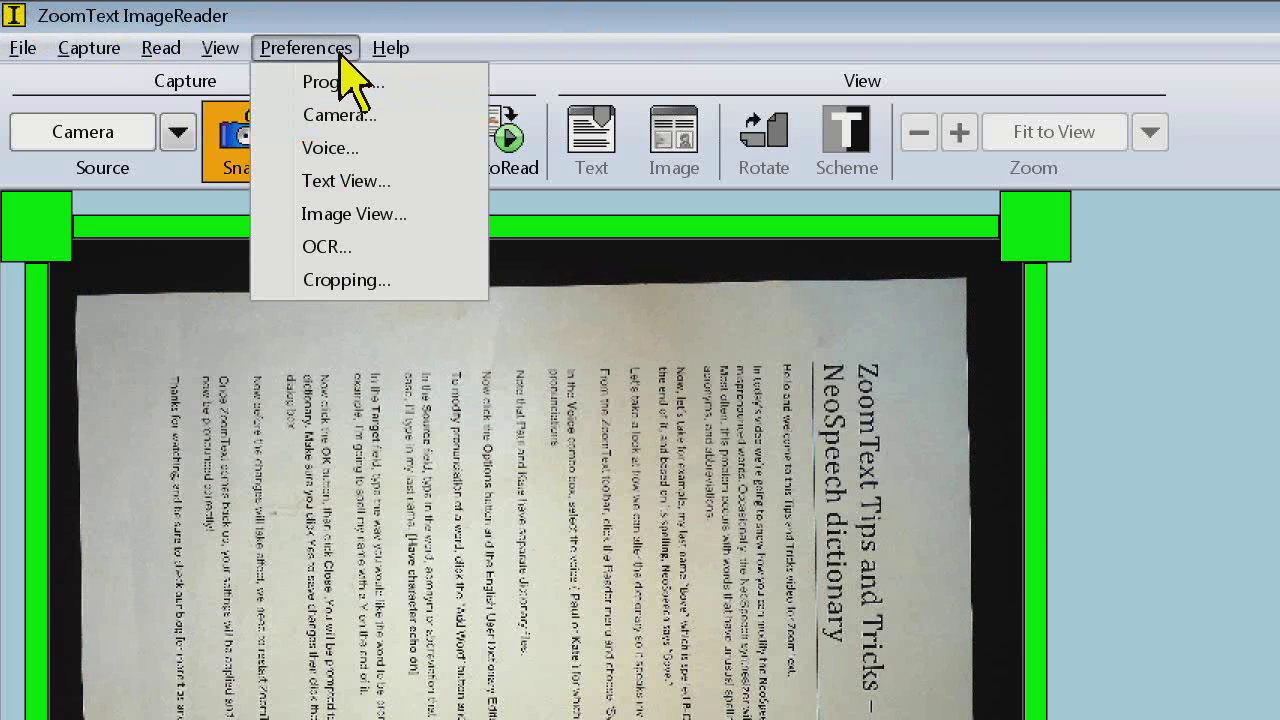
{"action": "left_click", "coordinate": [377, 7]}
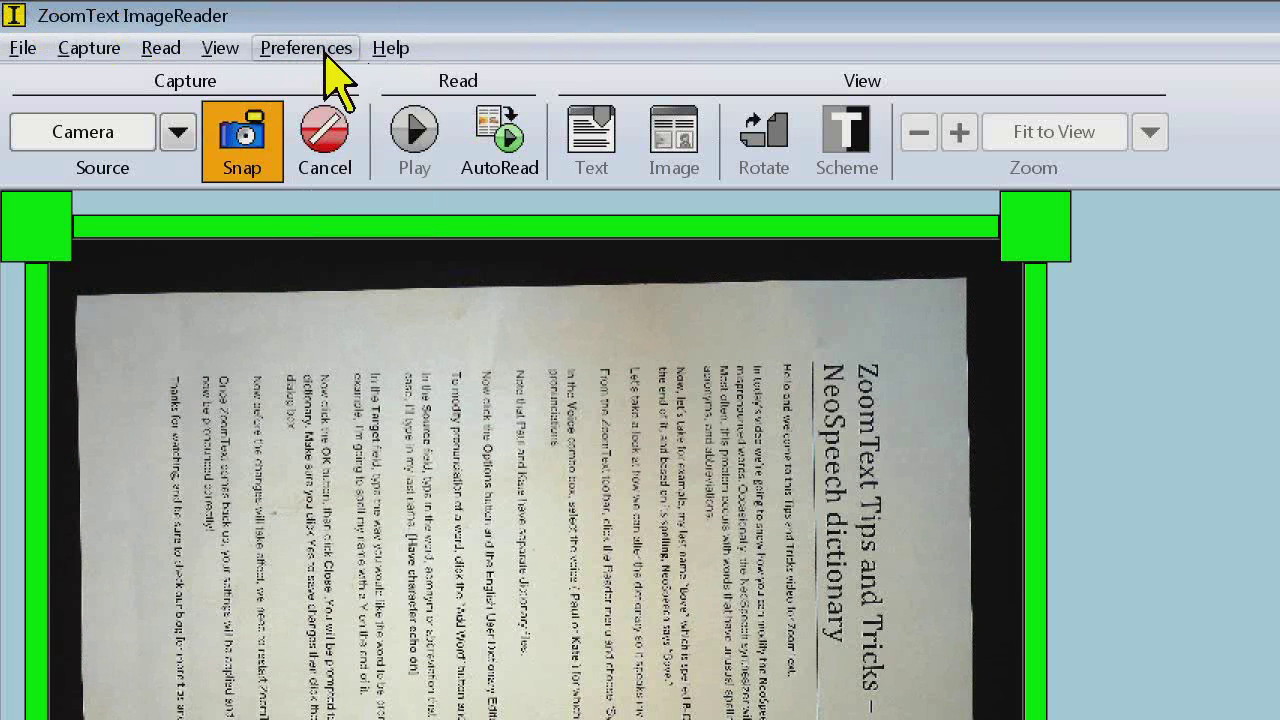
{"action": "left_click", "coordinate": [325, 50]}
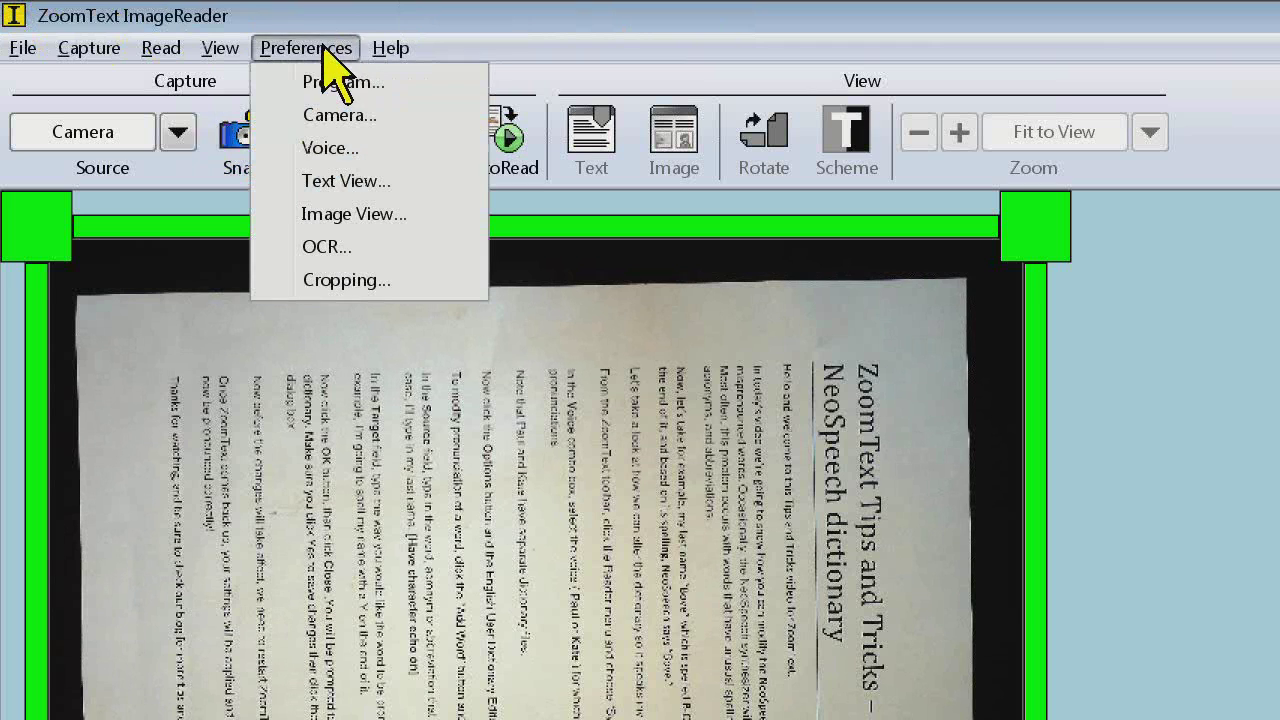
{"action": "left_click", "coordinate": [456, 82]}
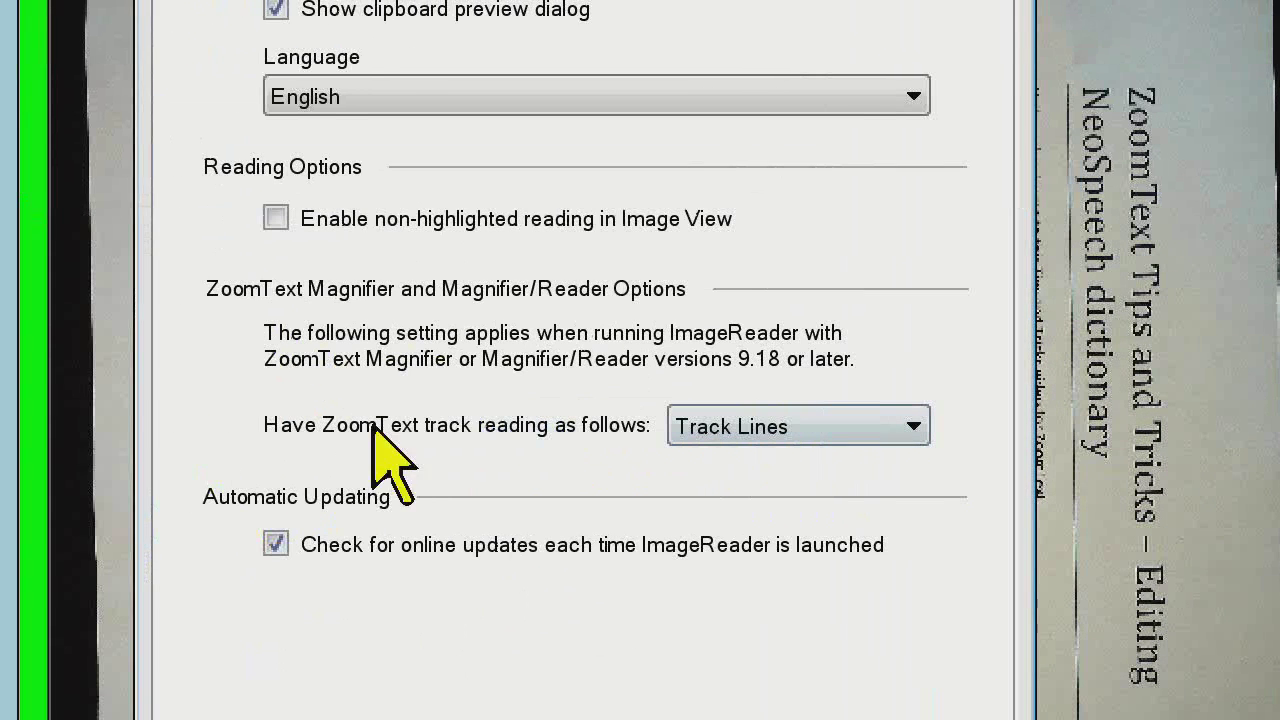
{"action": "left_click", "coordinate": [873, 437]}
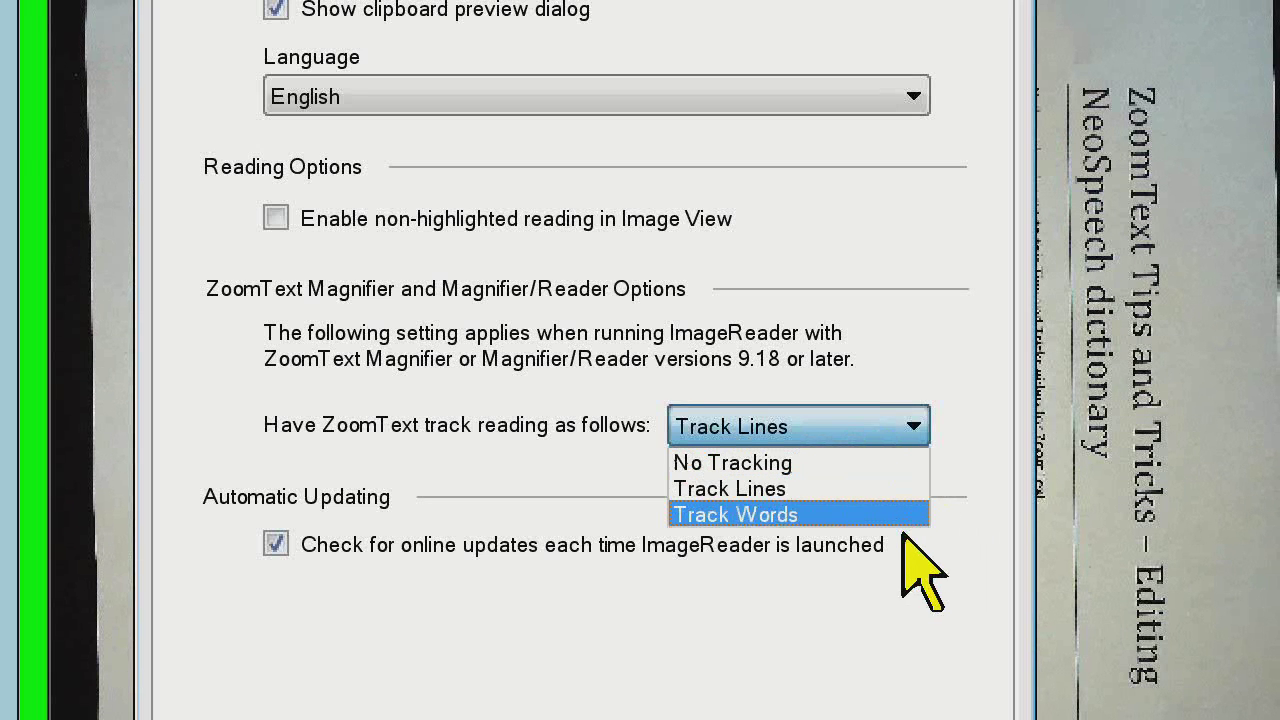
{"action": "left_click", "coordinate": [873, 489]}
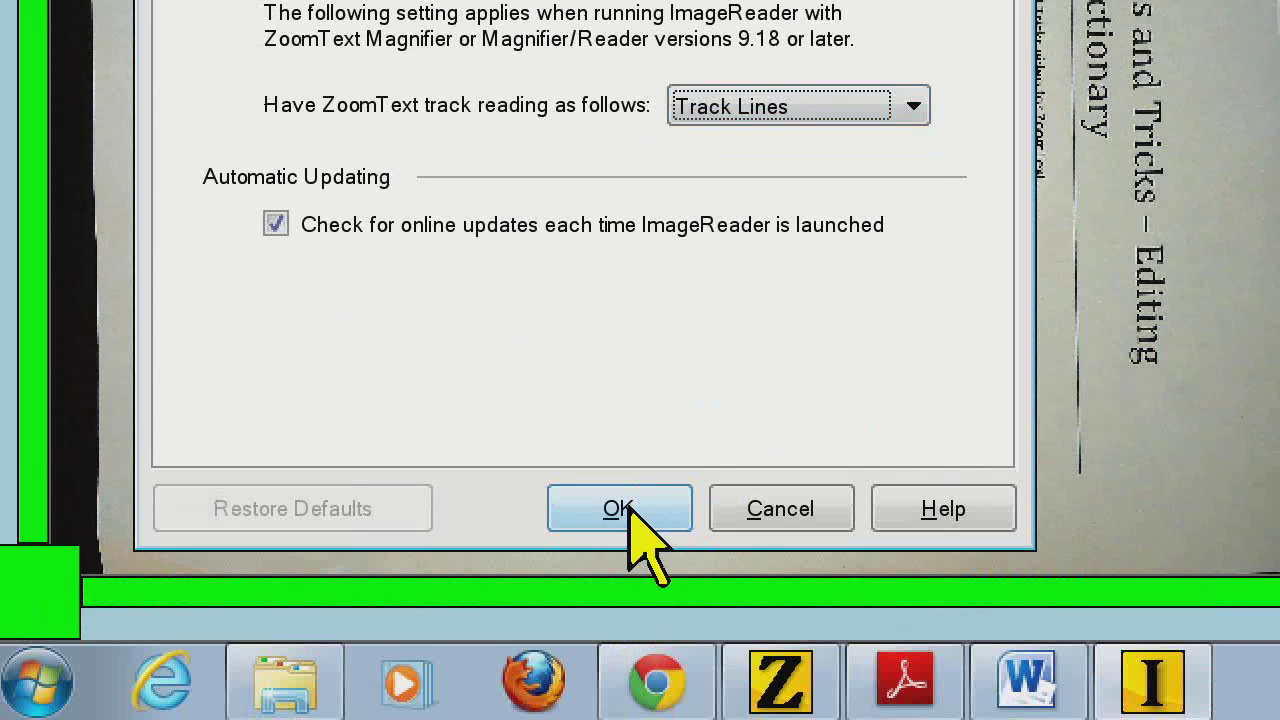
{"action": "left_click", "coordinate": [629, 509]}
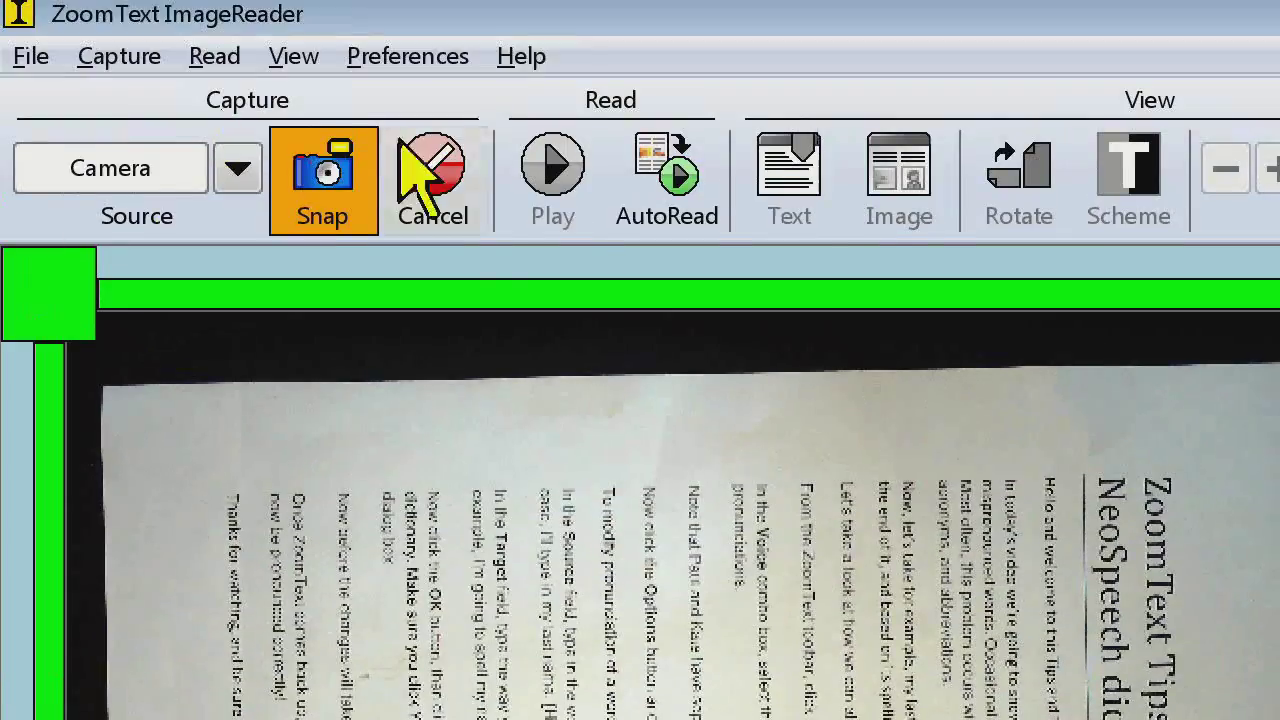
Snap the ZoomText Tips and Tricks page, read its text aloud from the title word "ZoomText", and pause
{"action": "left_click", "coordinate": [333, 191]}
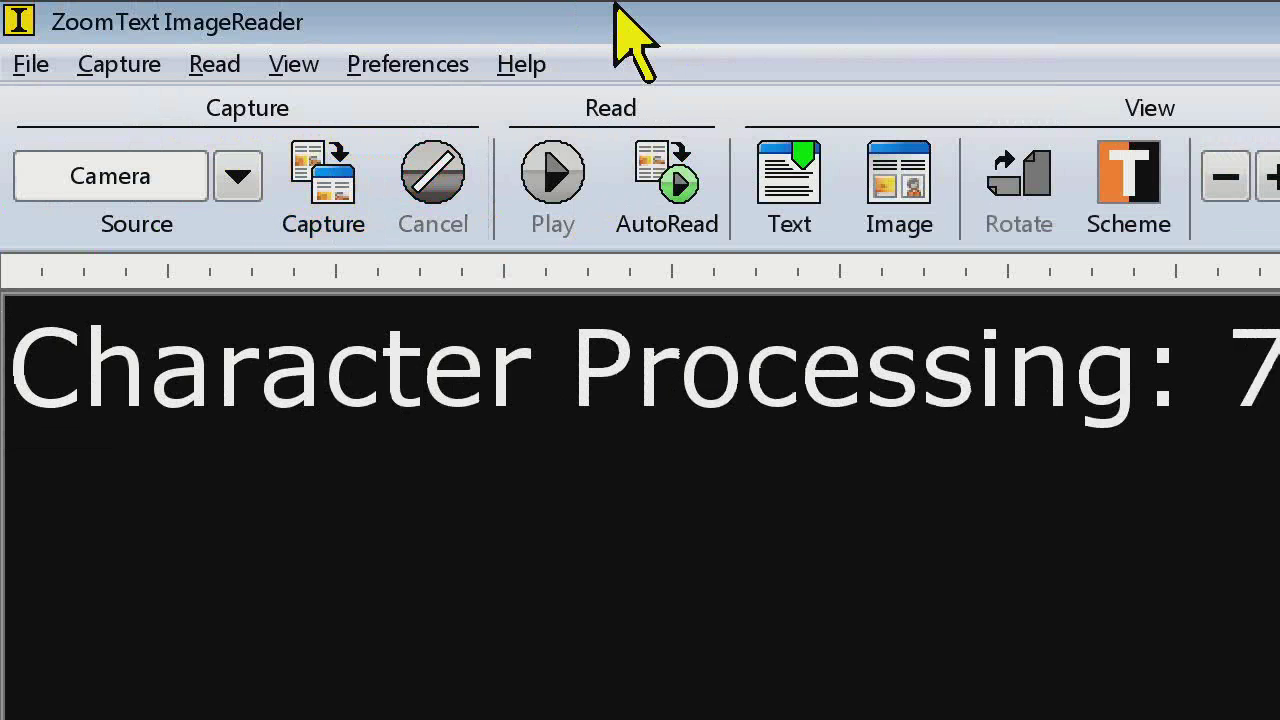
{"action": "left_click", "coordinate": [560, 170]}
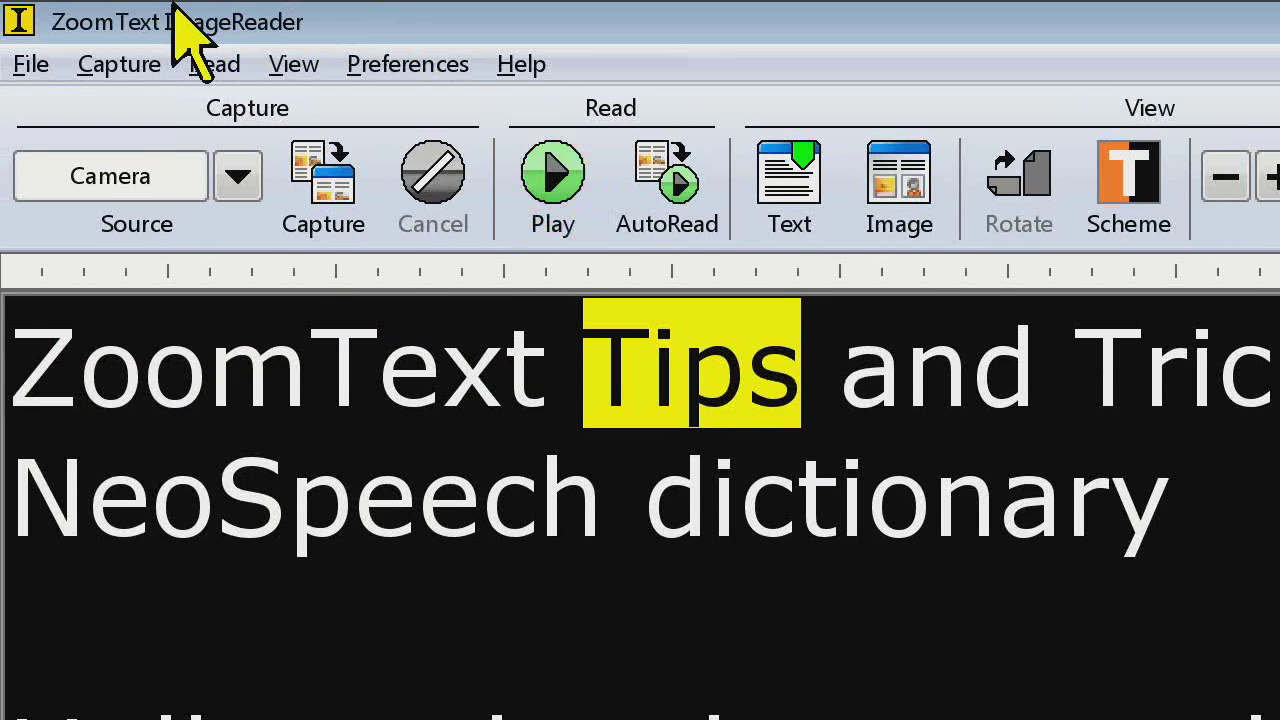
{"action": "left_click", "coordinate": [329, 380]}
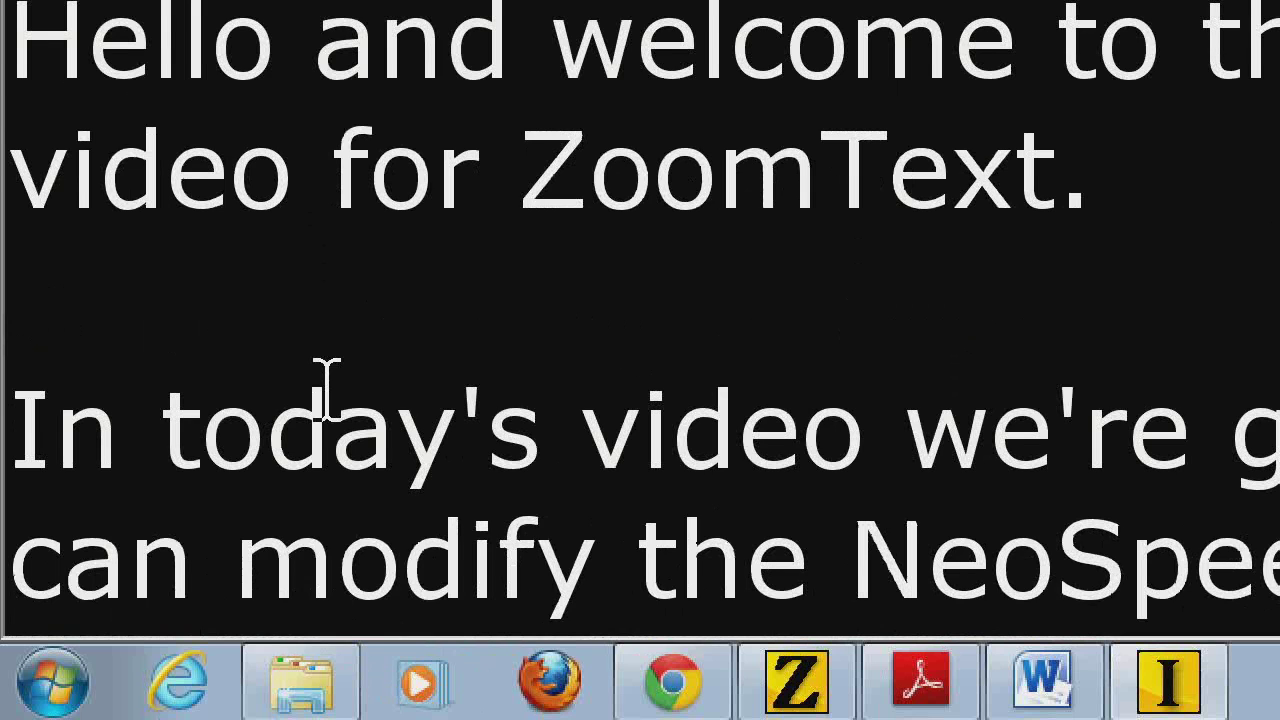
{"action": "key", "text": "space"}
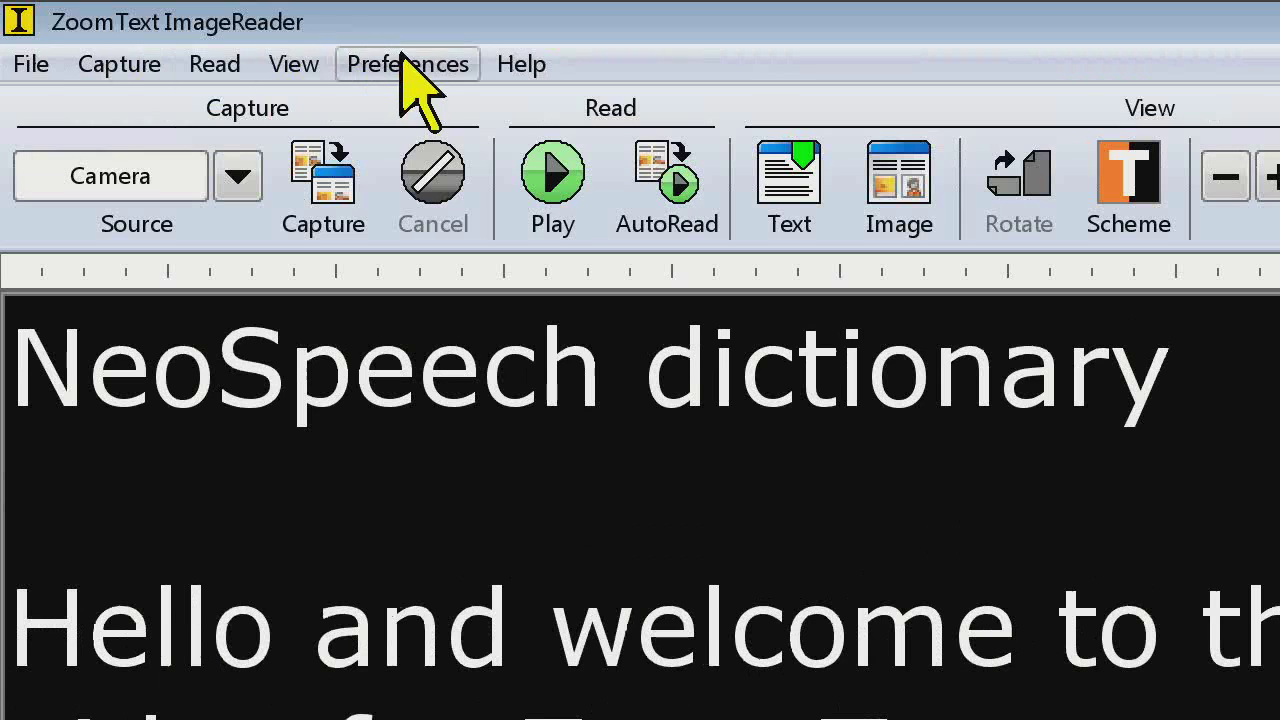
Set ZoomText's reading tracking to Track Words in the program preferences and read the page aloud from "NeoSpeech"
{"action": "left_click", "coordinate": [405, 62]}
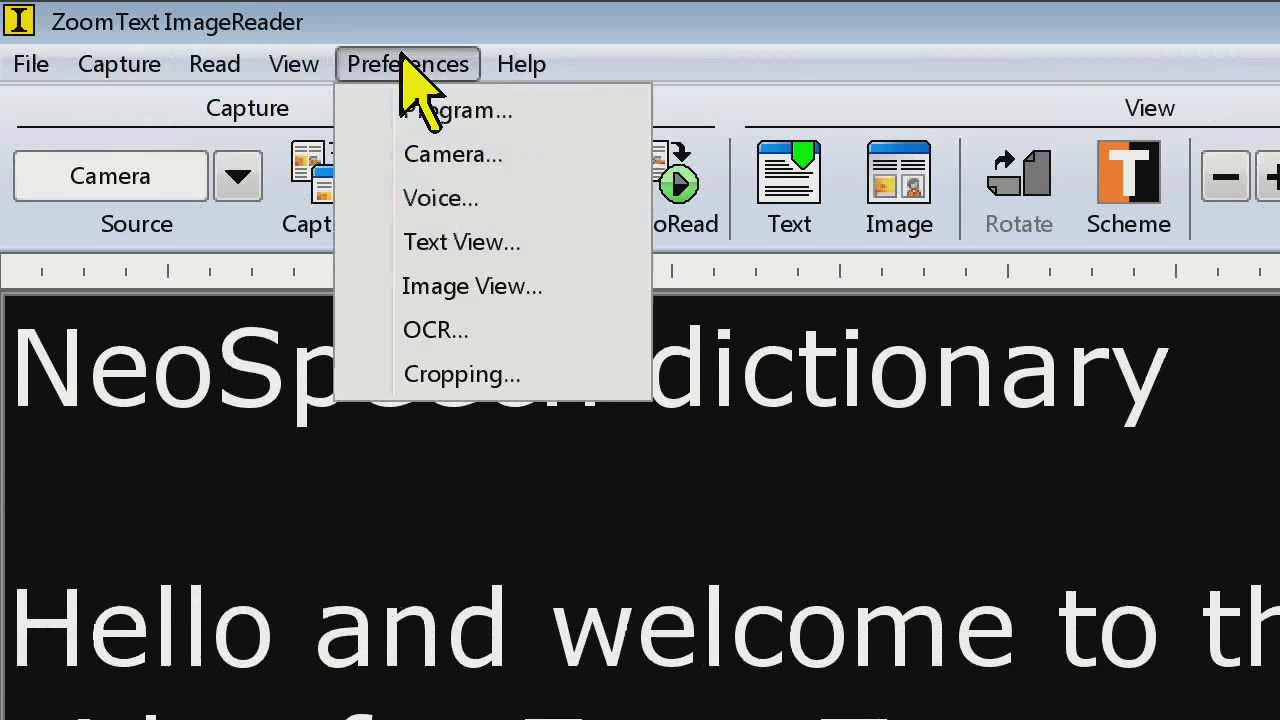
{"action": "left_click", "coordinate": [603, 110]}
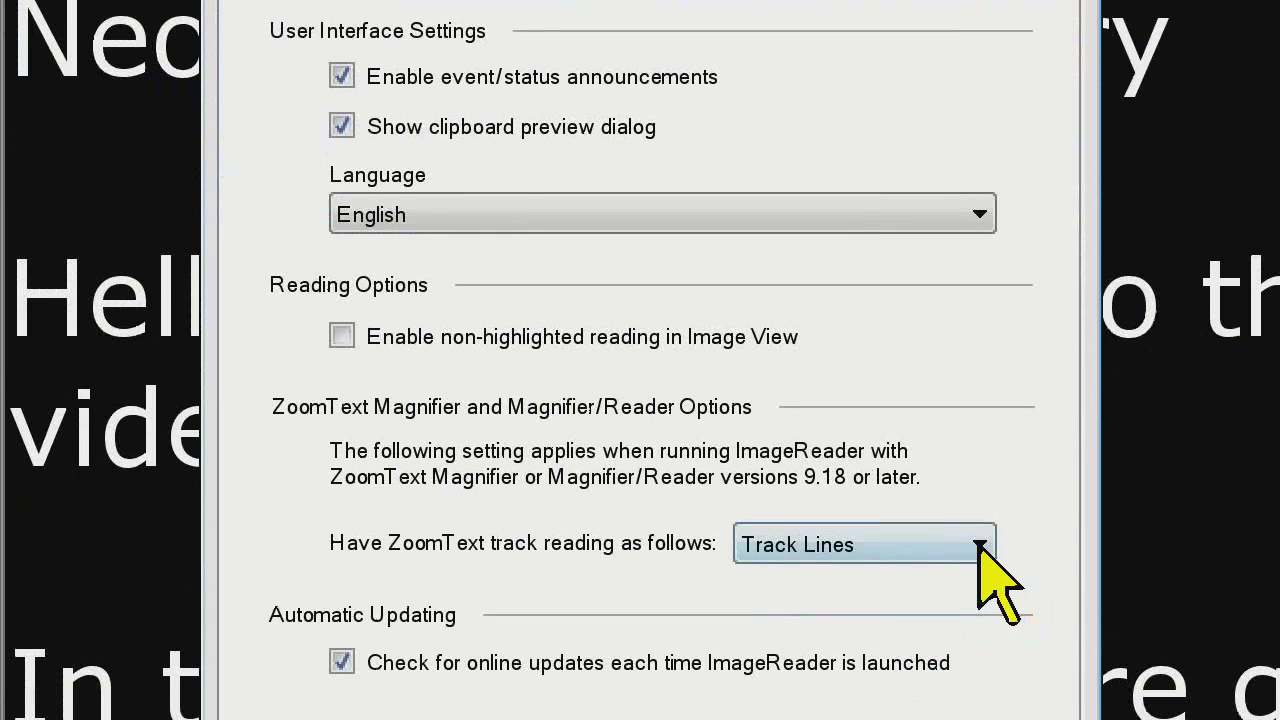
{"action": "left_click", "coordinate": [980, 545]}
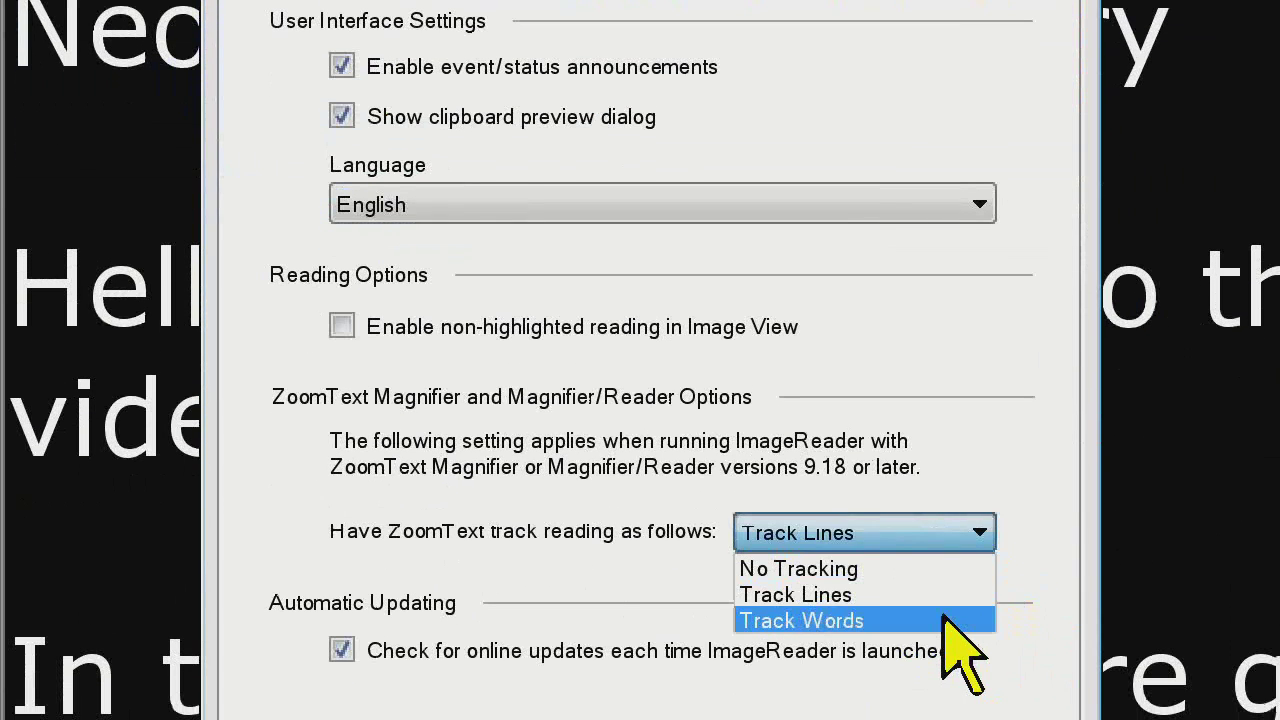
{"action": "left_click", "coordinate": [945, 632]}
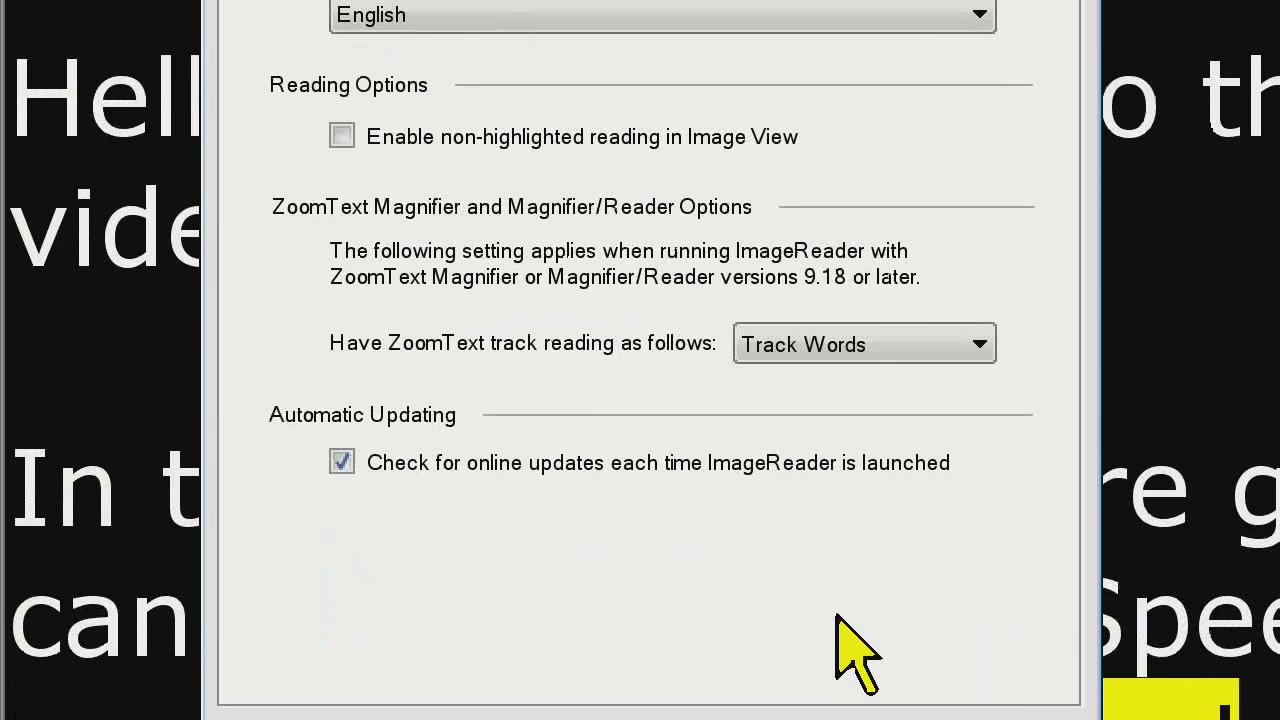
{"action": "left_click", "coordinate": [718, 616]}
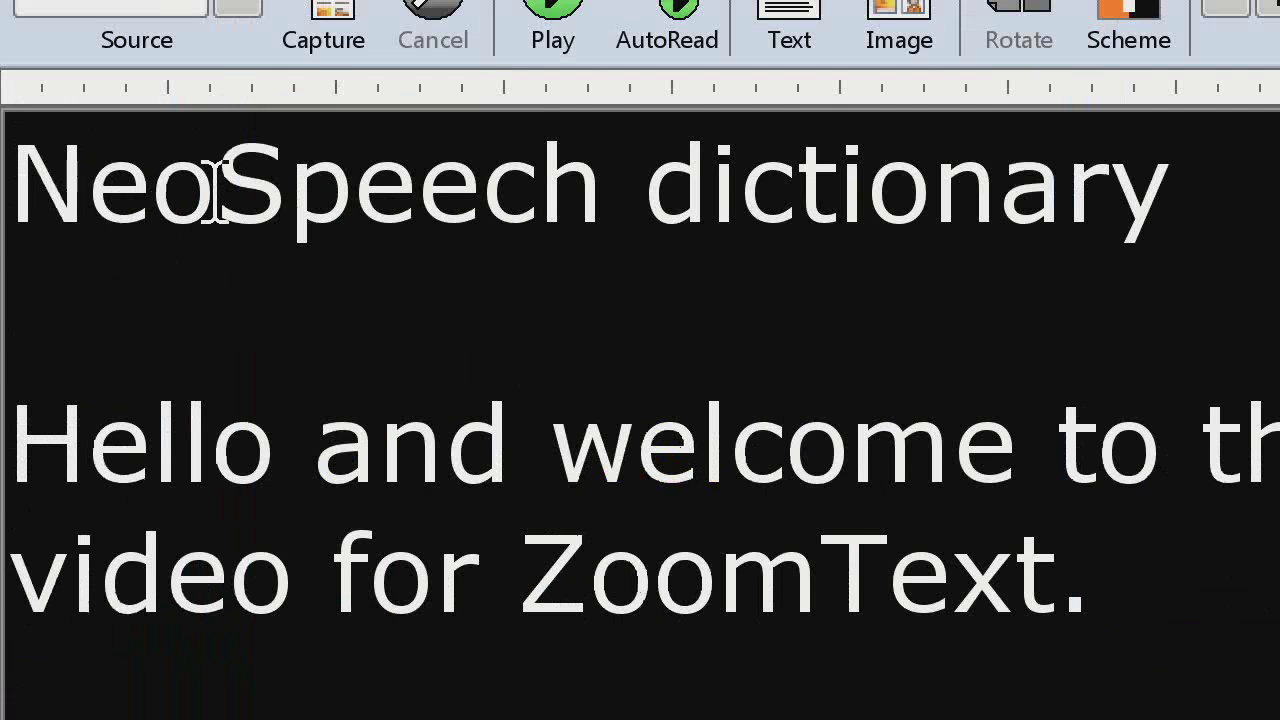
{"action": "left_click", "coordinate": [218, 190]}
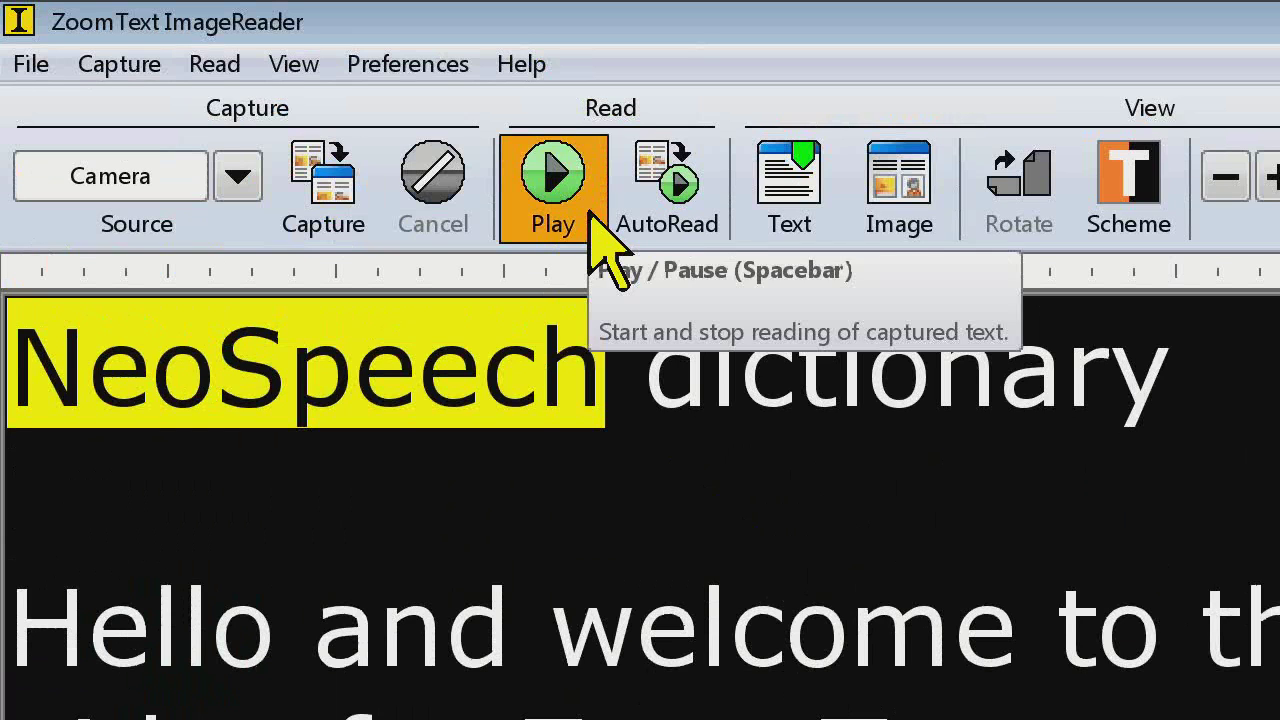
{"action": "left_click", "coordinate": [592, 214]}
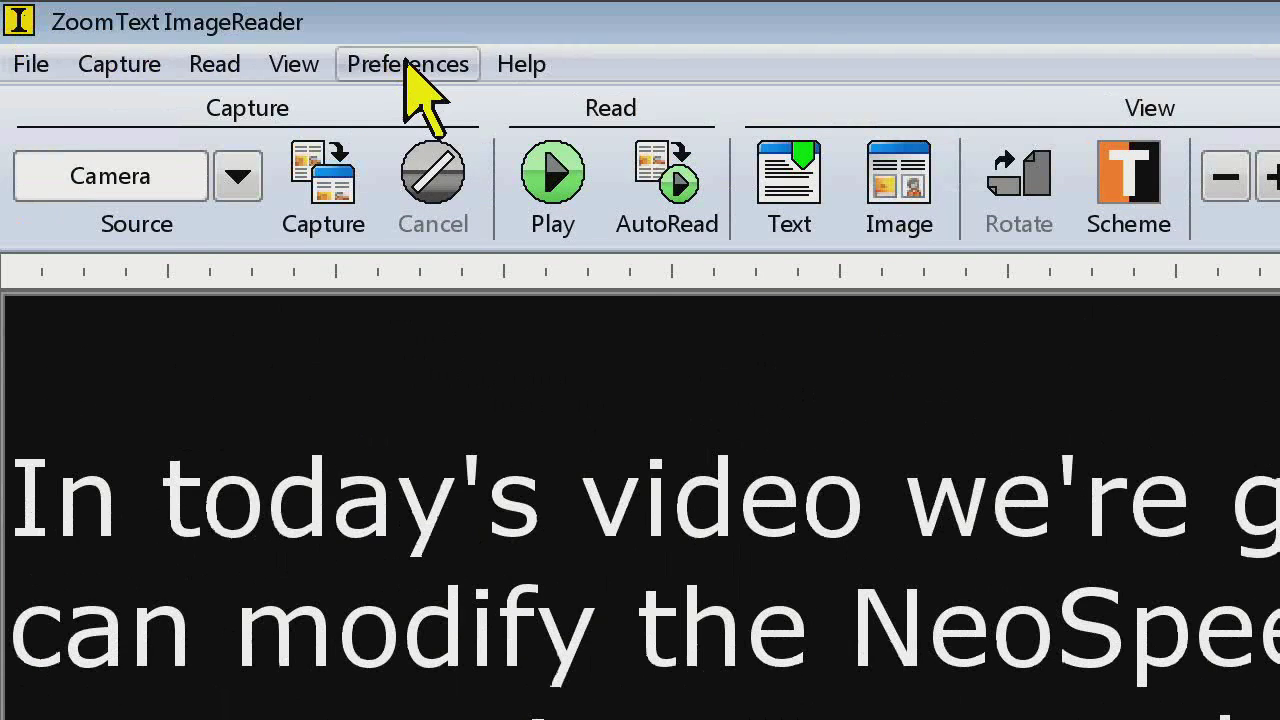
Change ZoomText's reading tracking to No Tracking in the program preferences and confirm
{"action": "left_click", "coordinate": [408, 66]}
{"action": "left_click", "coordinate": [410, 112]}
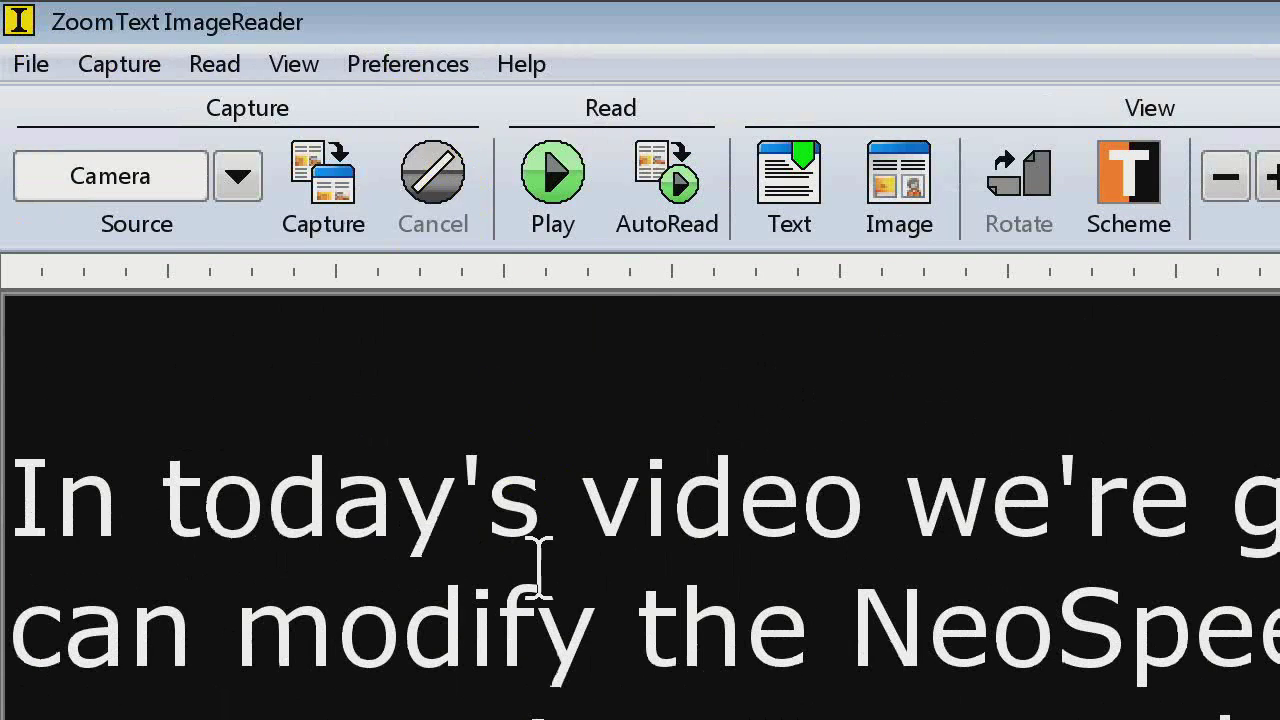
{"action": "left_click", "coordinate": [857, 424]}
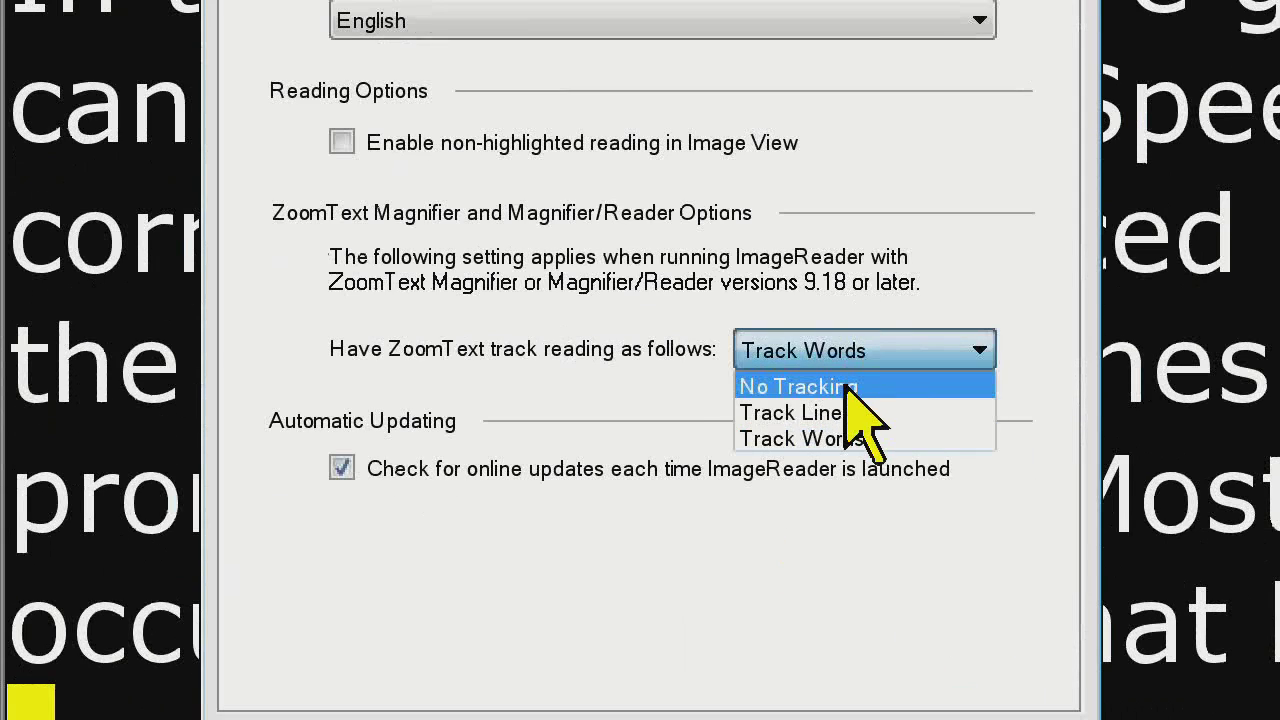
{"action": "left_click", "coordinate": [849, 464]}
{"action": "left_click", "coordinate": [700, 585]}
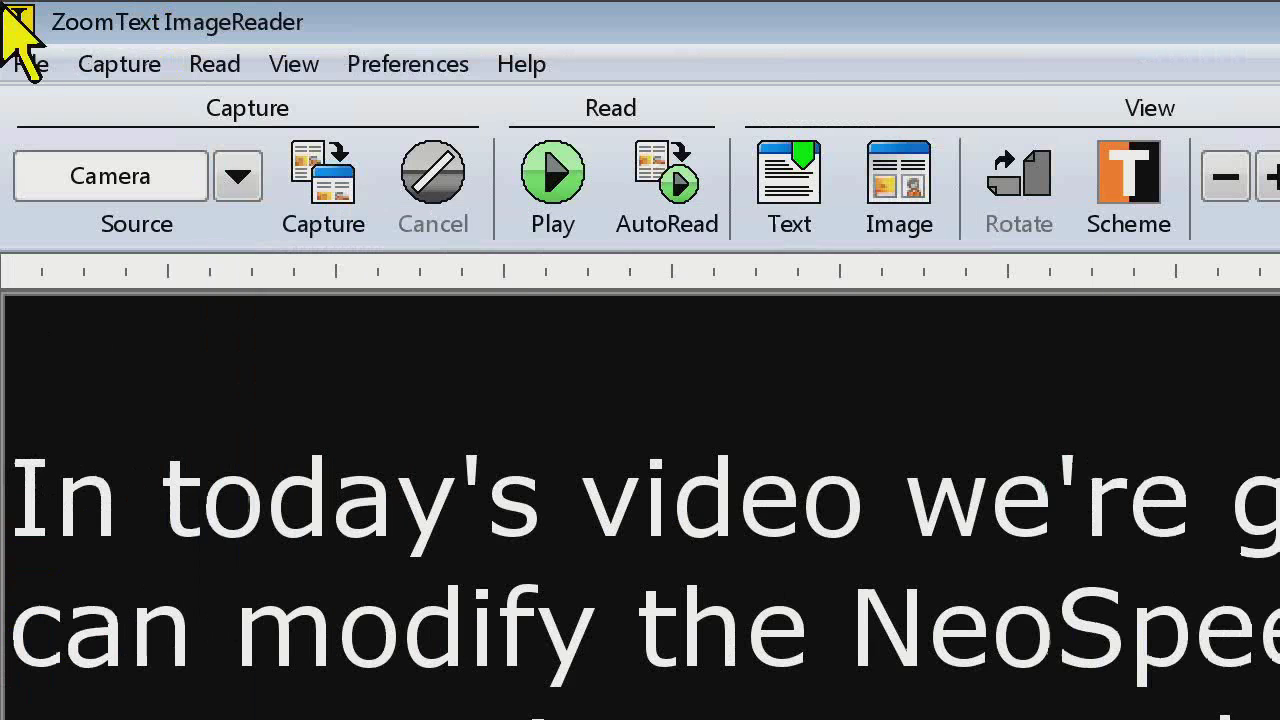
Resume reading the captured page aloud without tracking, then pause it
{"action": "left_click", "coordinate": [576, 216]}
{"action": "left_click", "coordinate": [577, 214]}
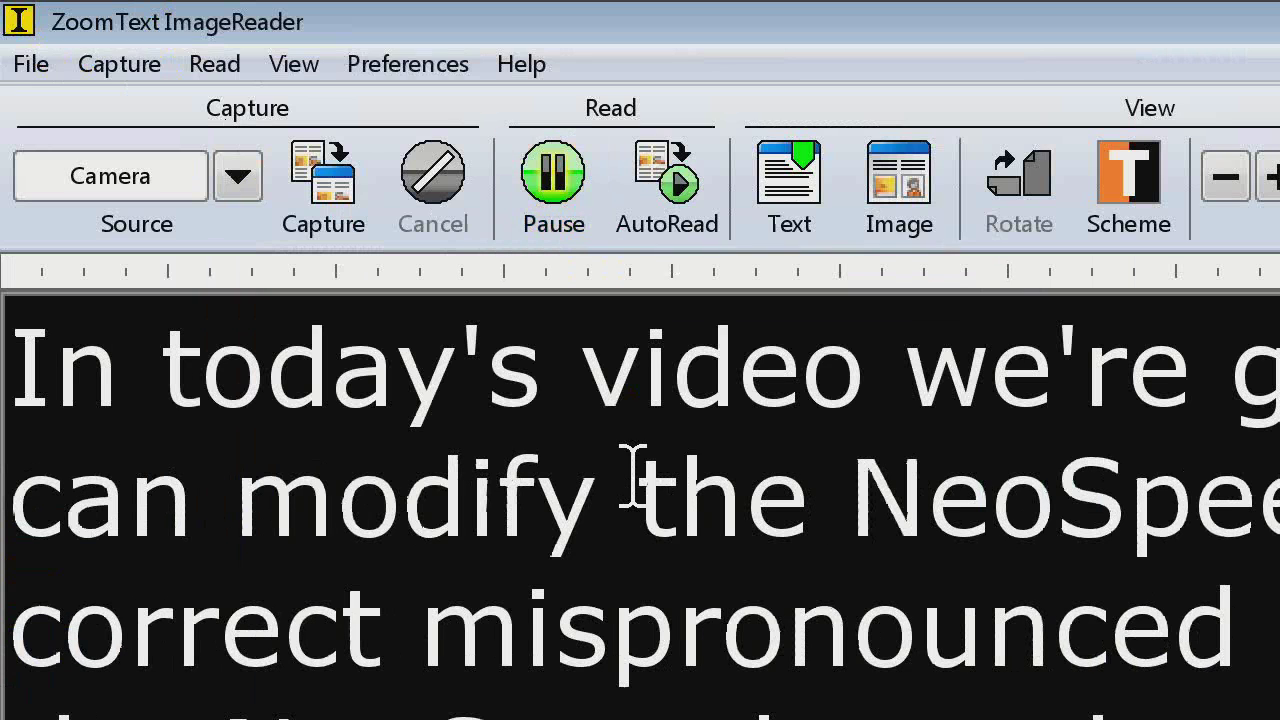
{"action": "key", "text": "space"}
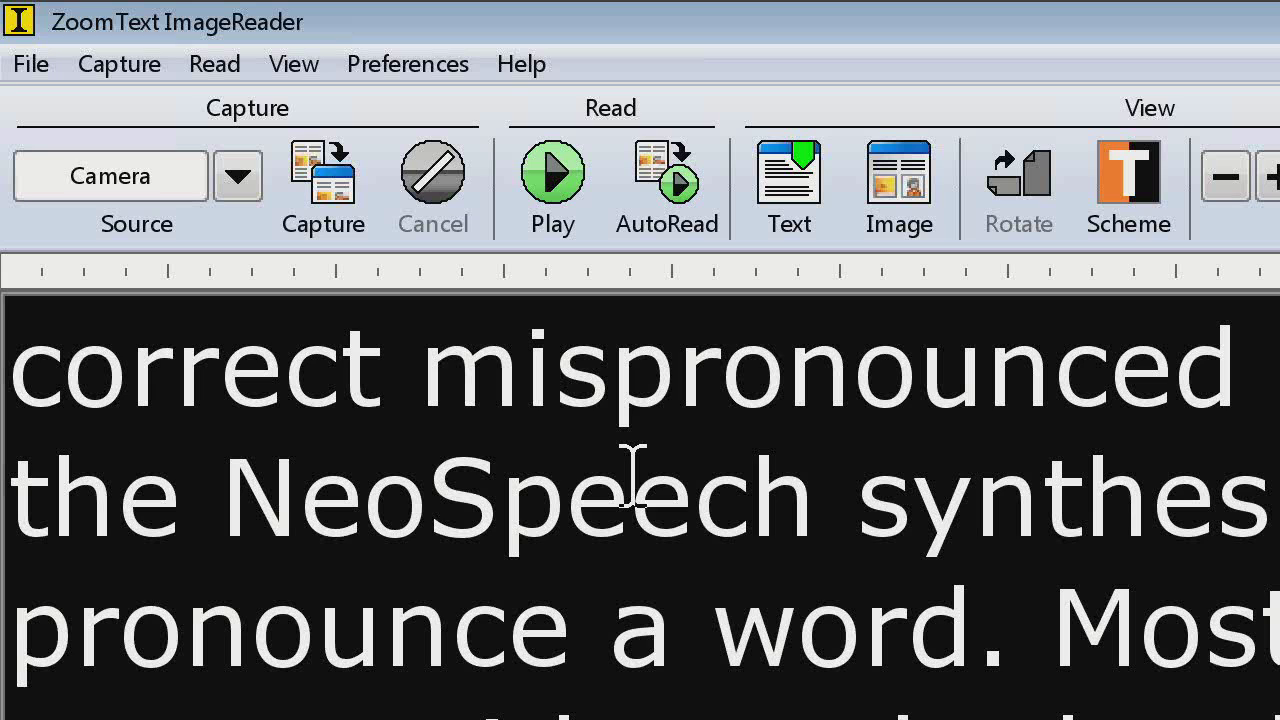
Review the reading tracking choices in the program preferences and confirm with No Tracking still selected
{"action": "left_click", "coordinate": [452, 66]}
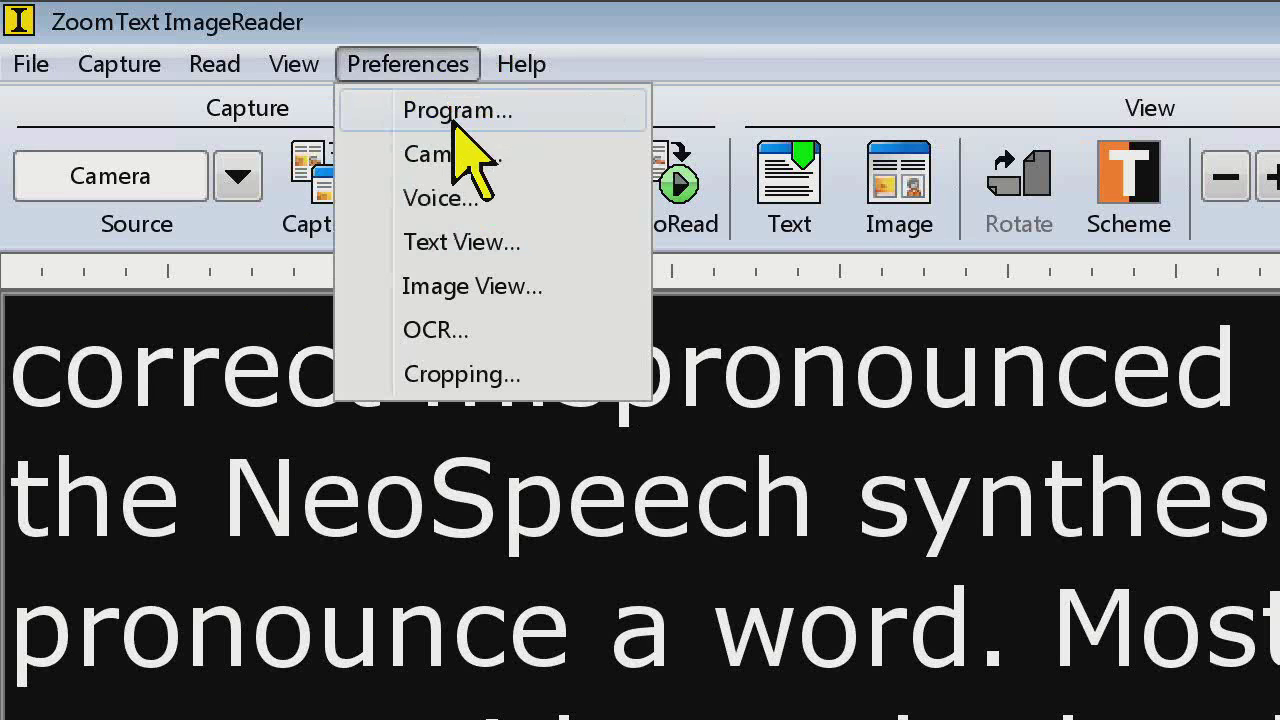
{"action": "left_click", "coordinate": [456, 112]}
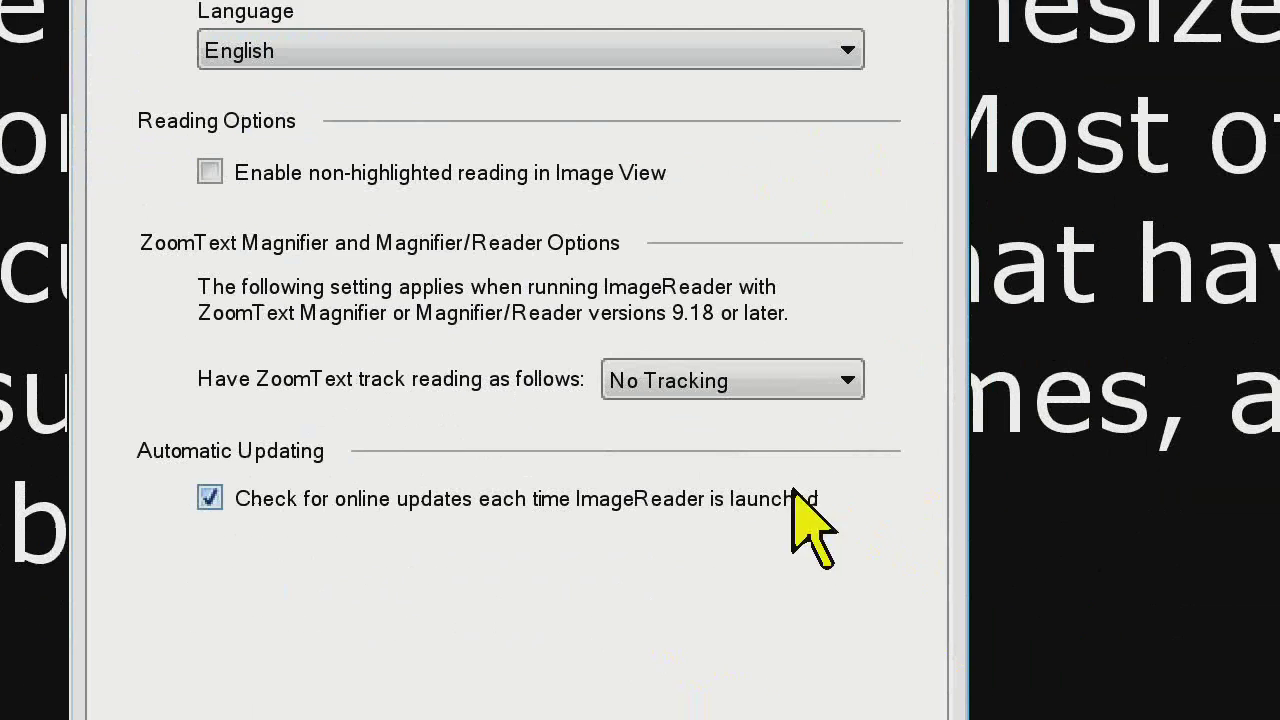
{"action": "left_click", "coordinate": [846, 330]}
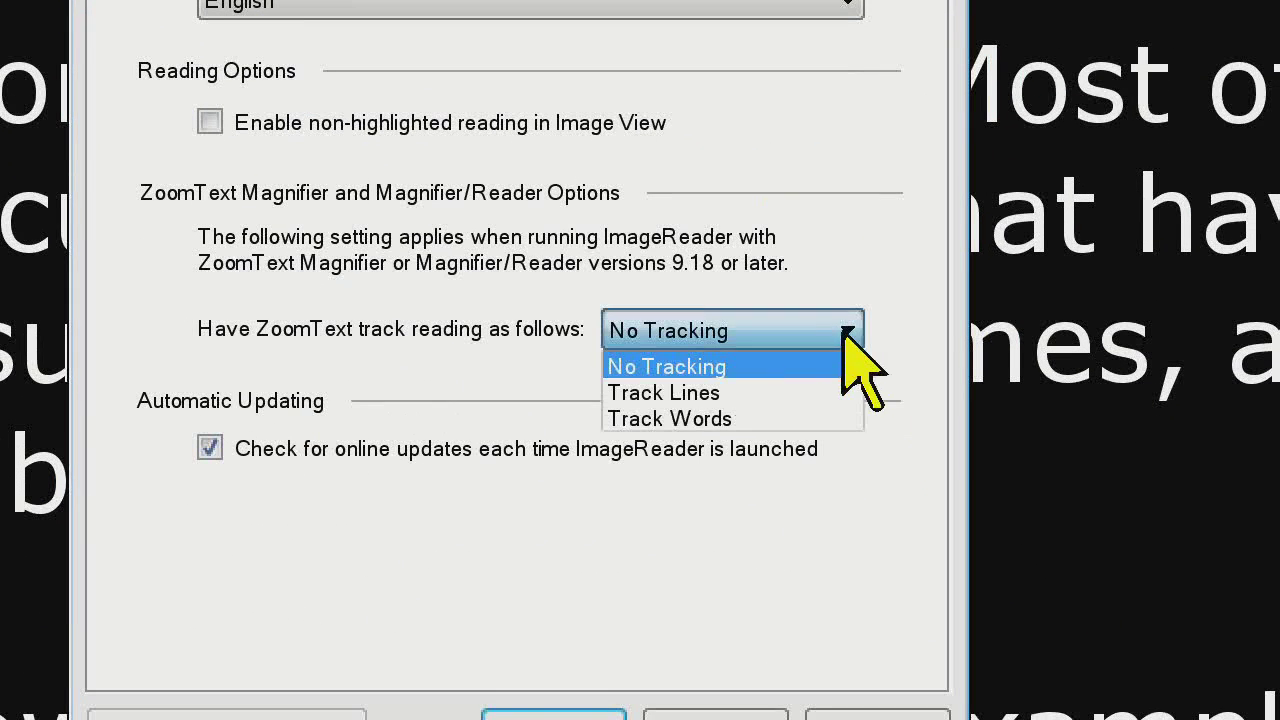
{"action": "left_click", "coordinate": [900, 308]}
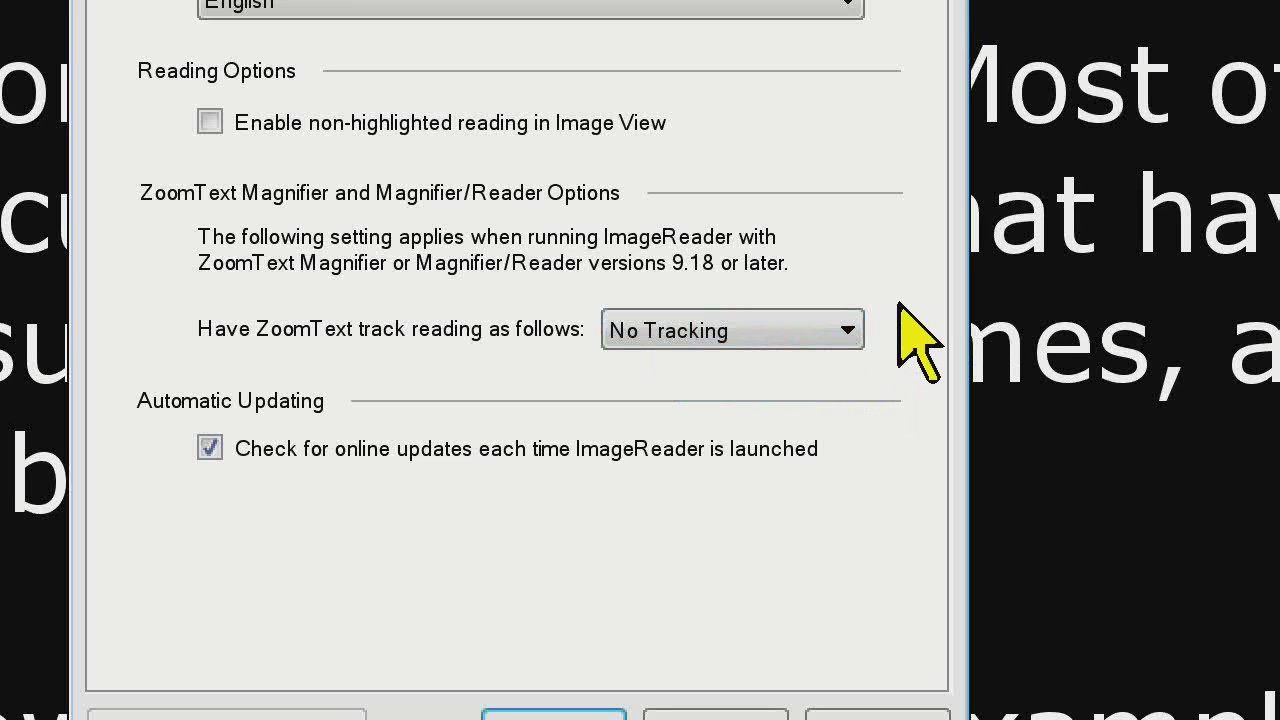
{"action": "key", "text": "Return"}
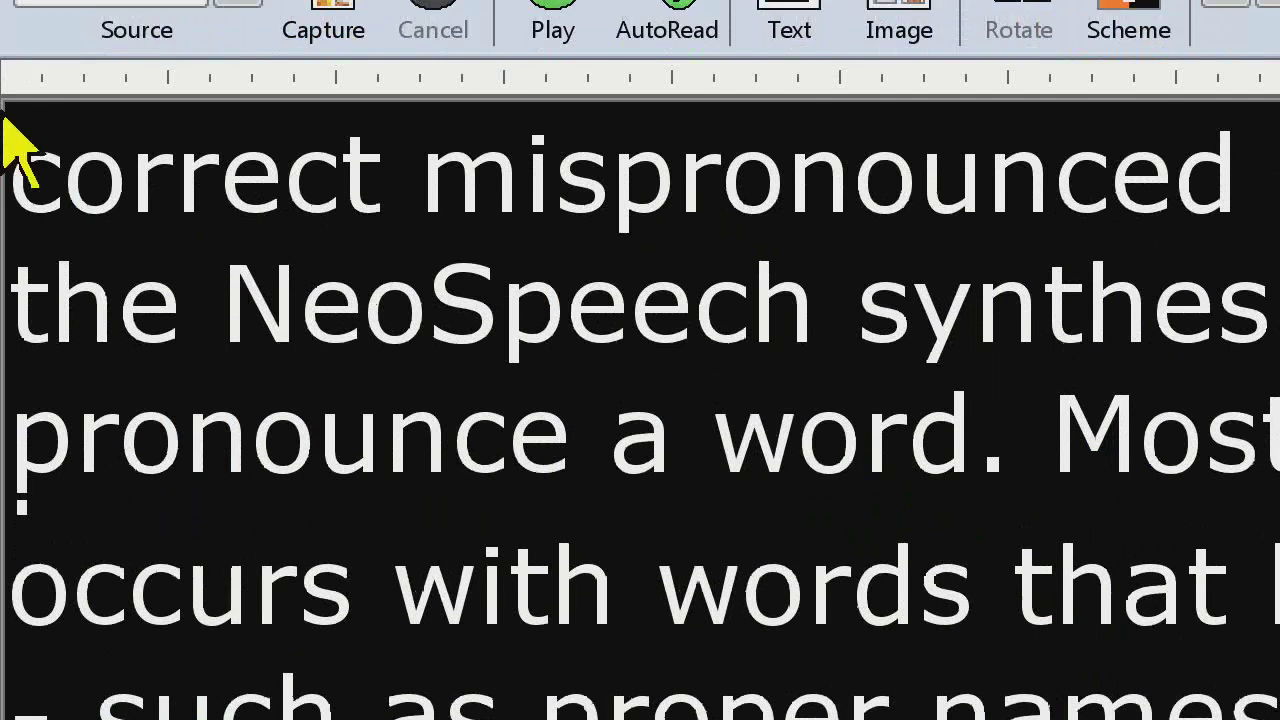
Switch to the ImageReaderAdvancedTips presentation in PowerPoint and start the slide show from the Pricing slide
{"action": "mouse_move", "coordinate": [300, 680]}
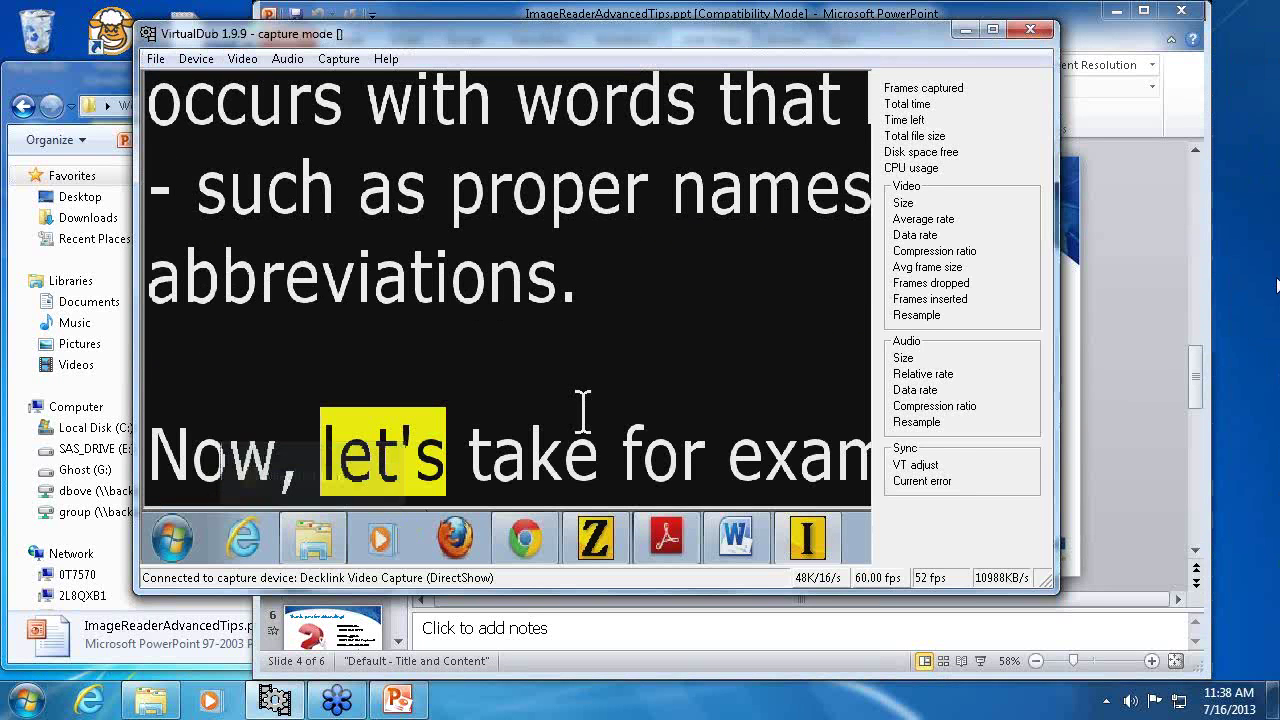
{"action": "left_click", "coordinate": [1080, 330]}
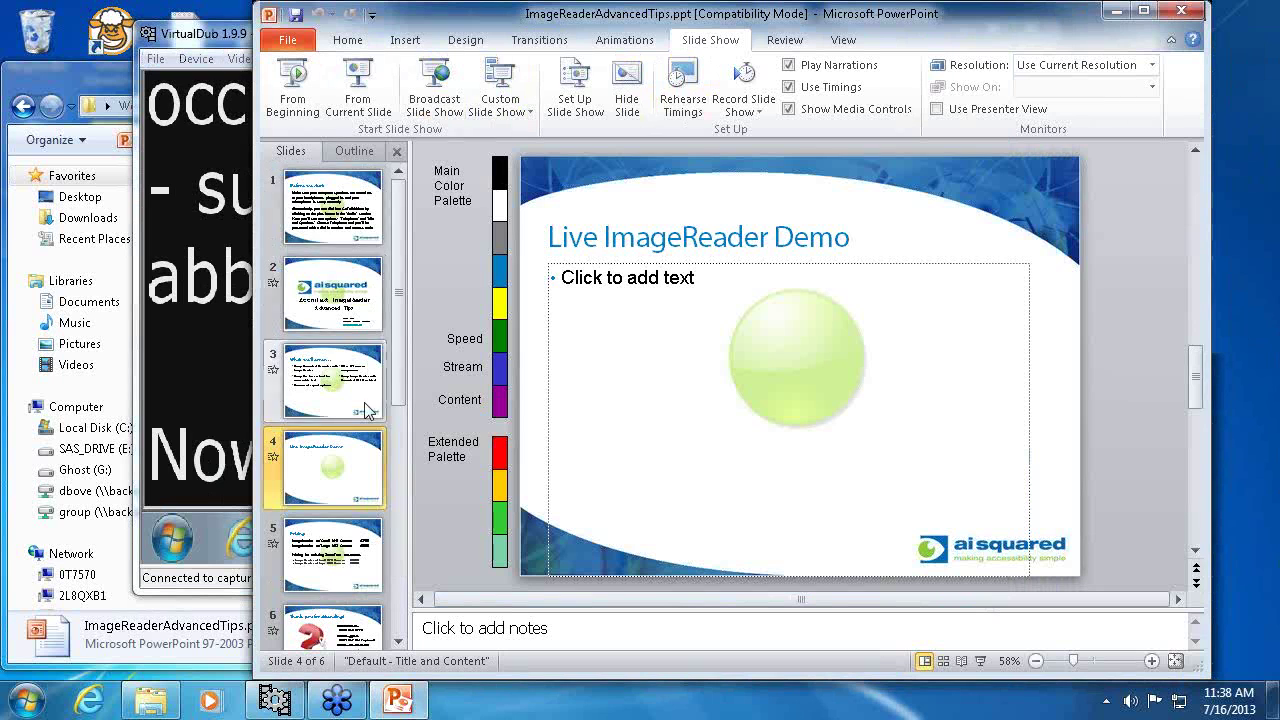
{"action": "left_click", "coordinate": [350, 552]}
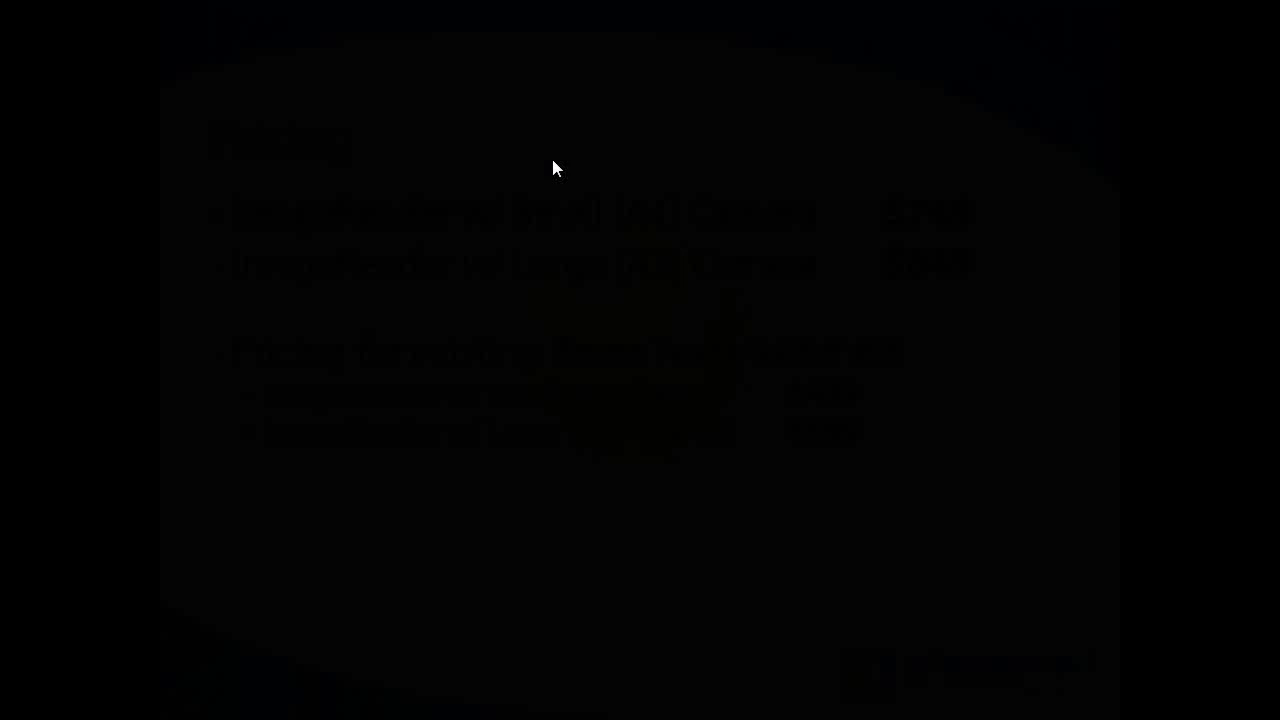